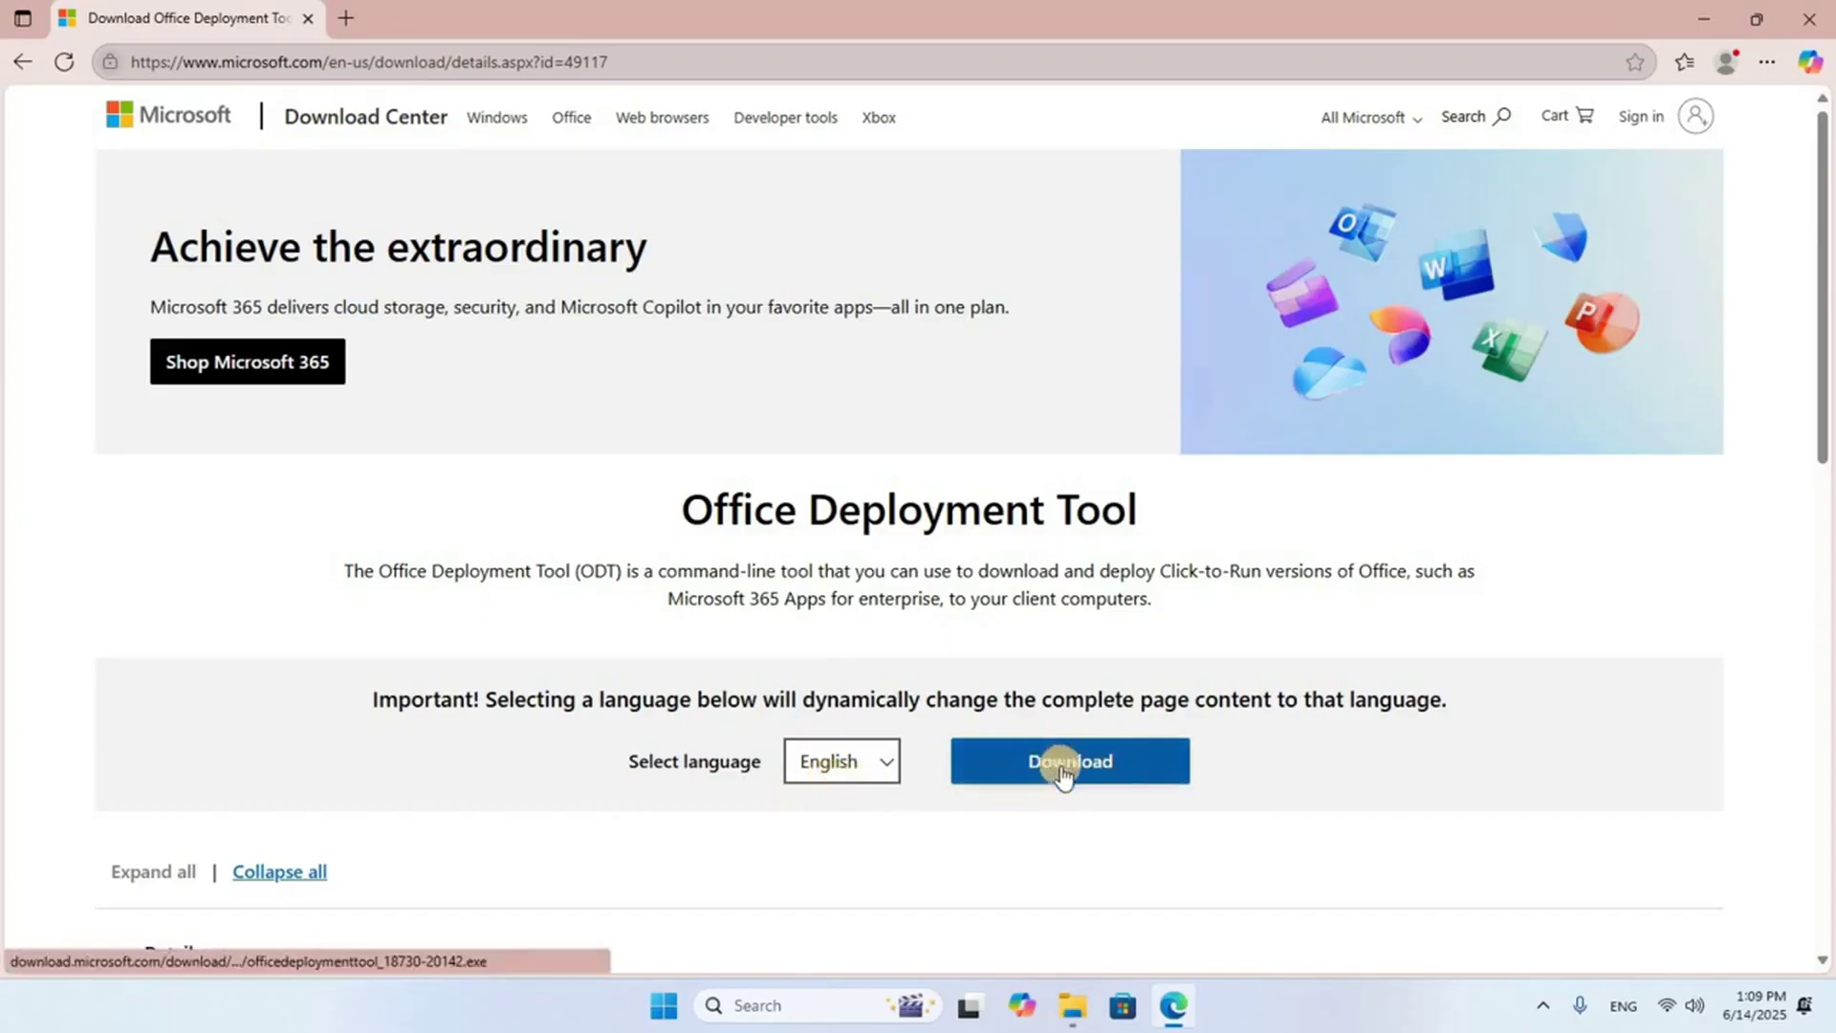
Step: Download the Office Deployment Tool, and open the Office Customization Tool site in a new tab by searching for "office customization tool"
{"action": "left_click", "coordinate": [1118, 770]}
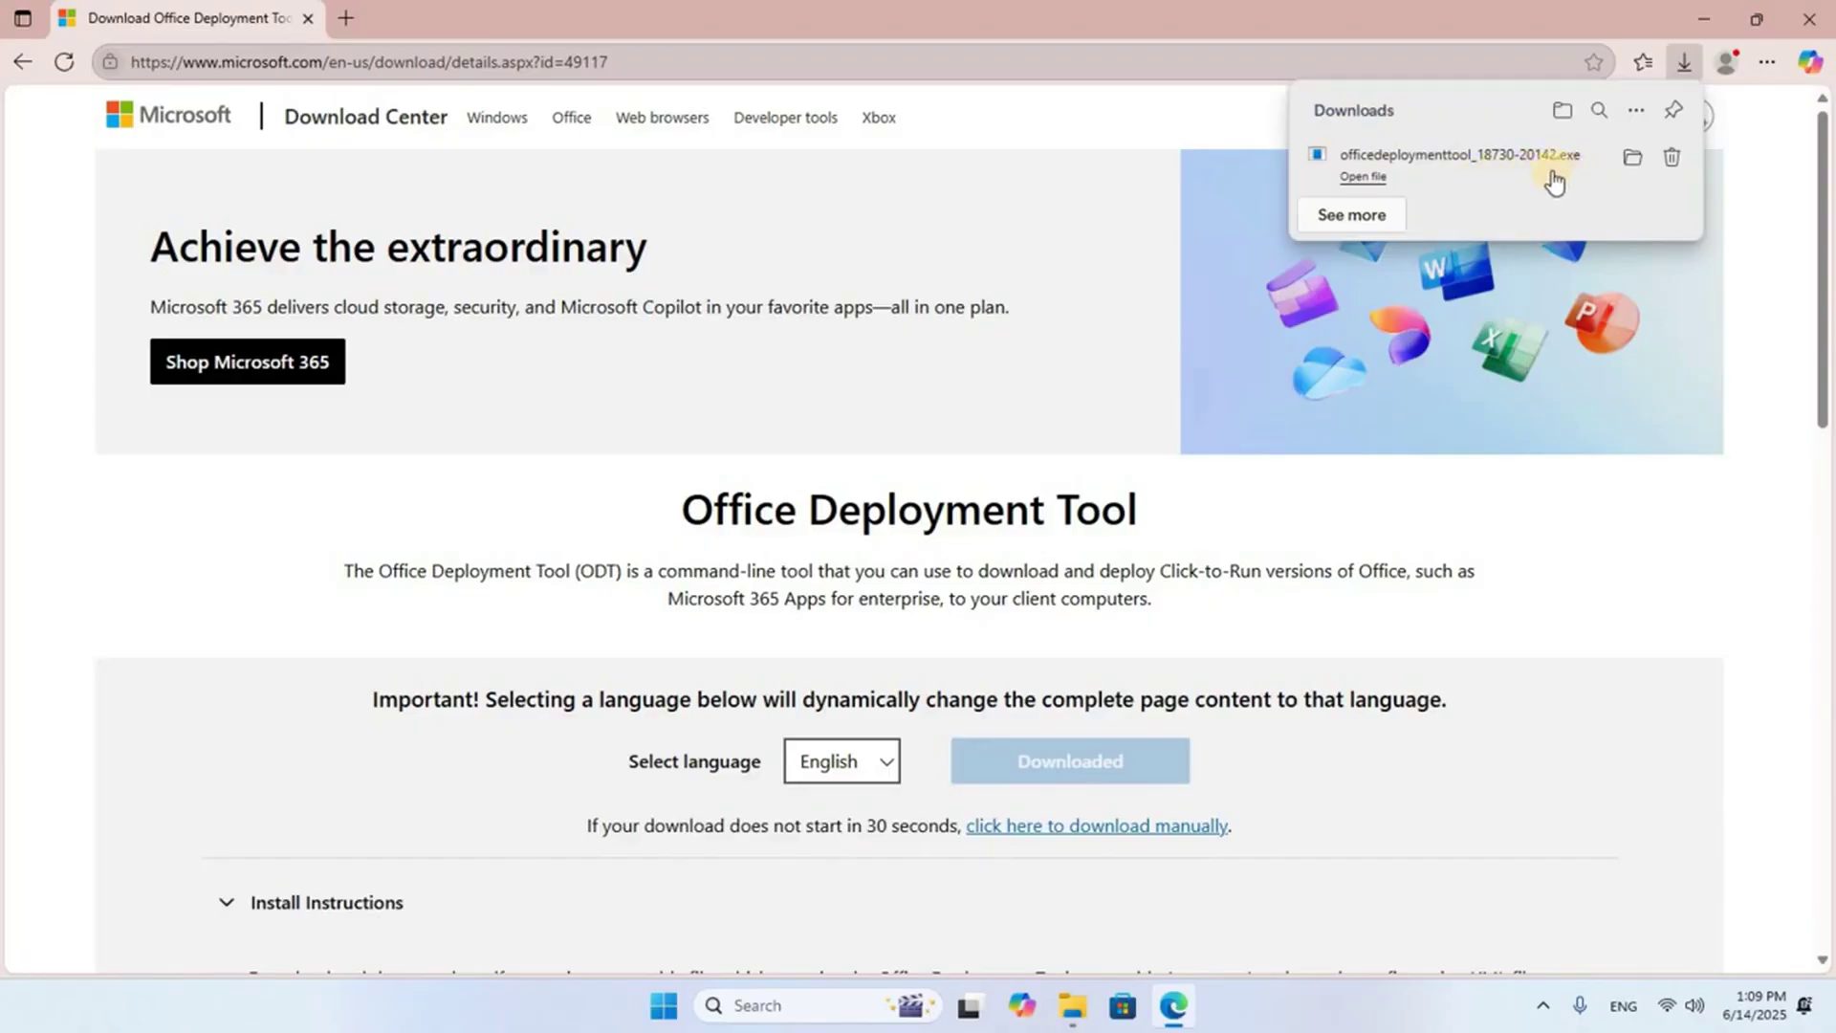
{"action": "left_click", "coordinate": [346, 18]}
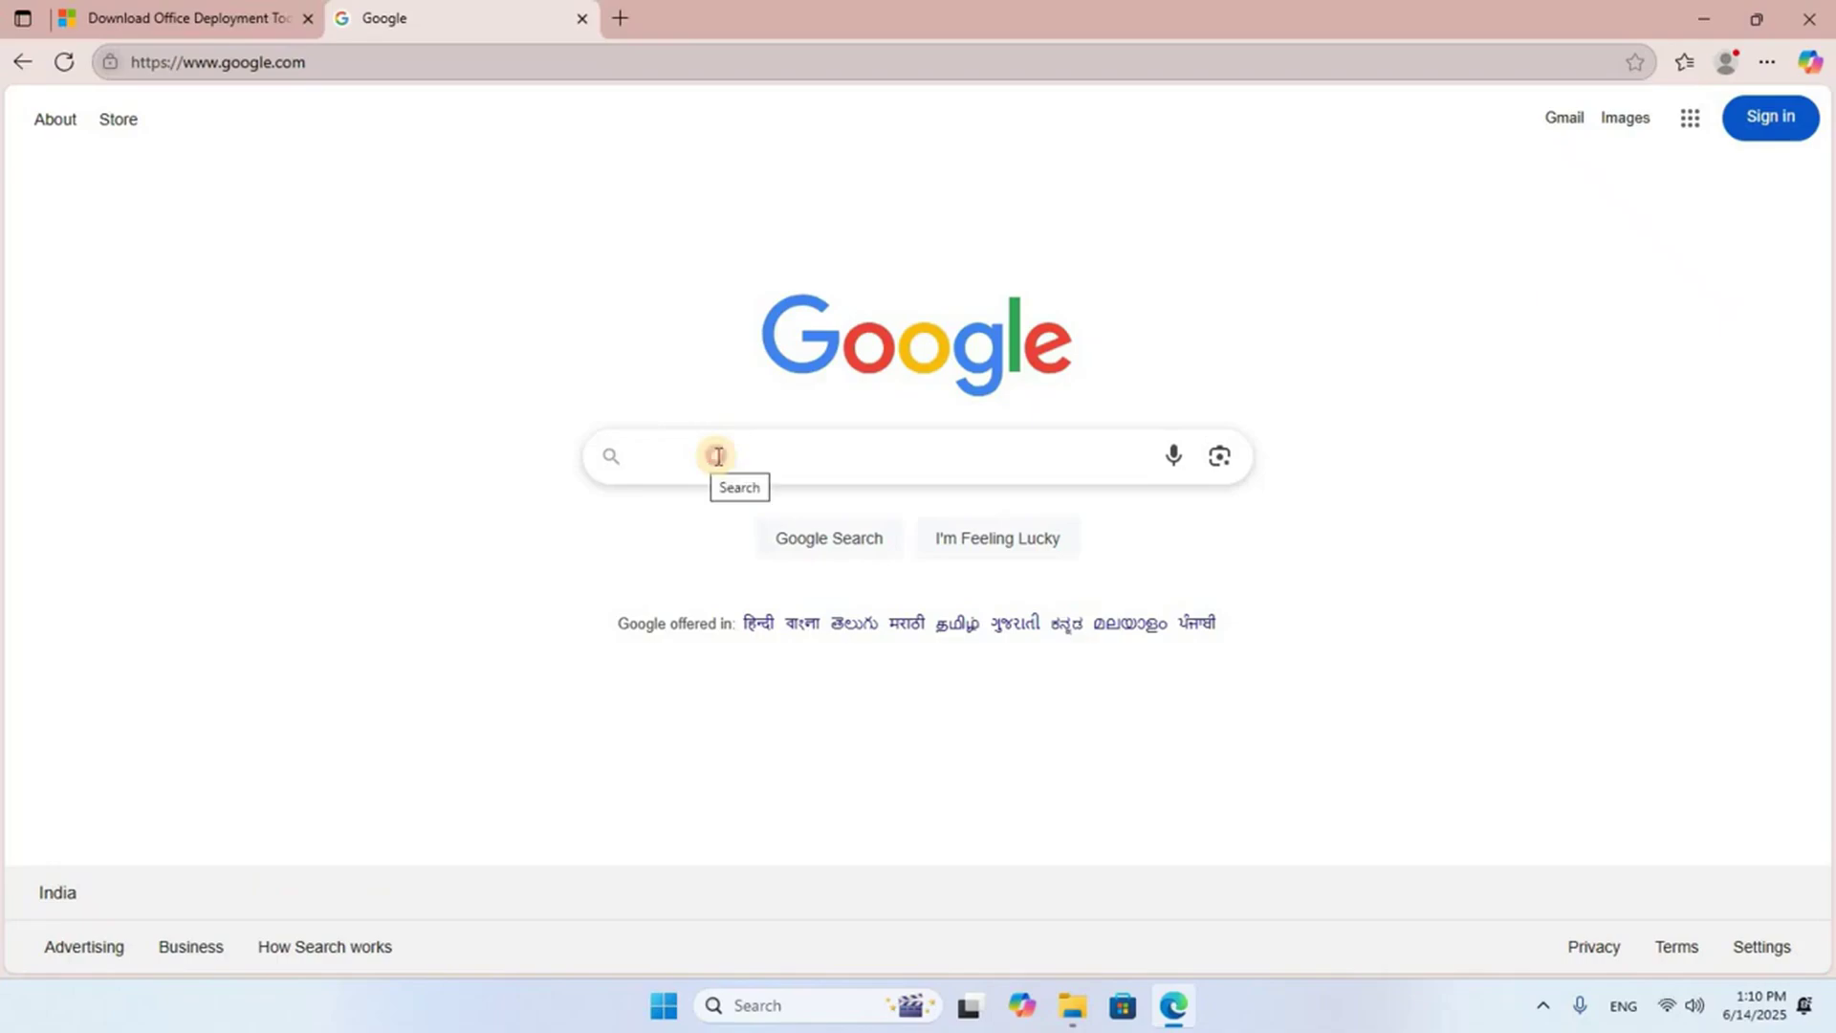
{"action": "left_click", "coordinate": [717, 456]}
{"action": "type", "text": "office customization tool"}
{"action": "key", "text": "Return"}
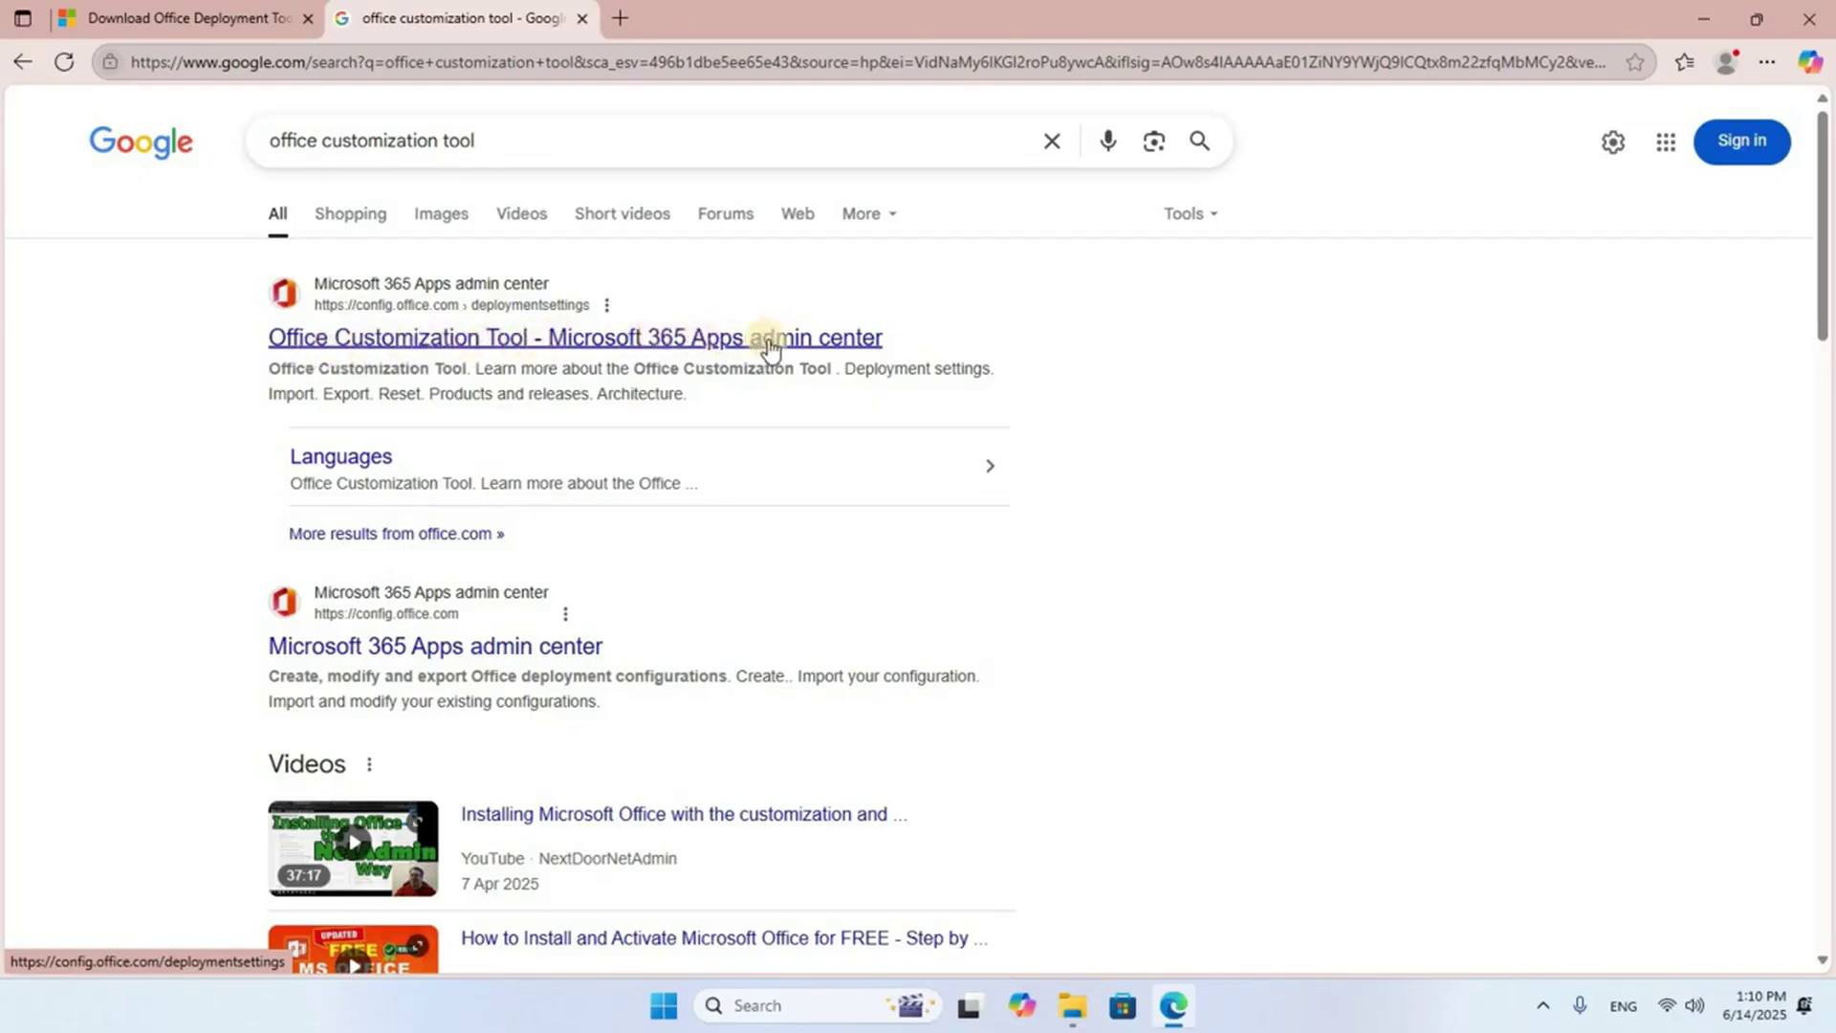
{"action": "left_click", "coordinate": [603, 339]}
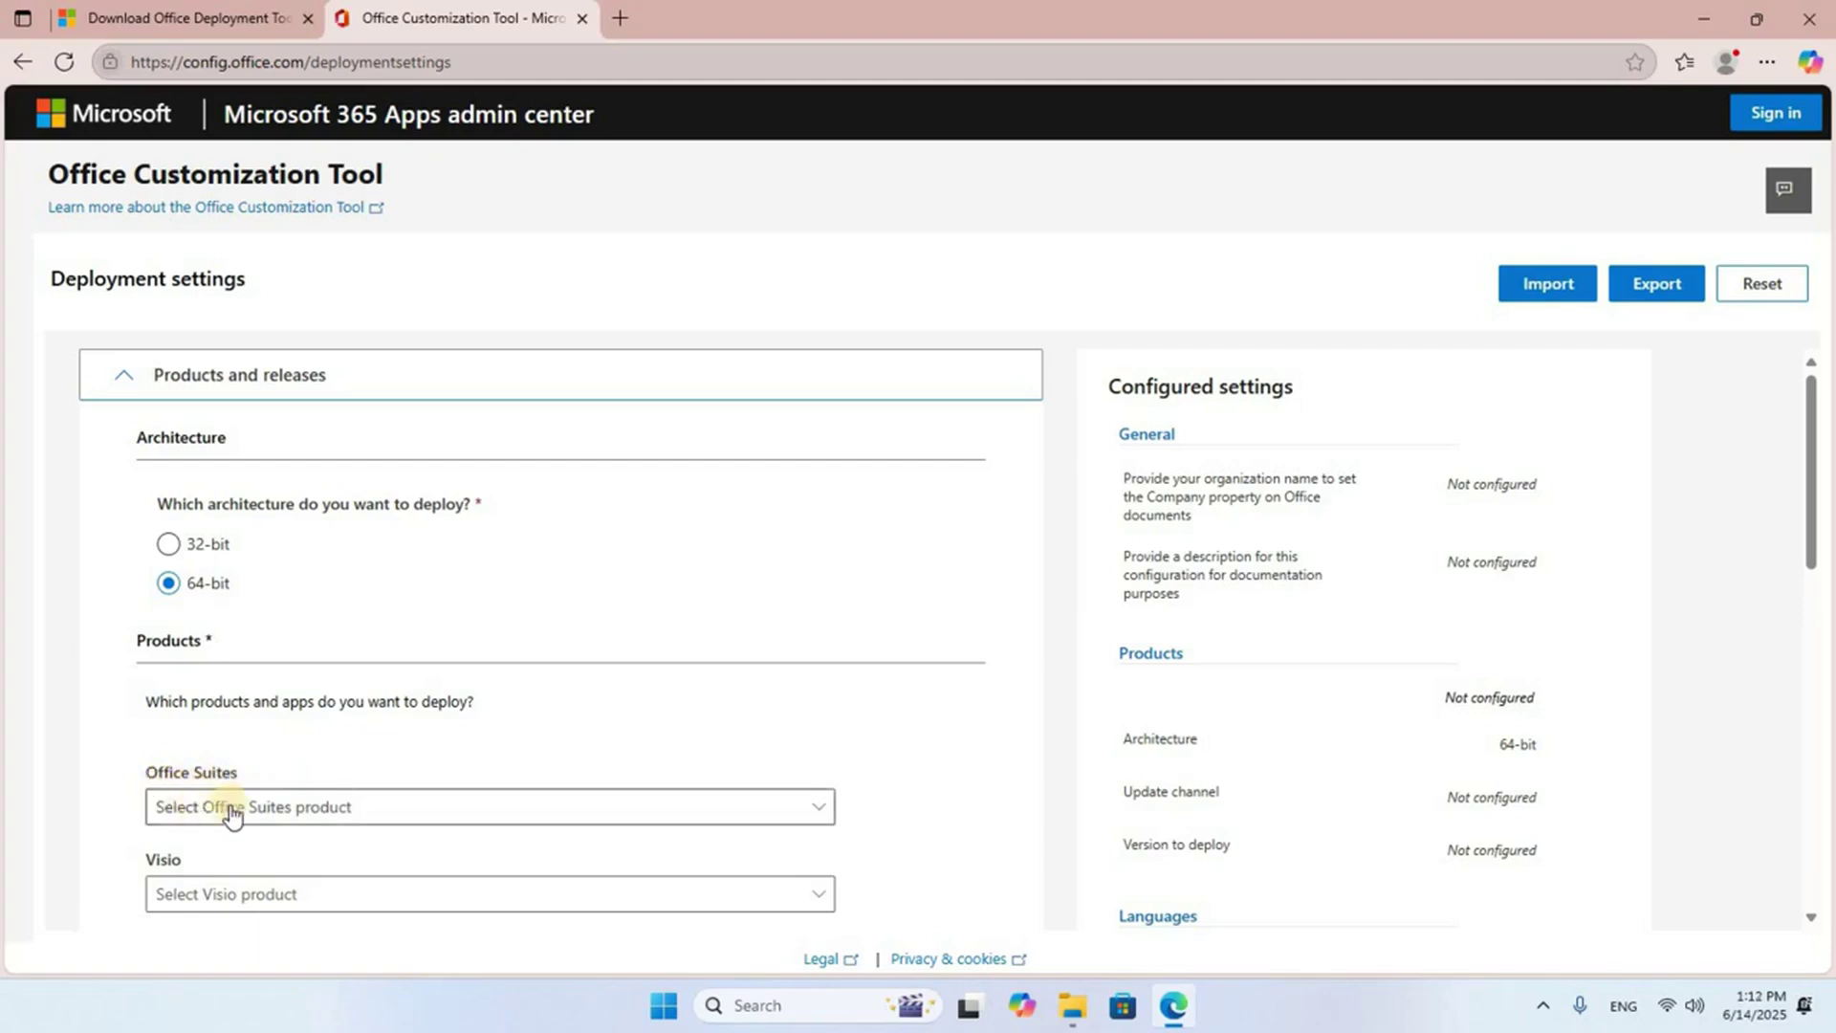
Step: Choose Office LTSC Professional Plus 2021 - Volume License as the suite, exclude Publisher and OneDrive Desktop, and continue to the language settings
{"action": "left_click", "coordinate": [819, 811]}
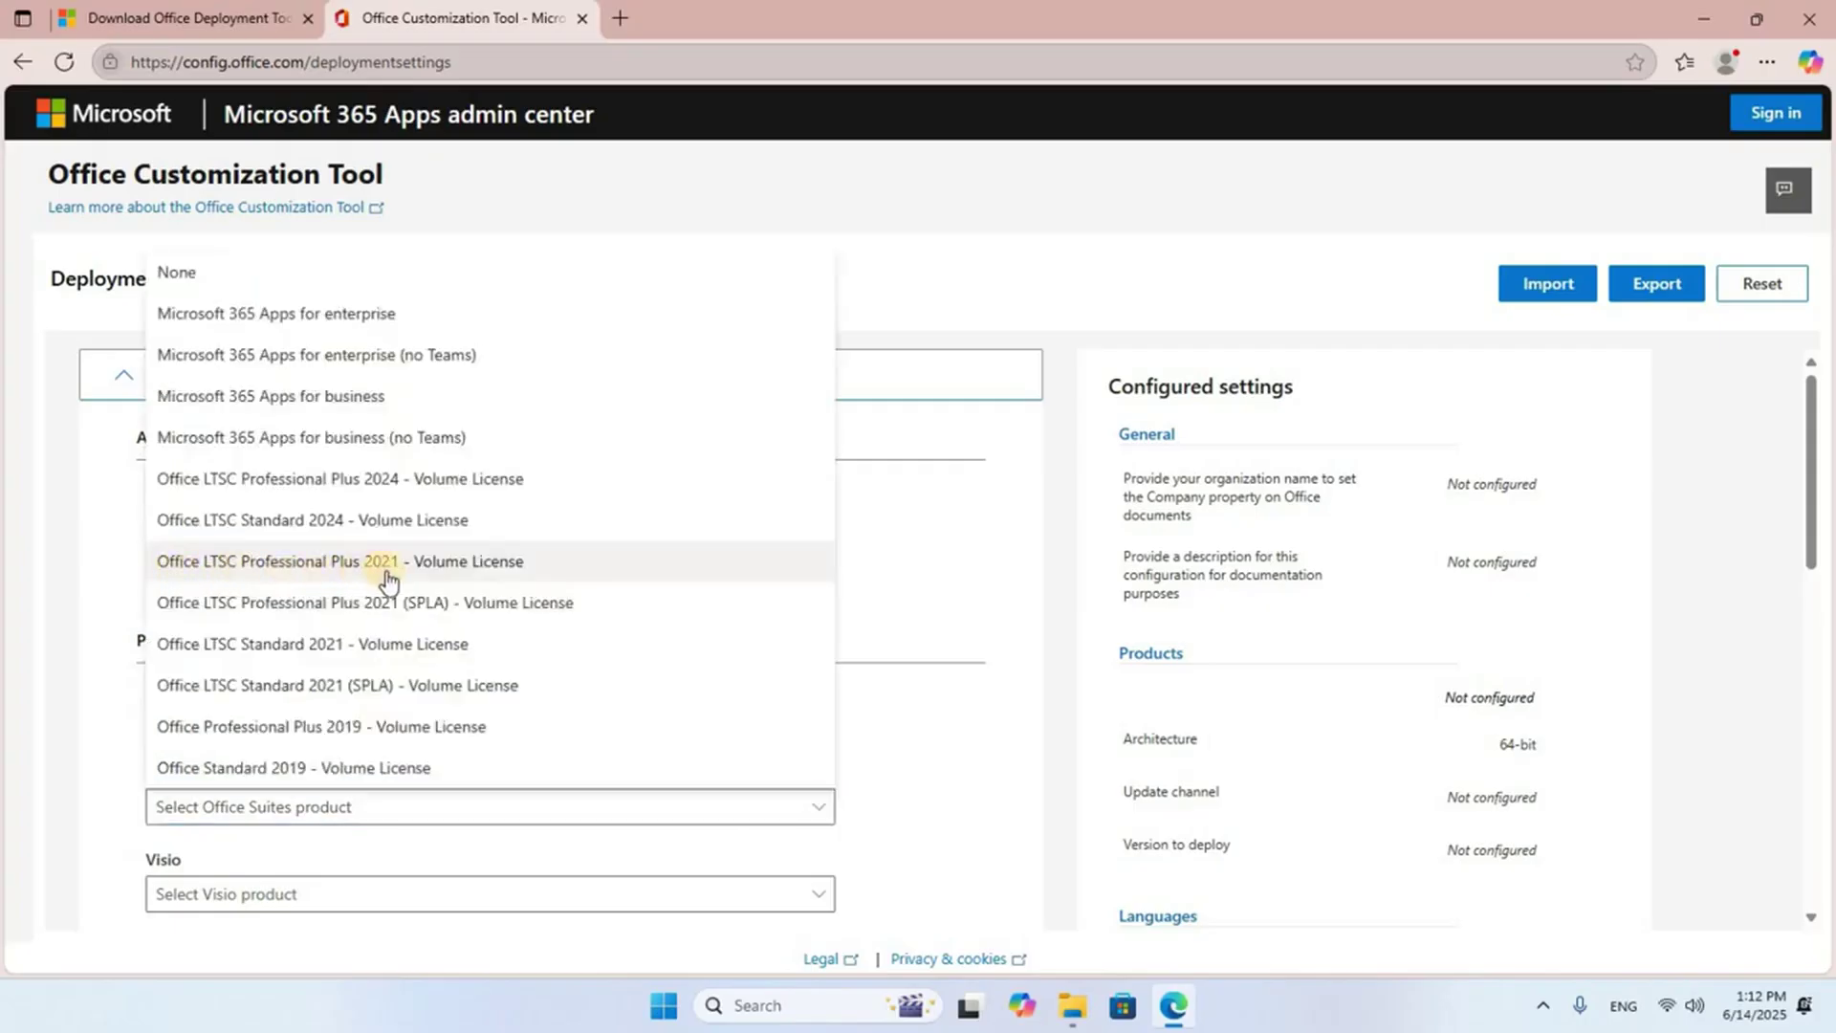
{"action": "left_click", "coordinate": [485, 564]}
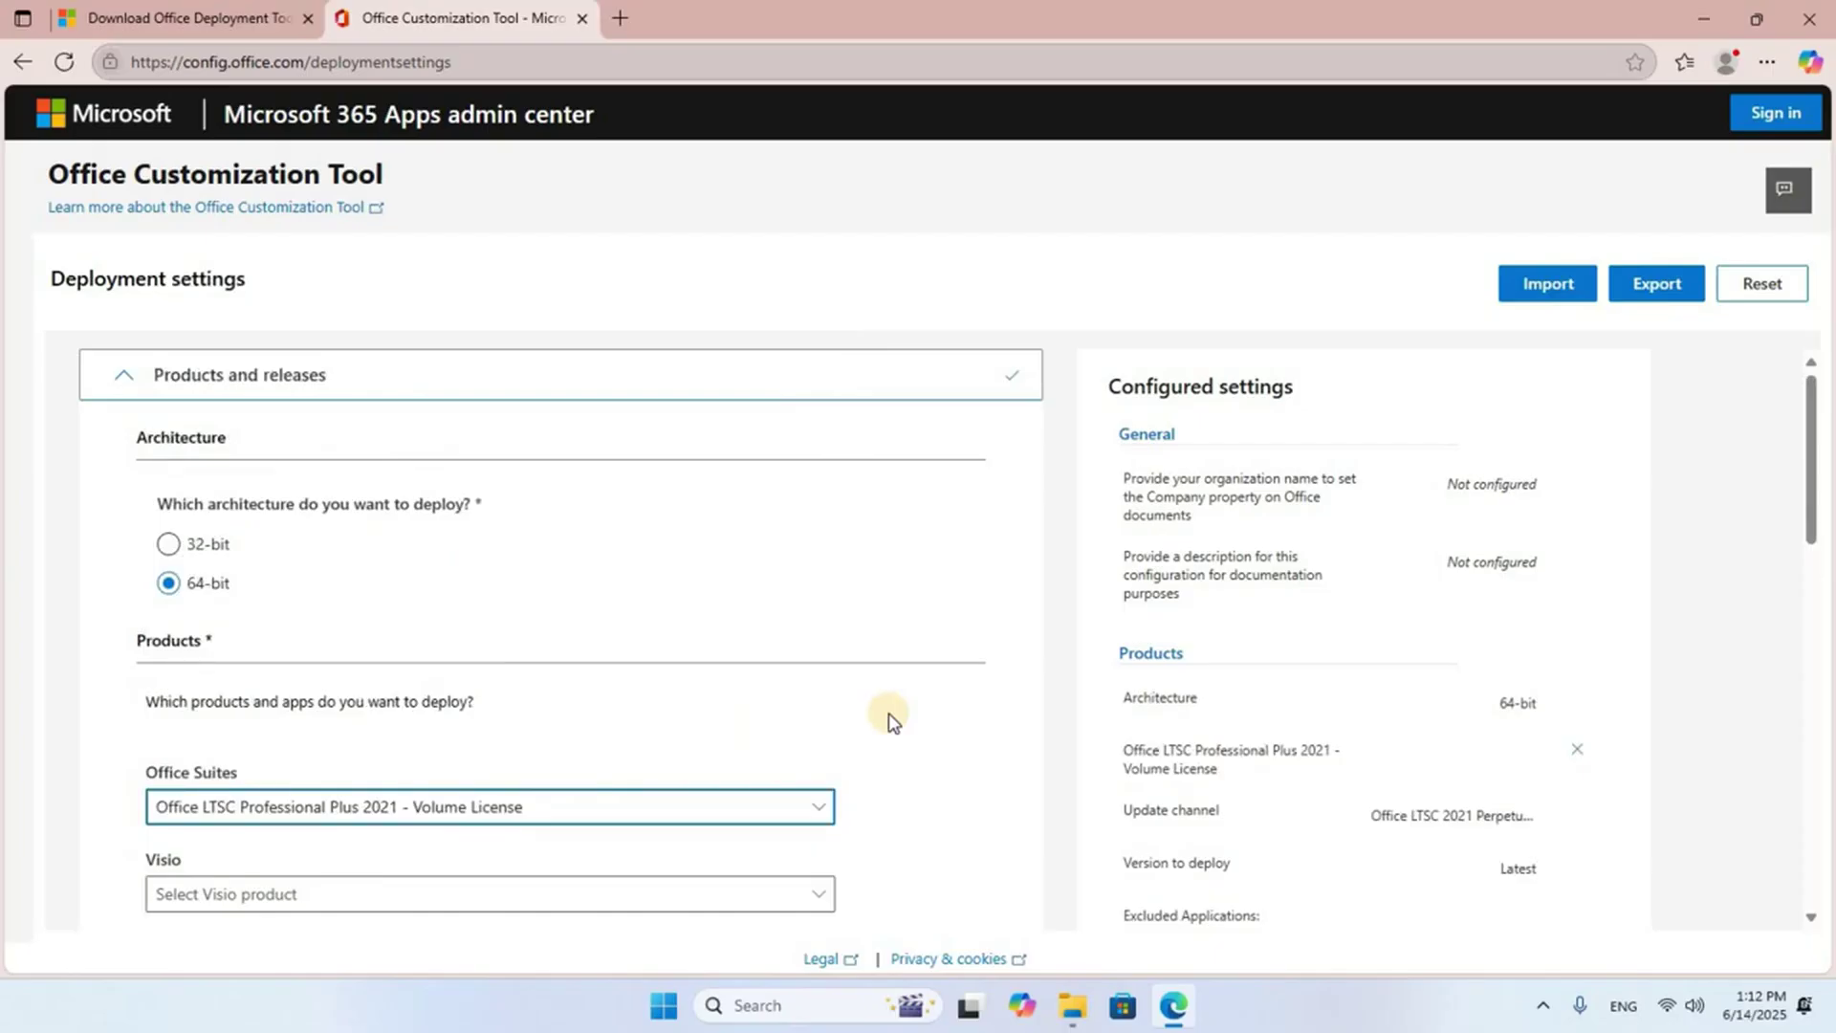
{"action": "scroll", "coordinate": [887, 713], "scroll_direction": "down", "scroll_amount": 10}
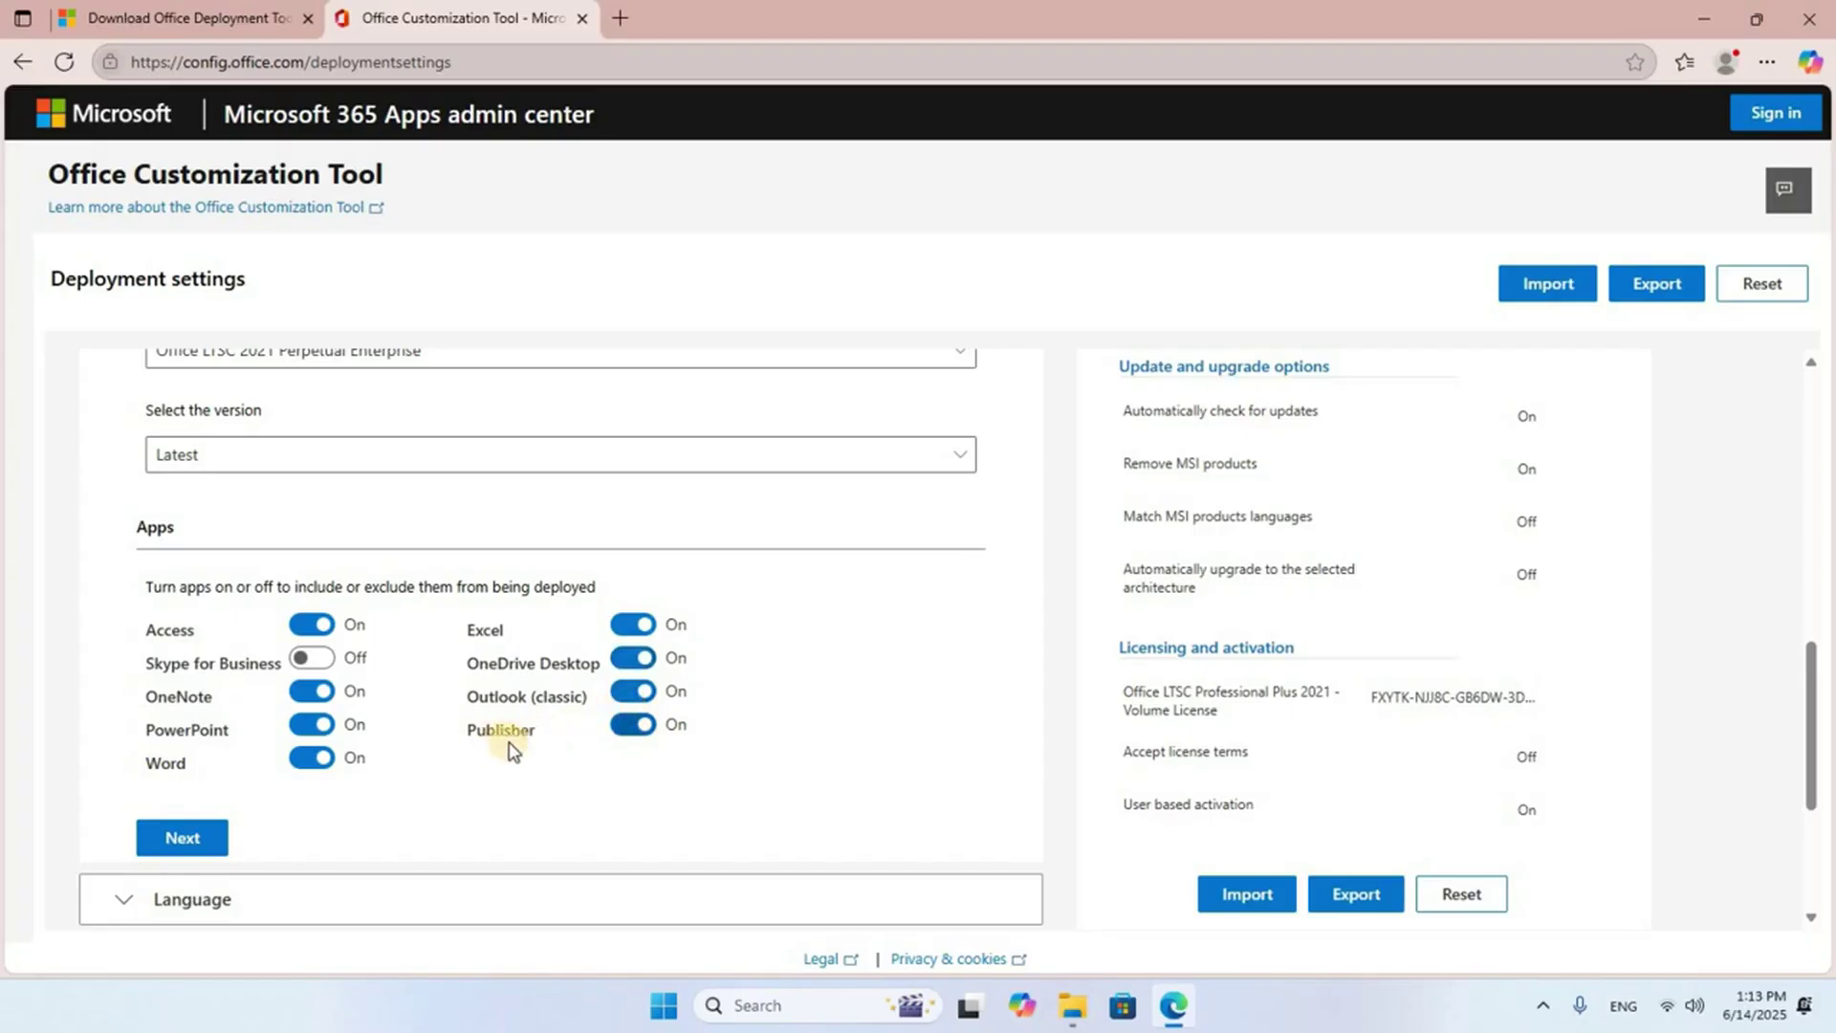
{"action": "left_click", "coordinate": [619, 728]}
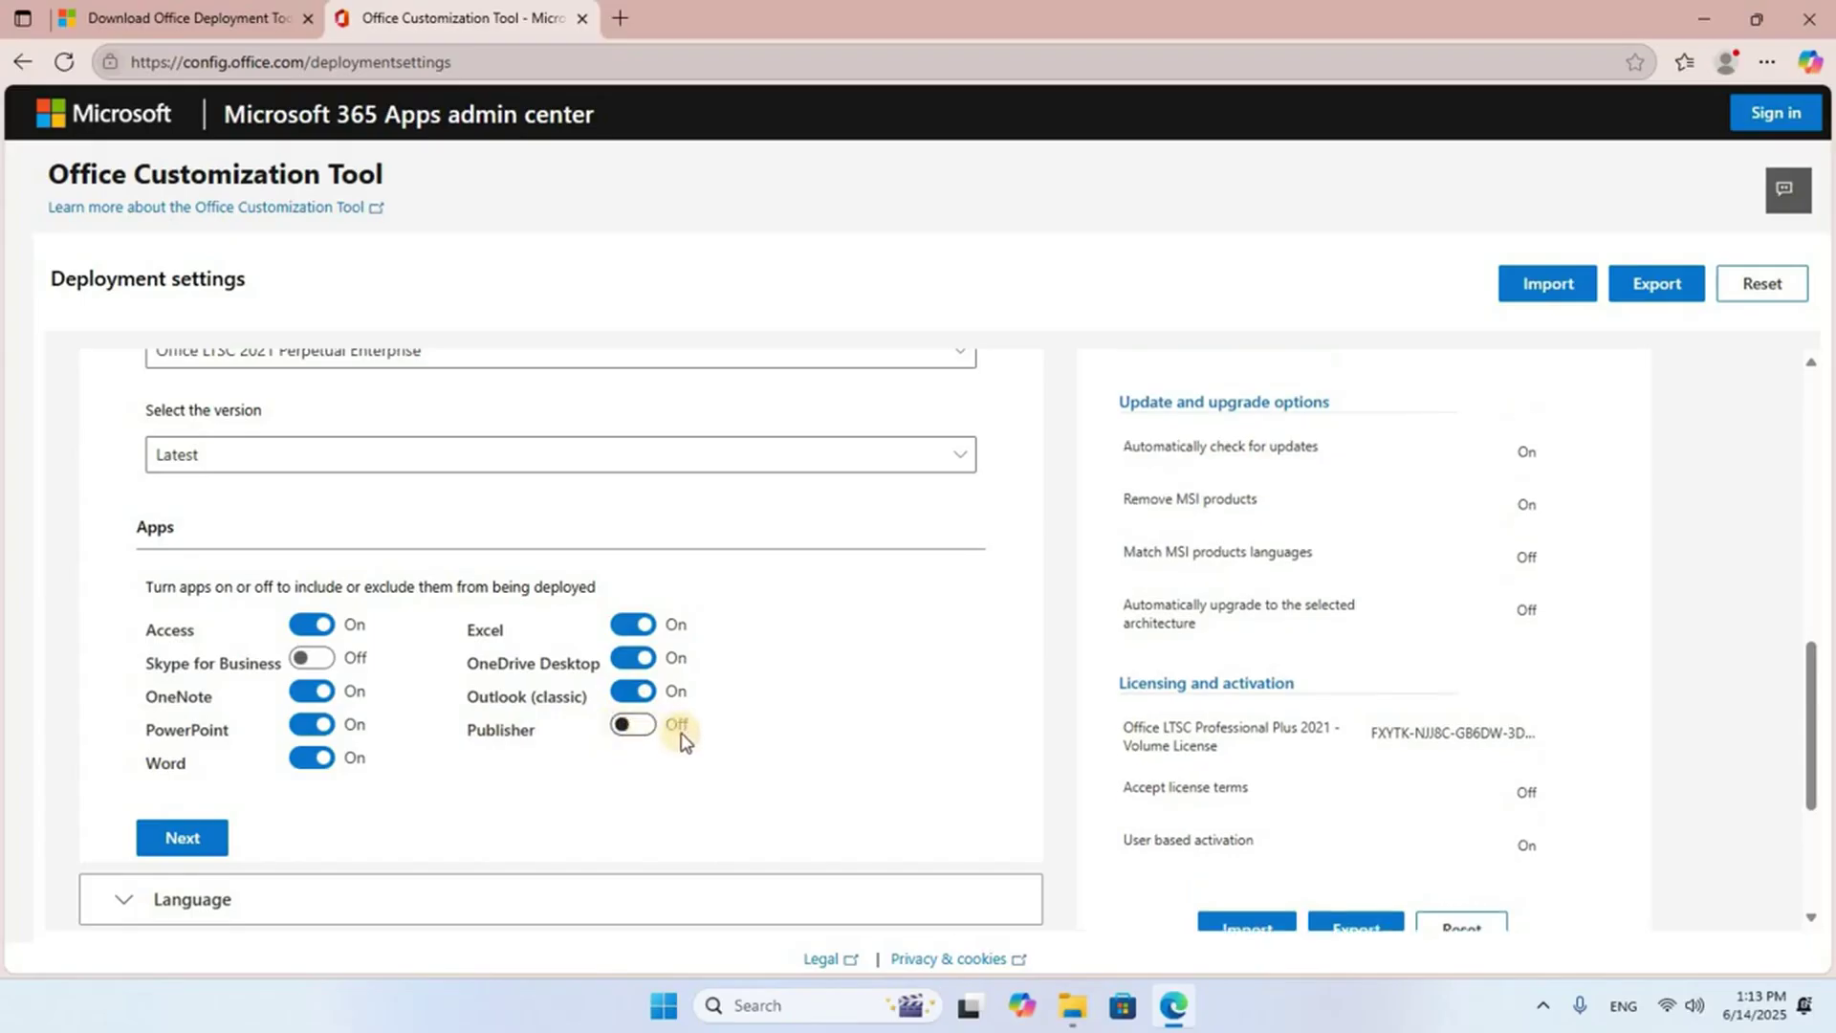
{"action": "left_click", "coordinate": [617, 660]}
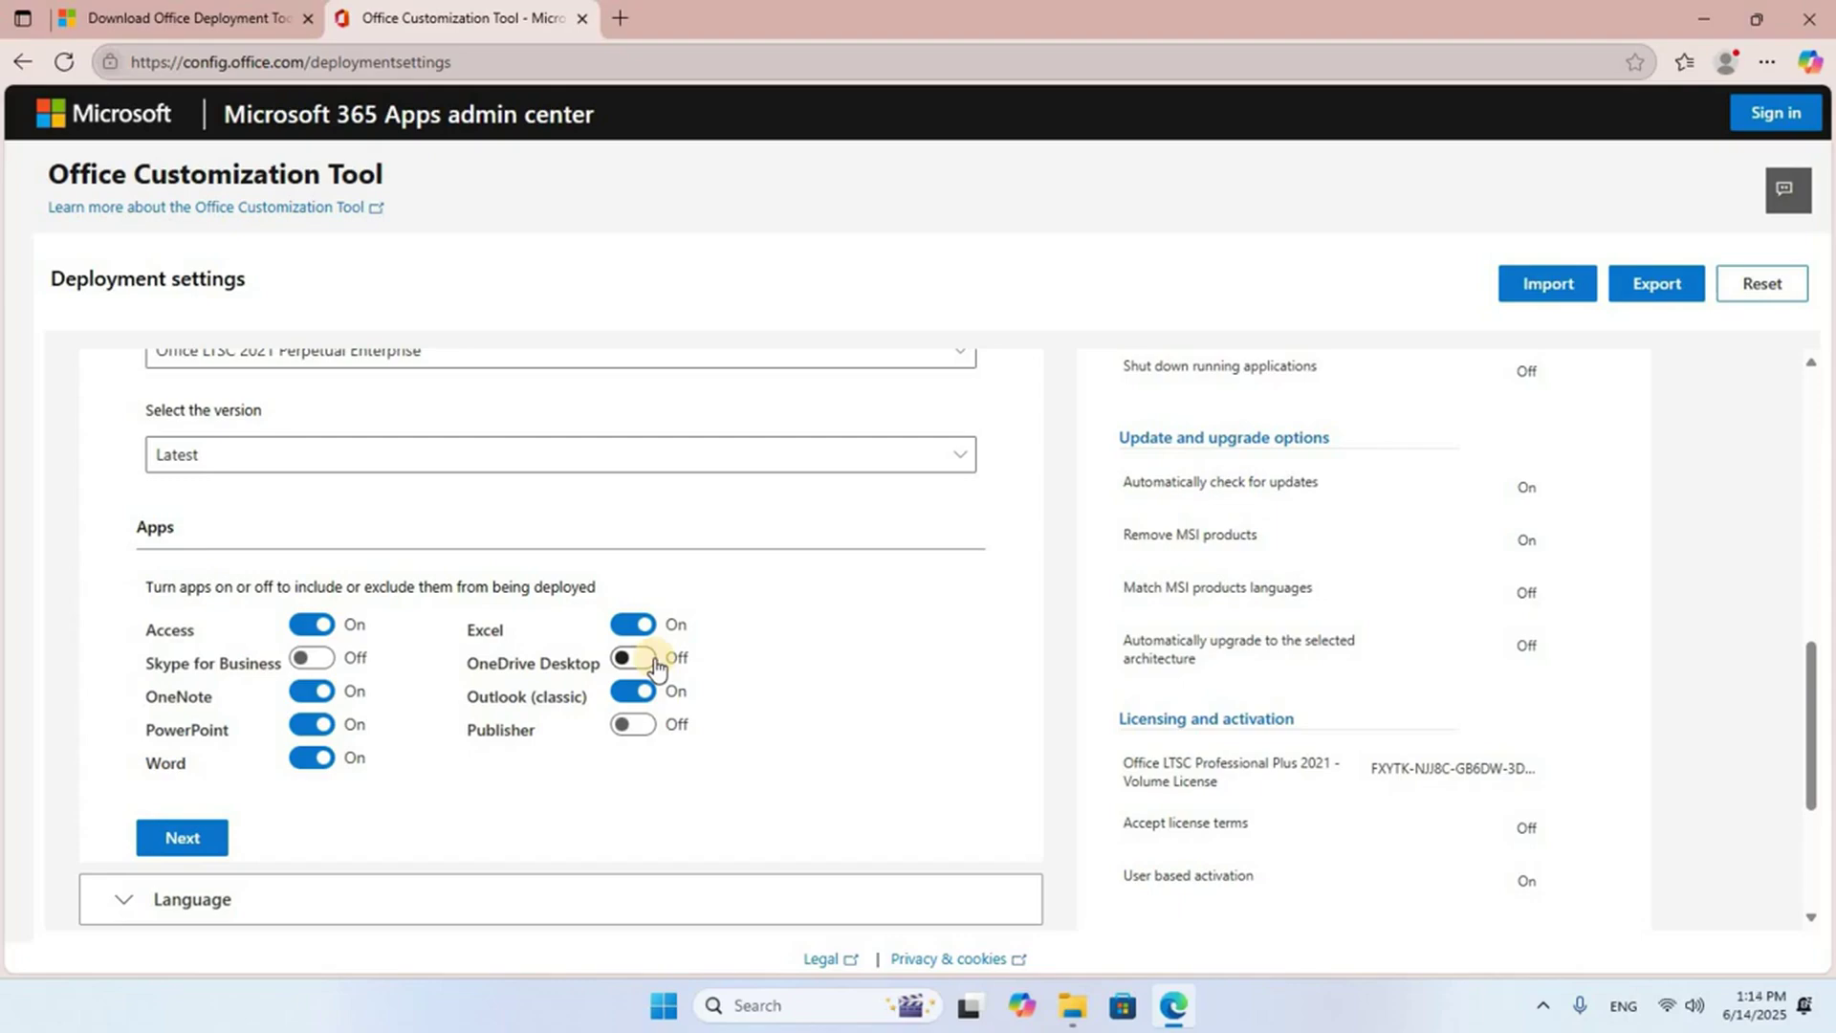
{"action": "left_click", "coordinate": [654, 663]}
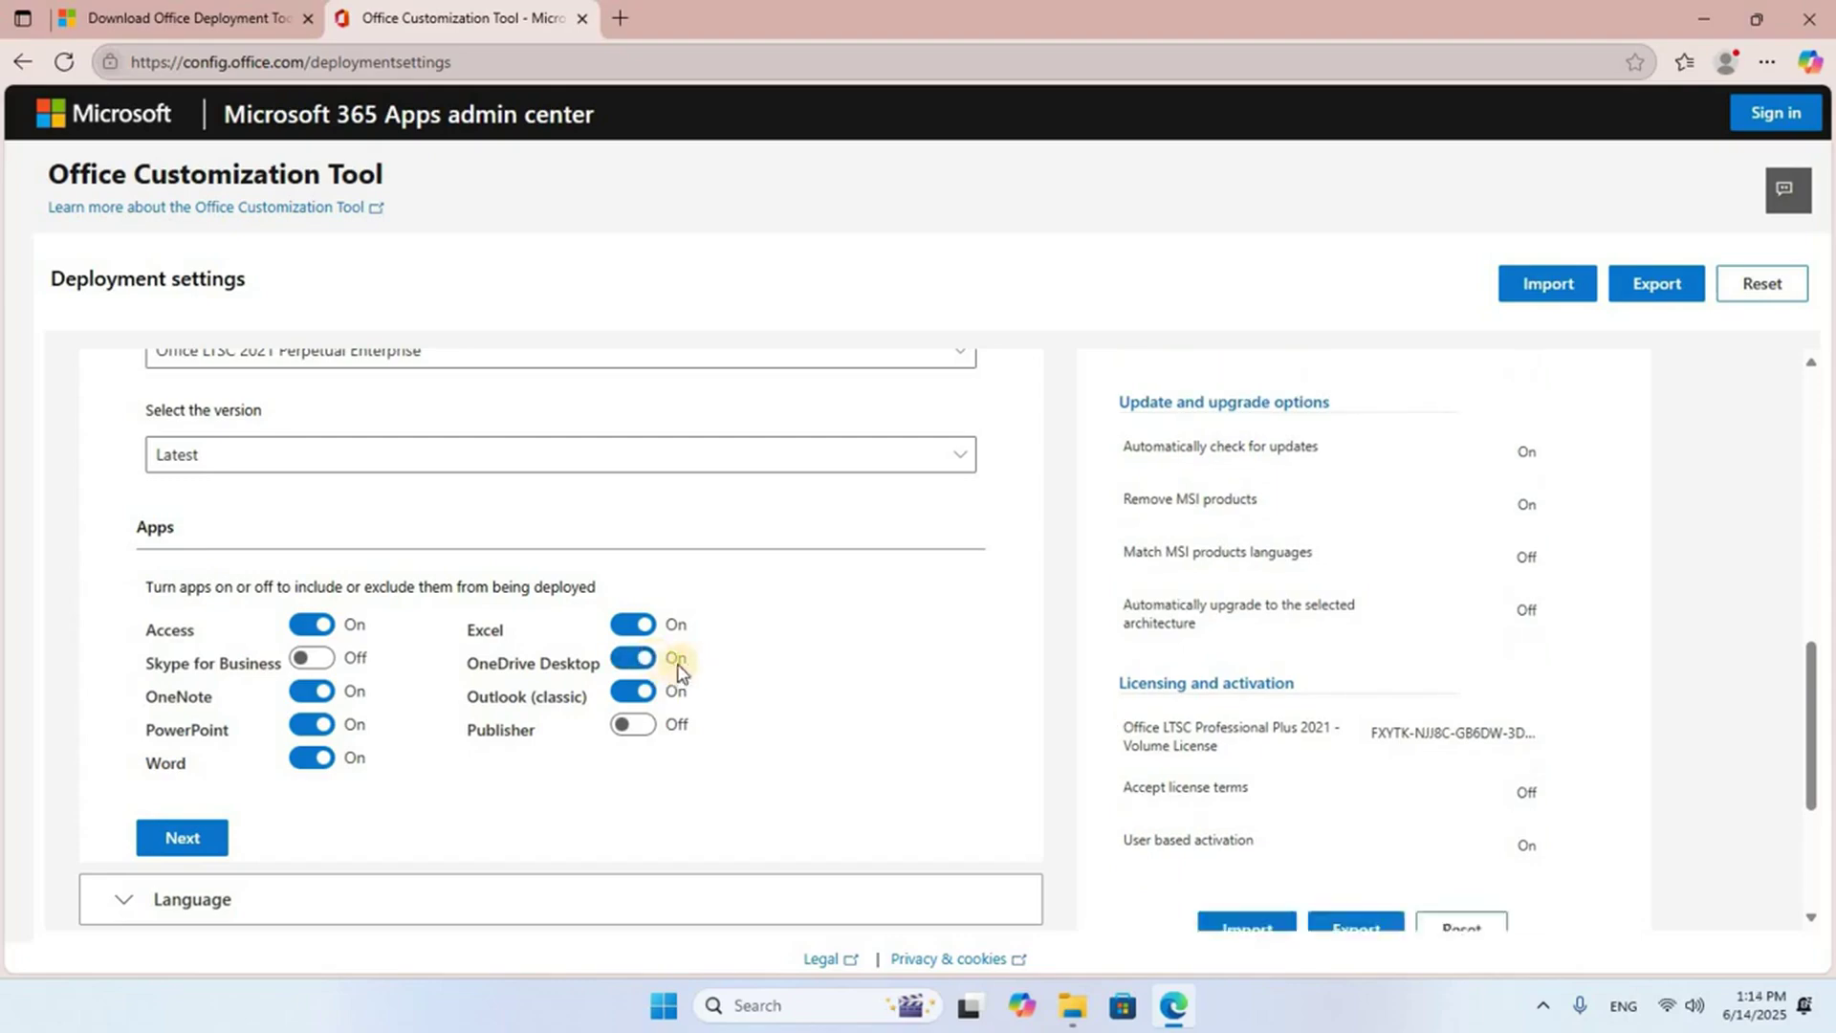
{"action": "left_click", "coordinate": [646, 669]}
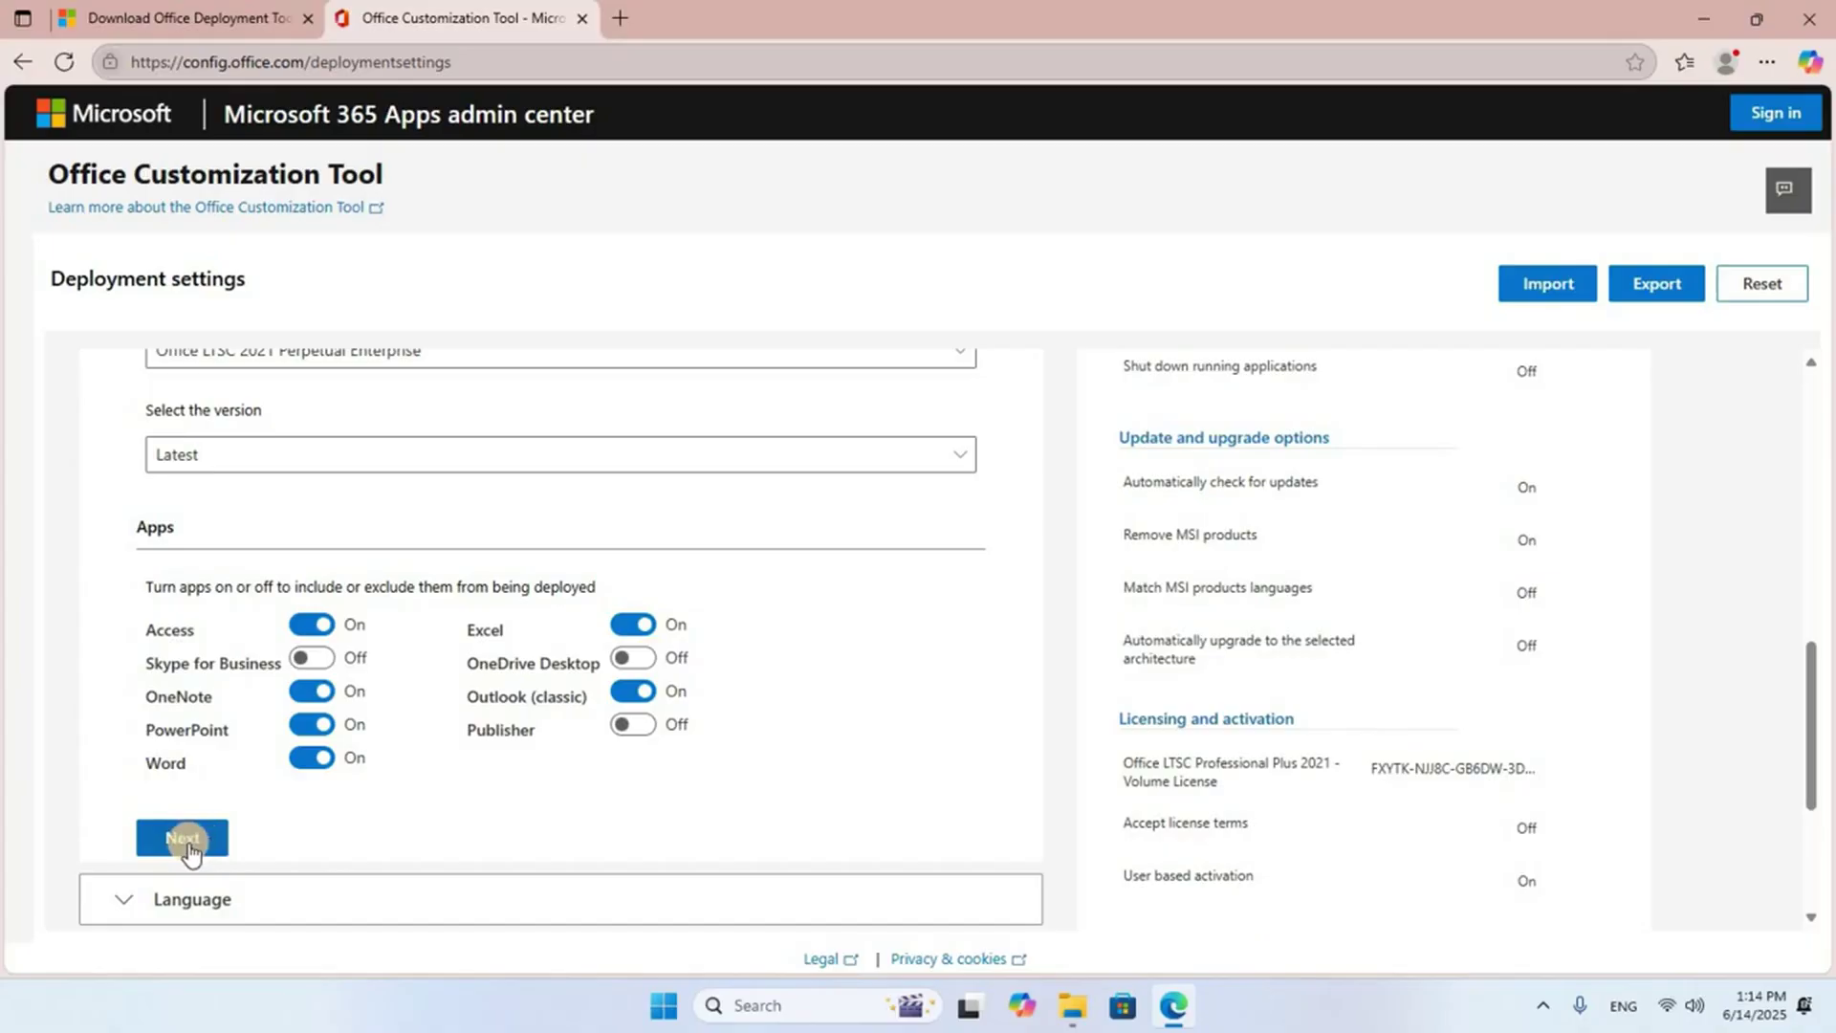
{"action": "left_click", "coordinate": [184, 839]}
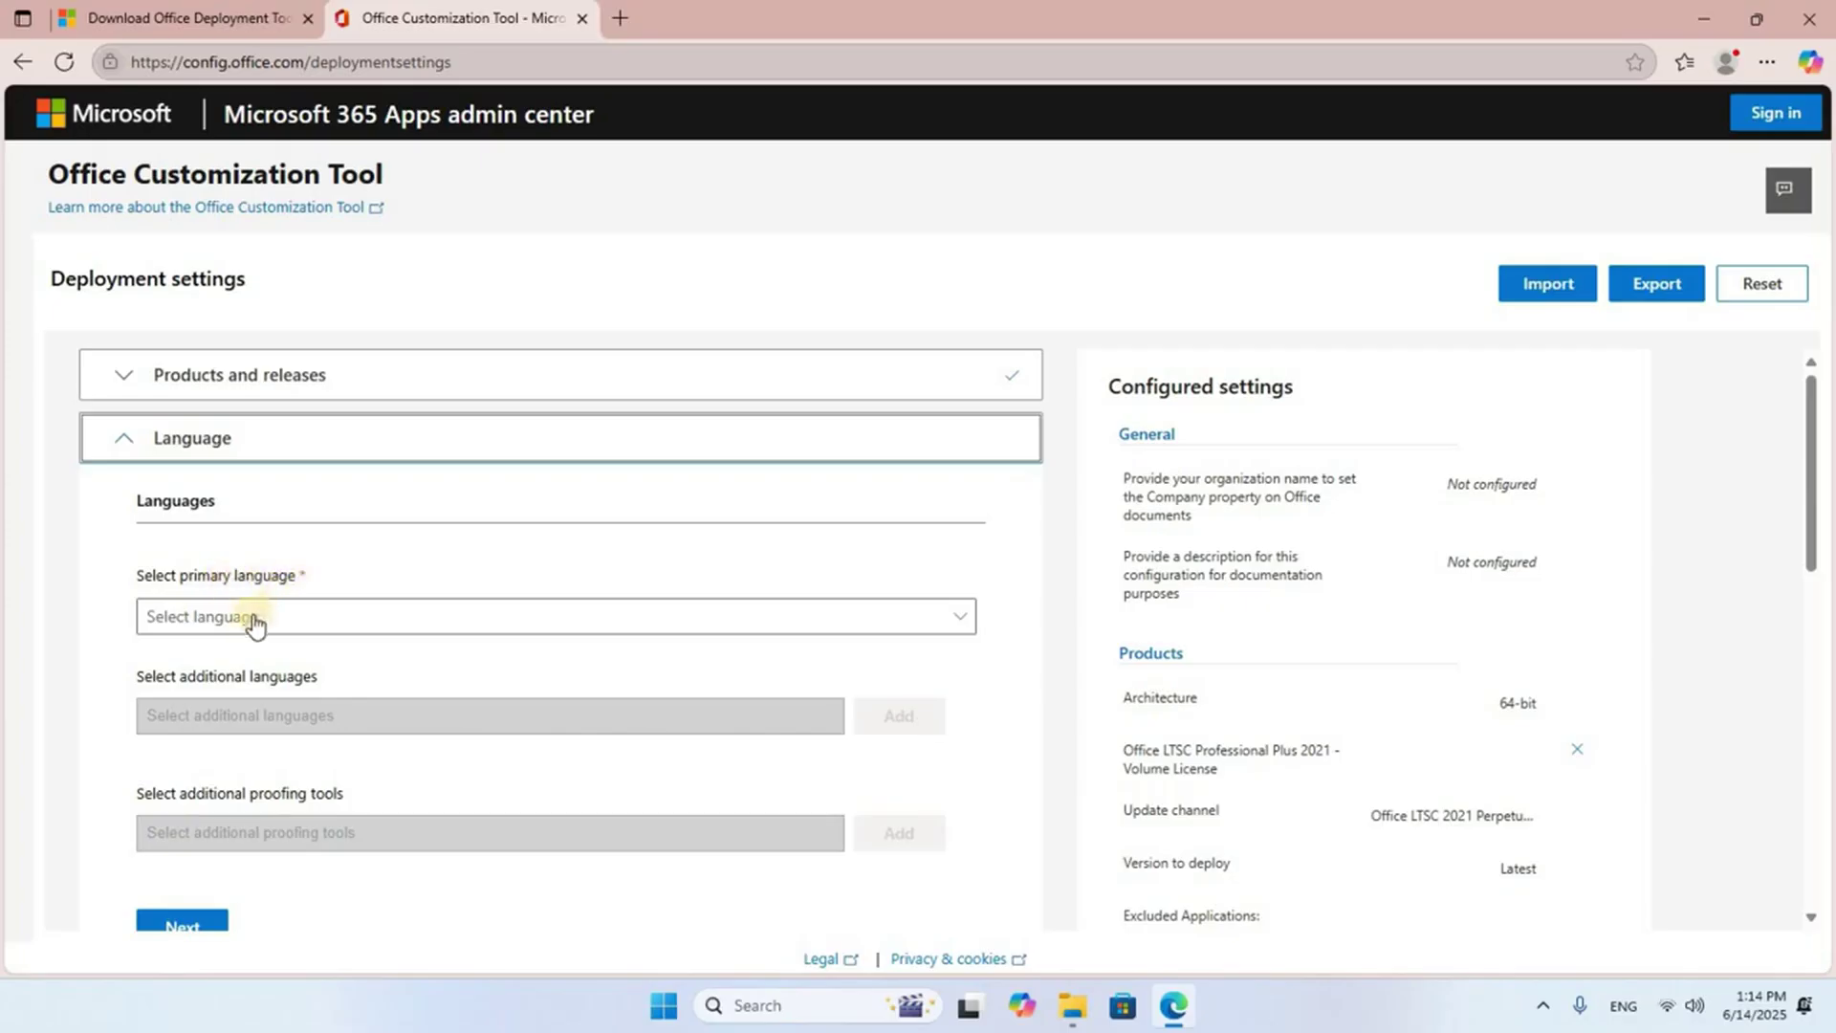
Step: Set the primary language to English (United States) and accept the default installation options
{"action": "left_click", "coordinate": [959, 626]}
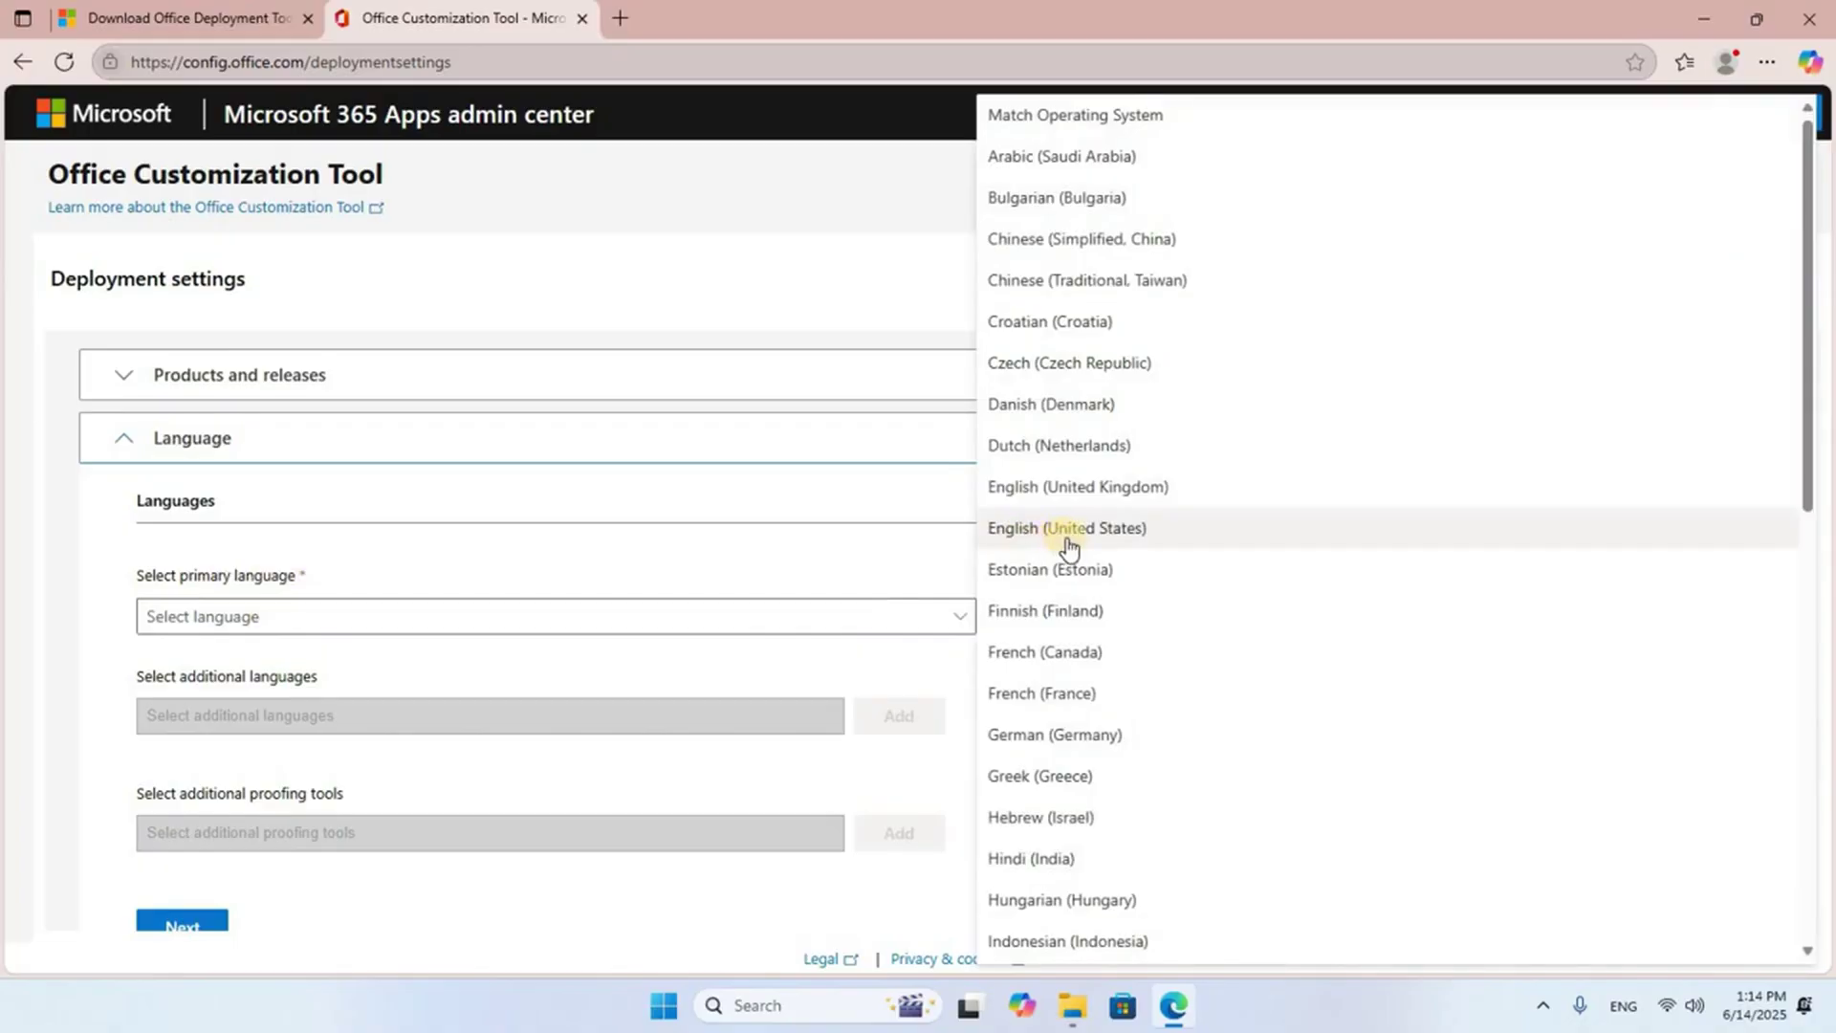
{"action": "left_click", "coordinate": [1133, 538]}
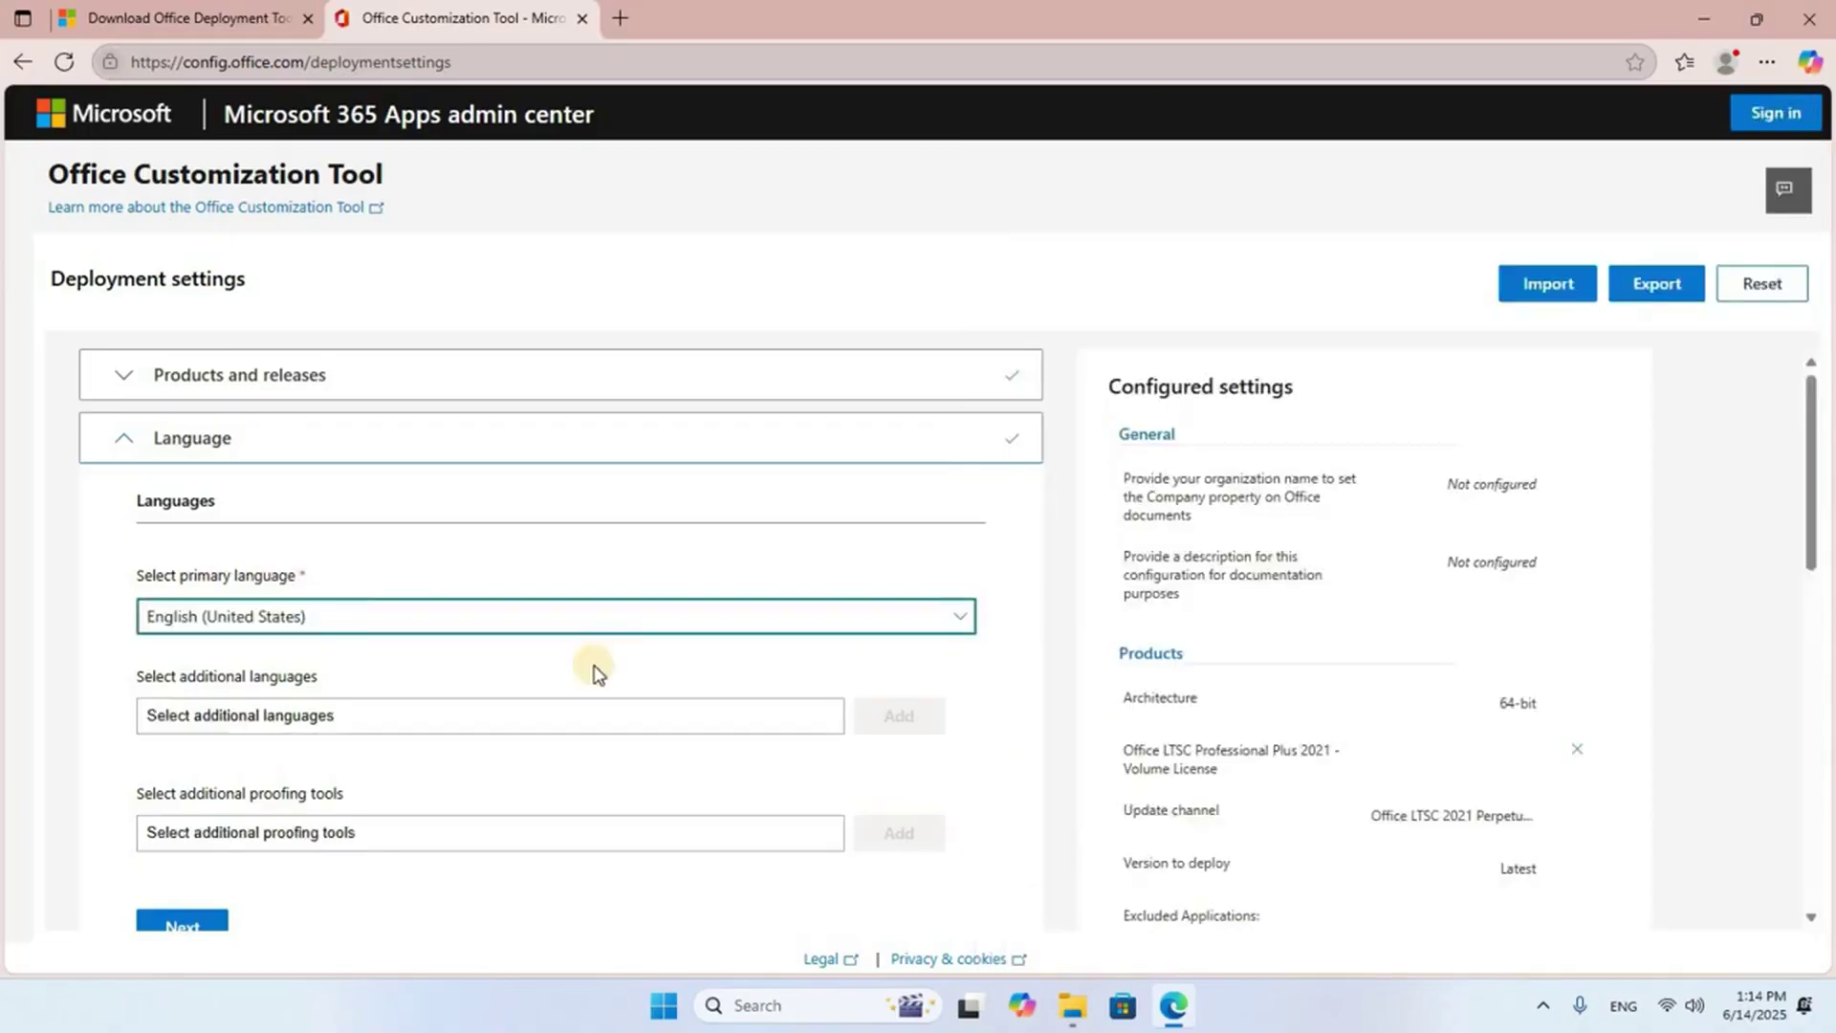
{"action": "scroll", "coordinate": [592, 672], "scroll_direction": "down", "scroll_amount": 4}
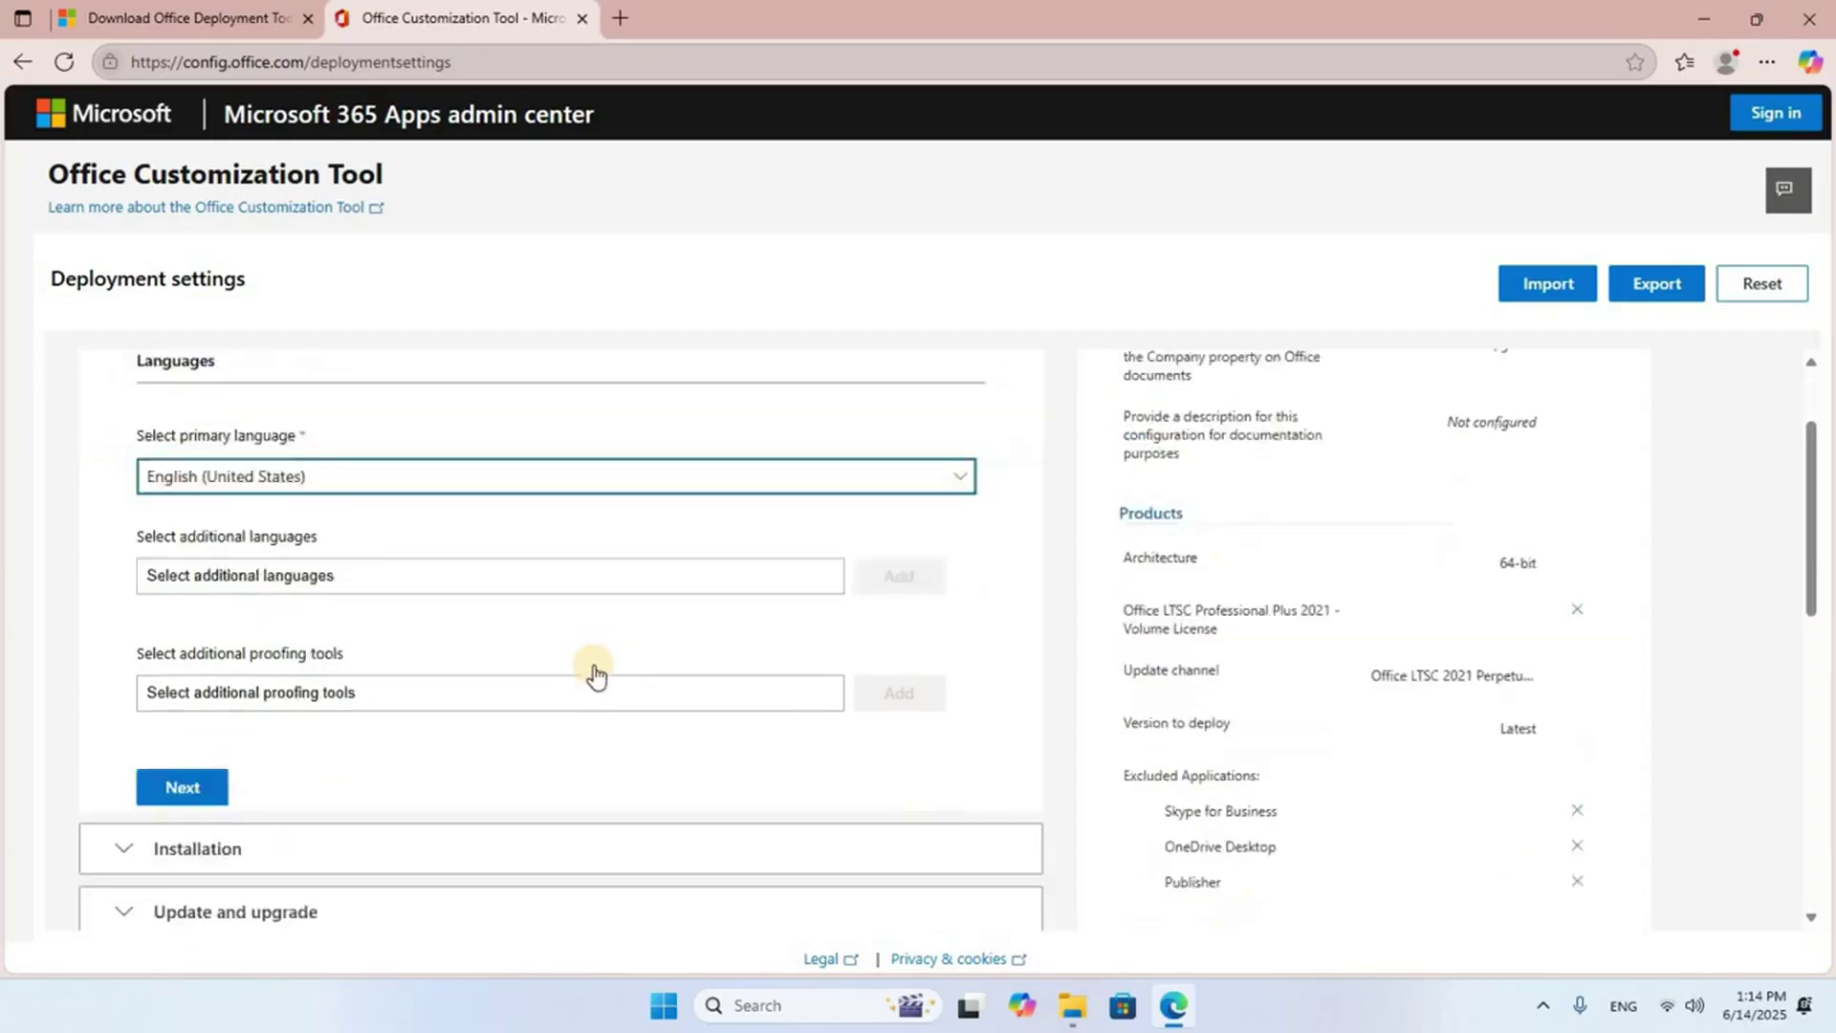
{"action": "left_click", "coordinate": [205, 591]}
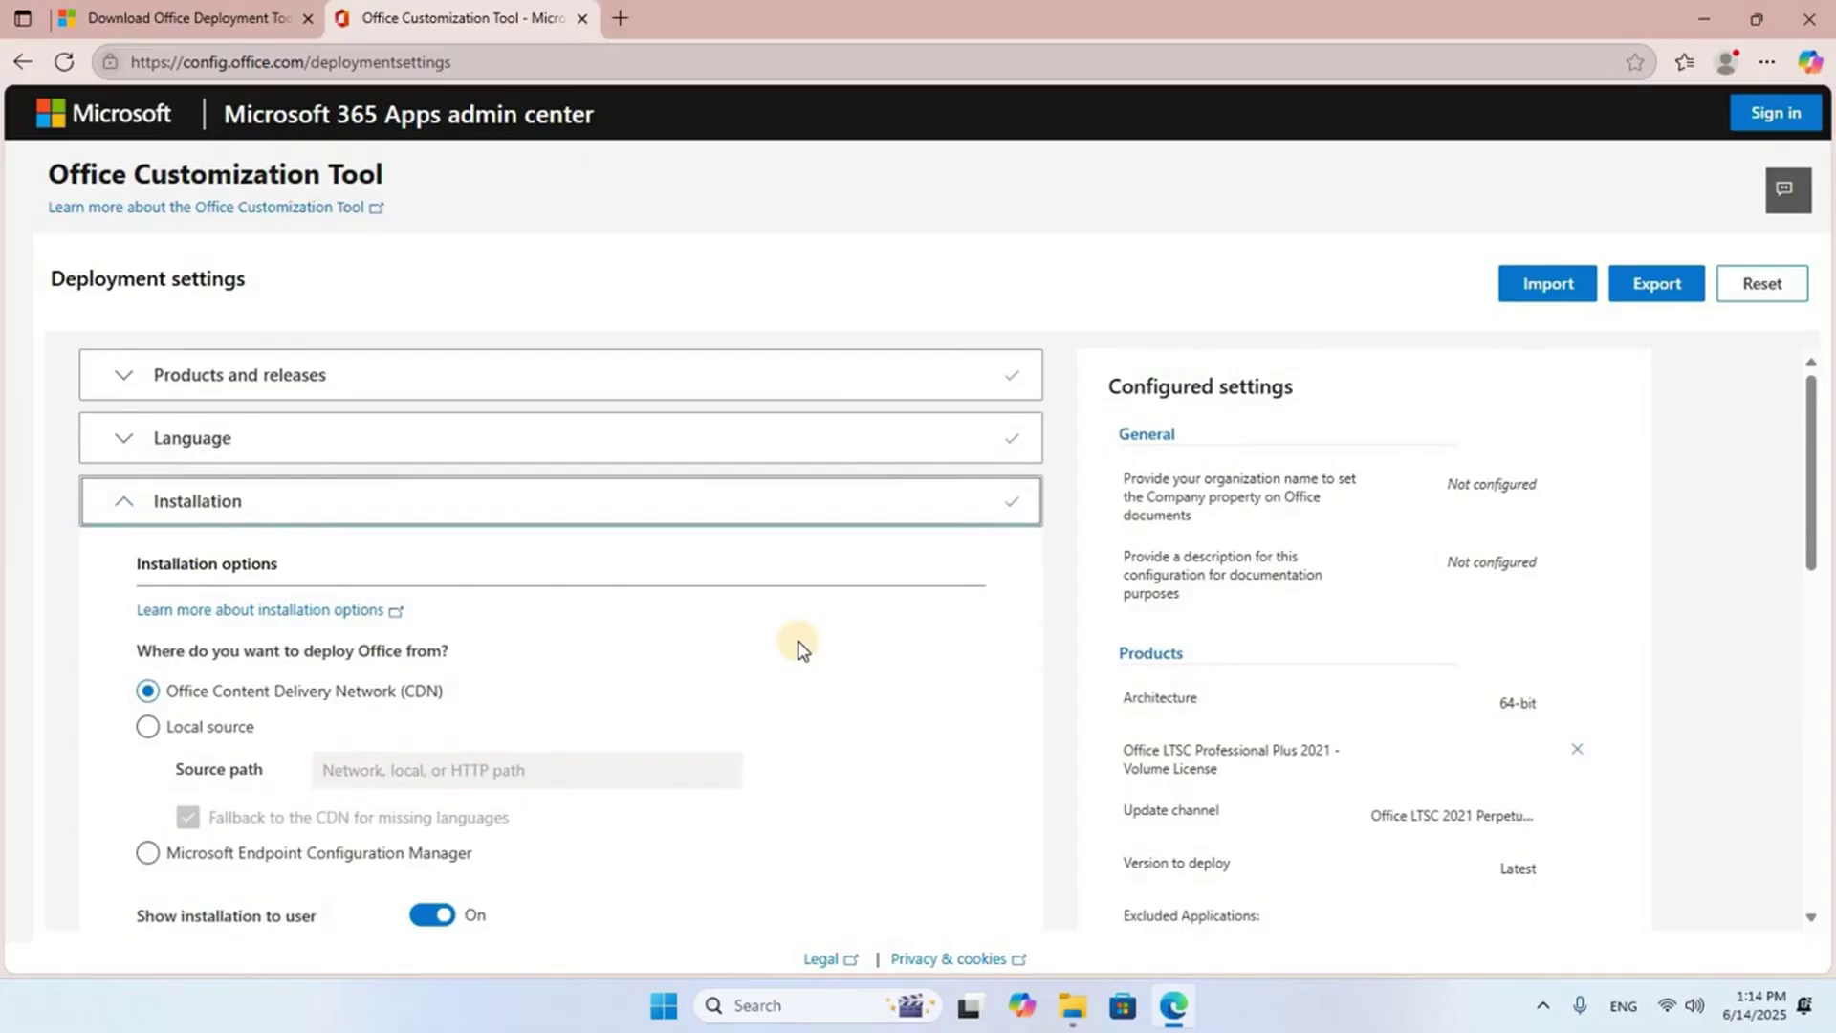
{"action": "scroll", "coordinate": [798, 650], "scroll_direction": "down", "scroll_amount": 5}
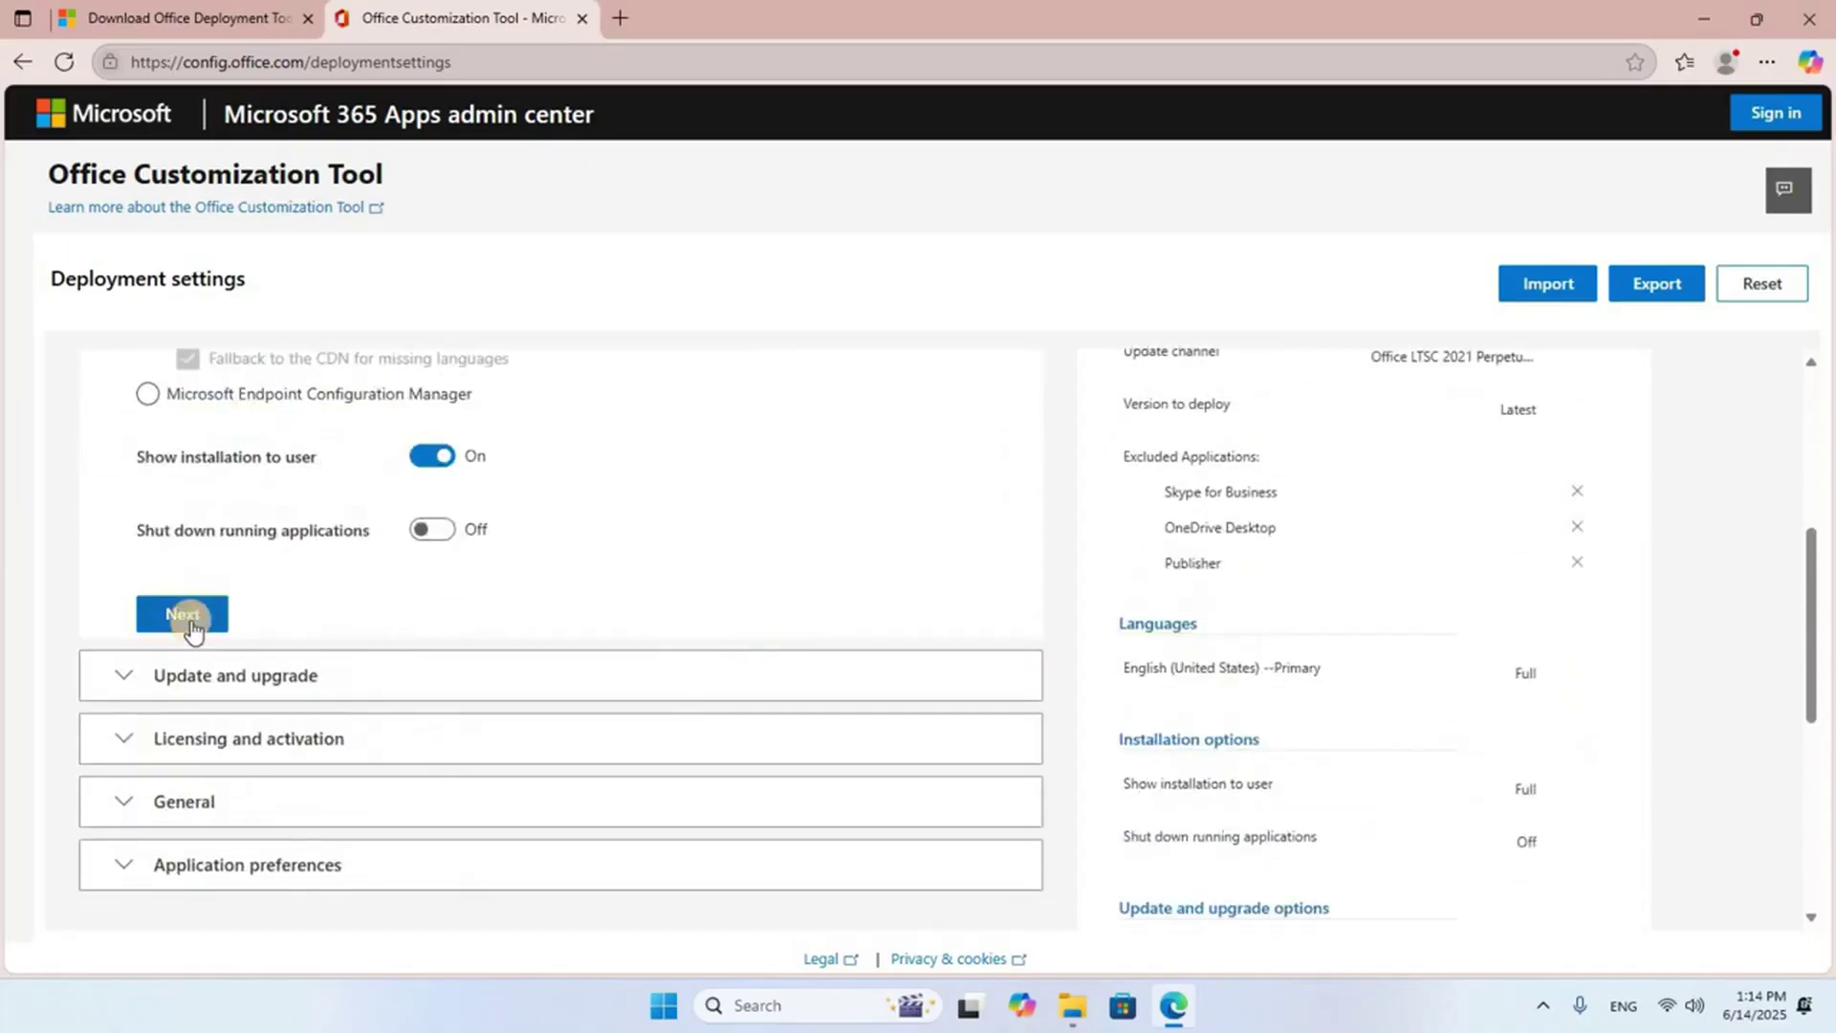
{"action": "left_click", "coordinate": [190, 621]}
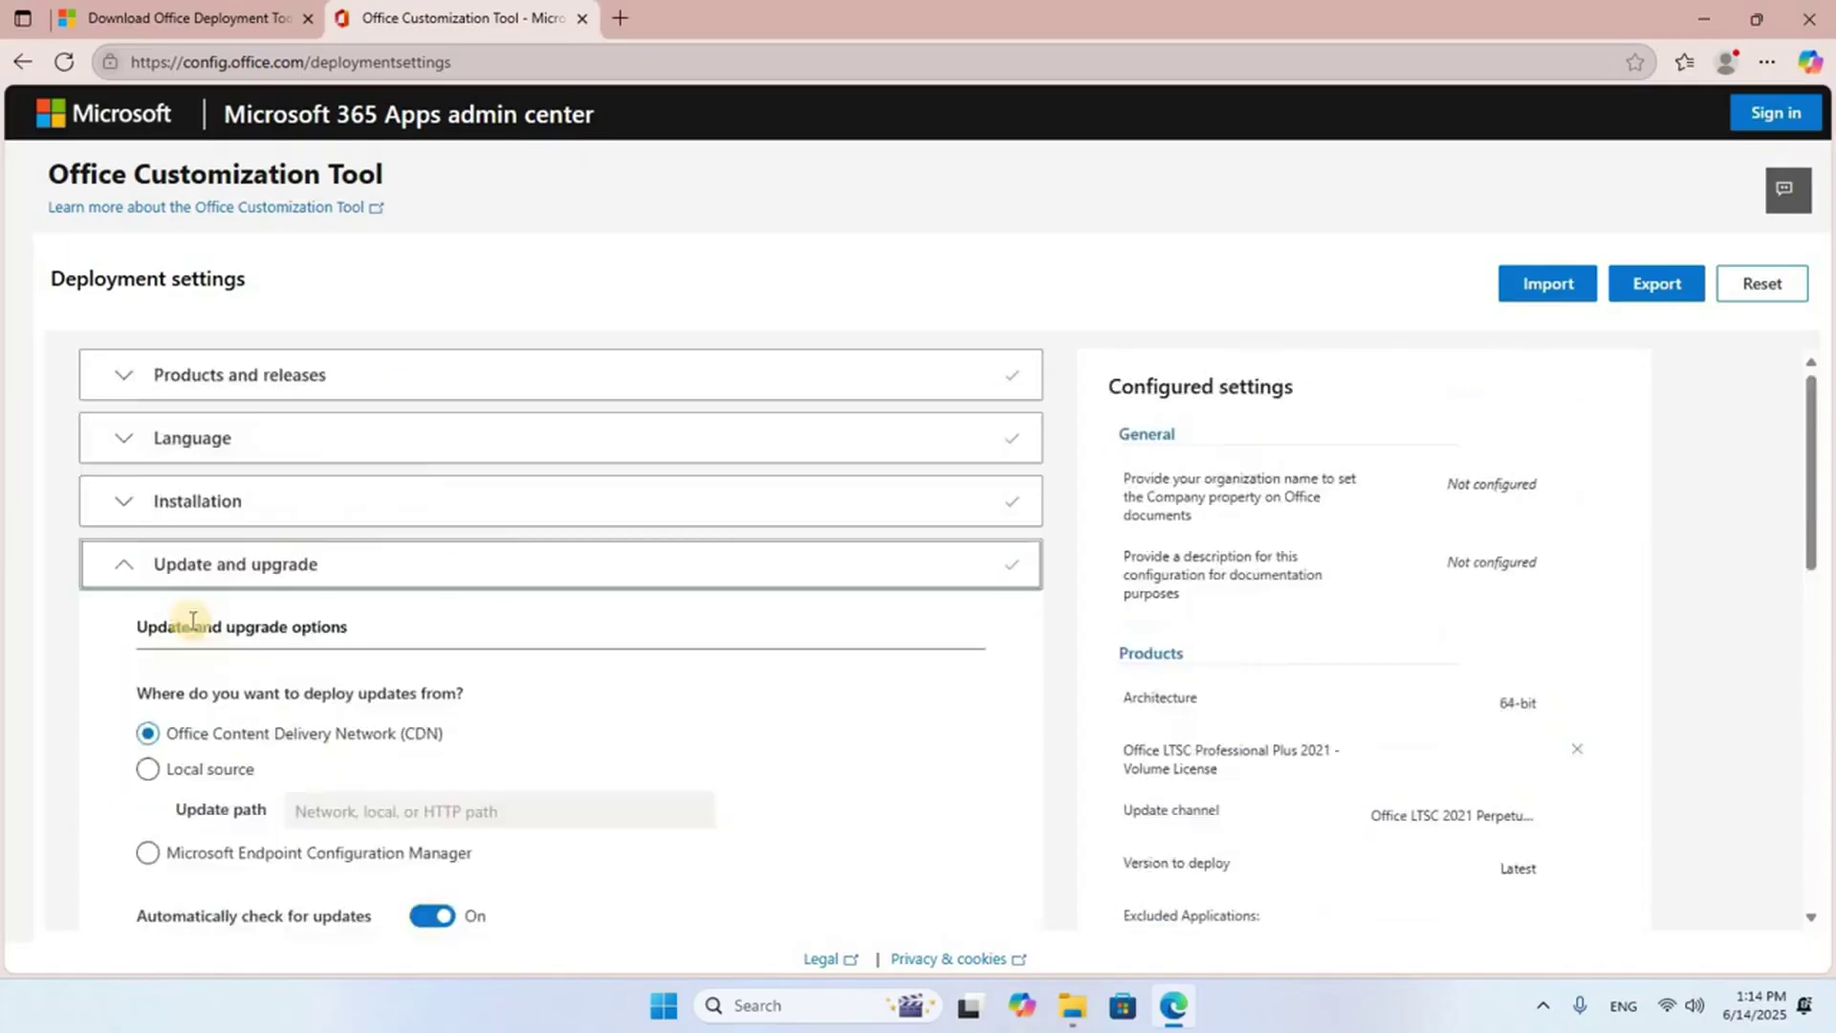
Step: Turn off uninstalling MSI versions of Office in the upgrade options and continue to licensing and activation
{"action": "scroll", "coordinate": [699, 643], "scroll_direction": "down", "scroll_amount": 11}
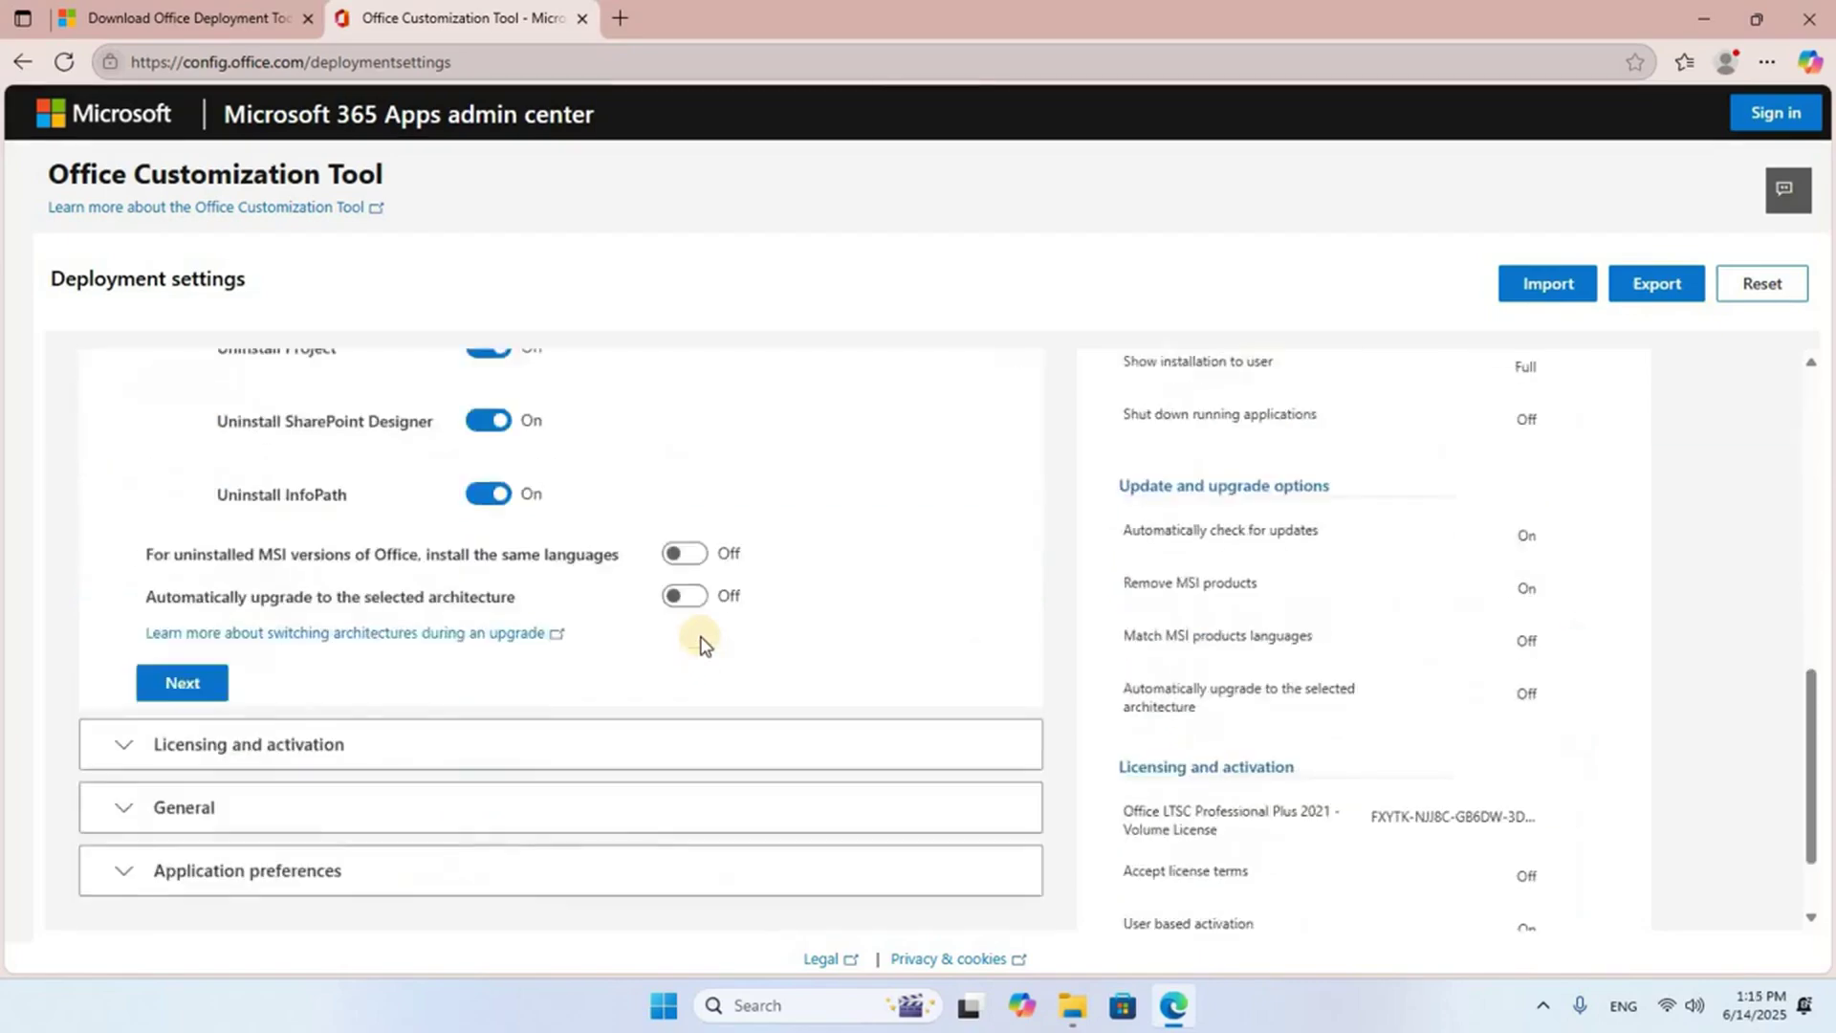
{"action": "scroll", "coordinate": [689, 639], "scroll_direction": "up", "scroll_amount": 5}
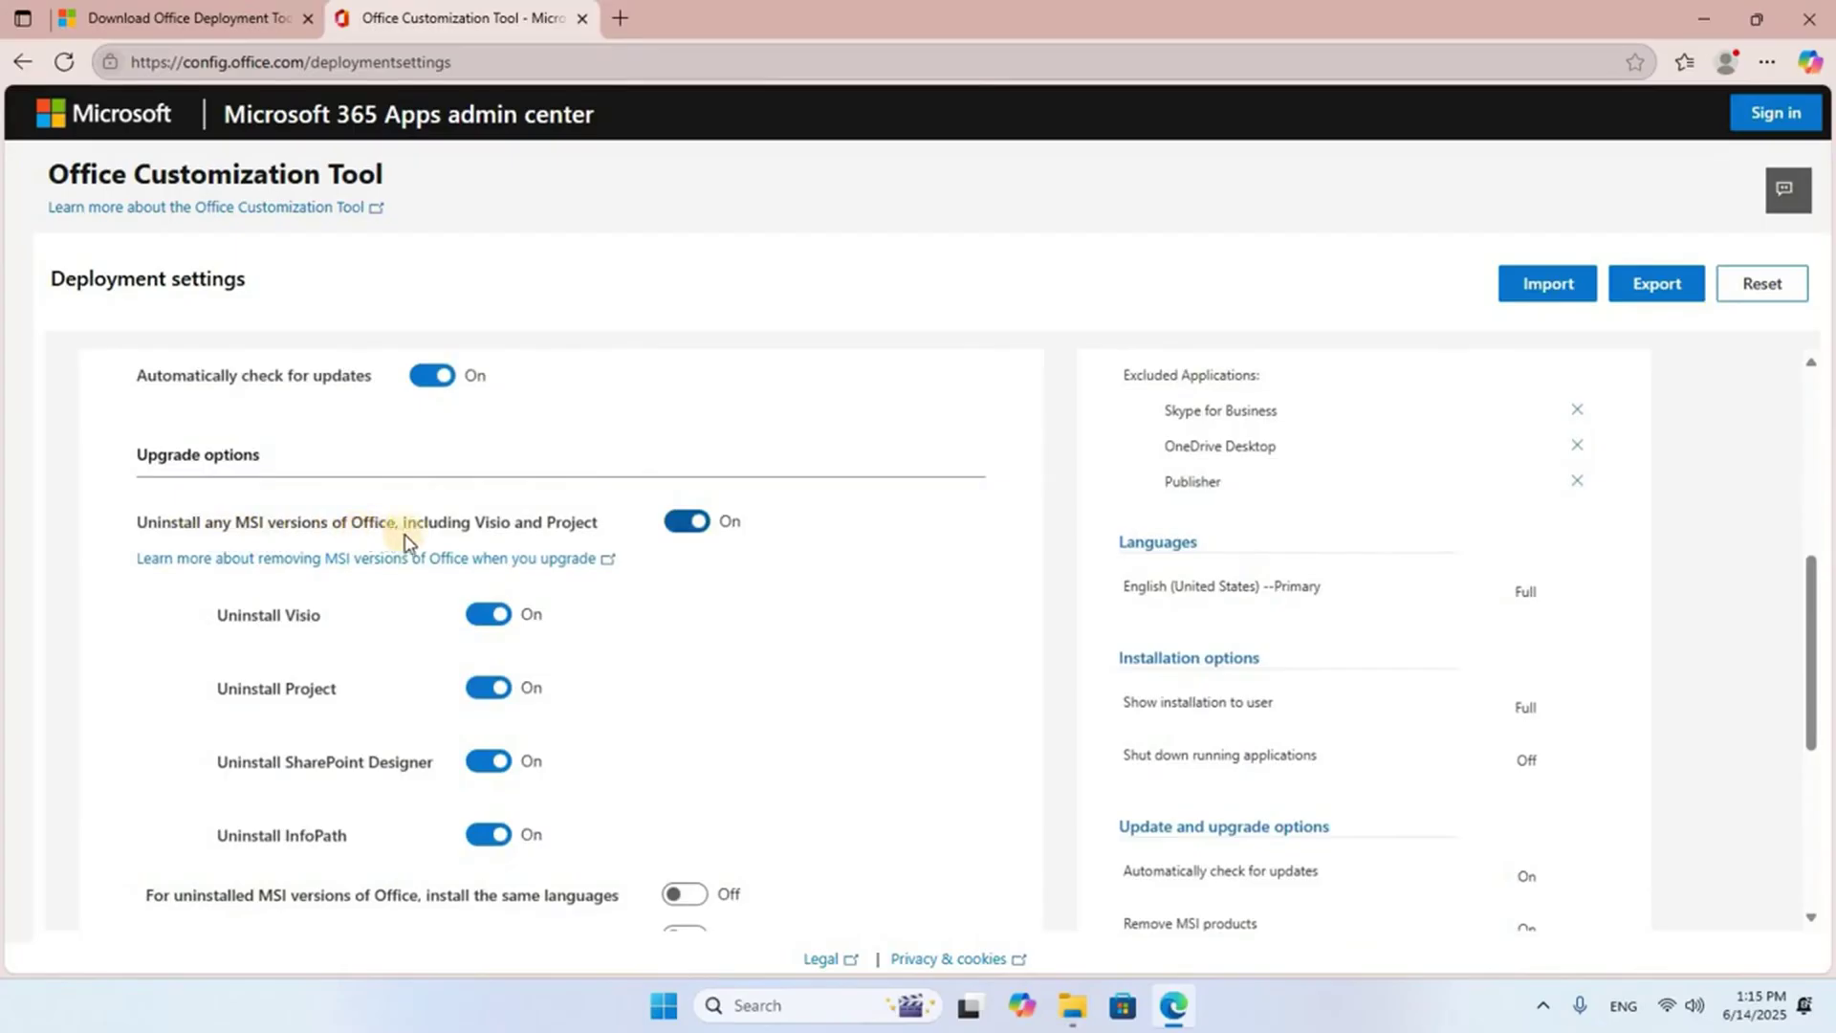
{"action": "left_click", "coordinate": [681, 523]}
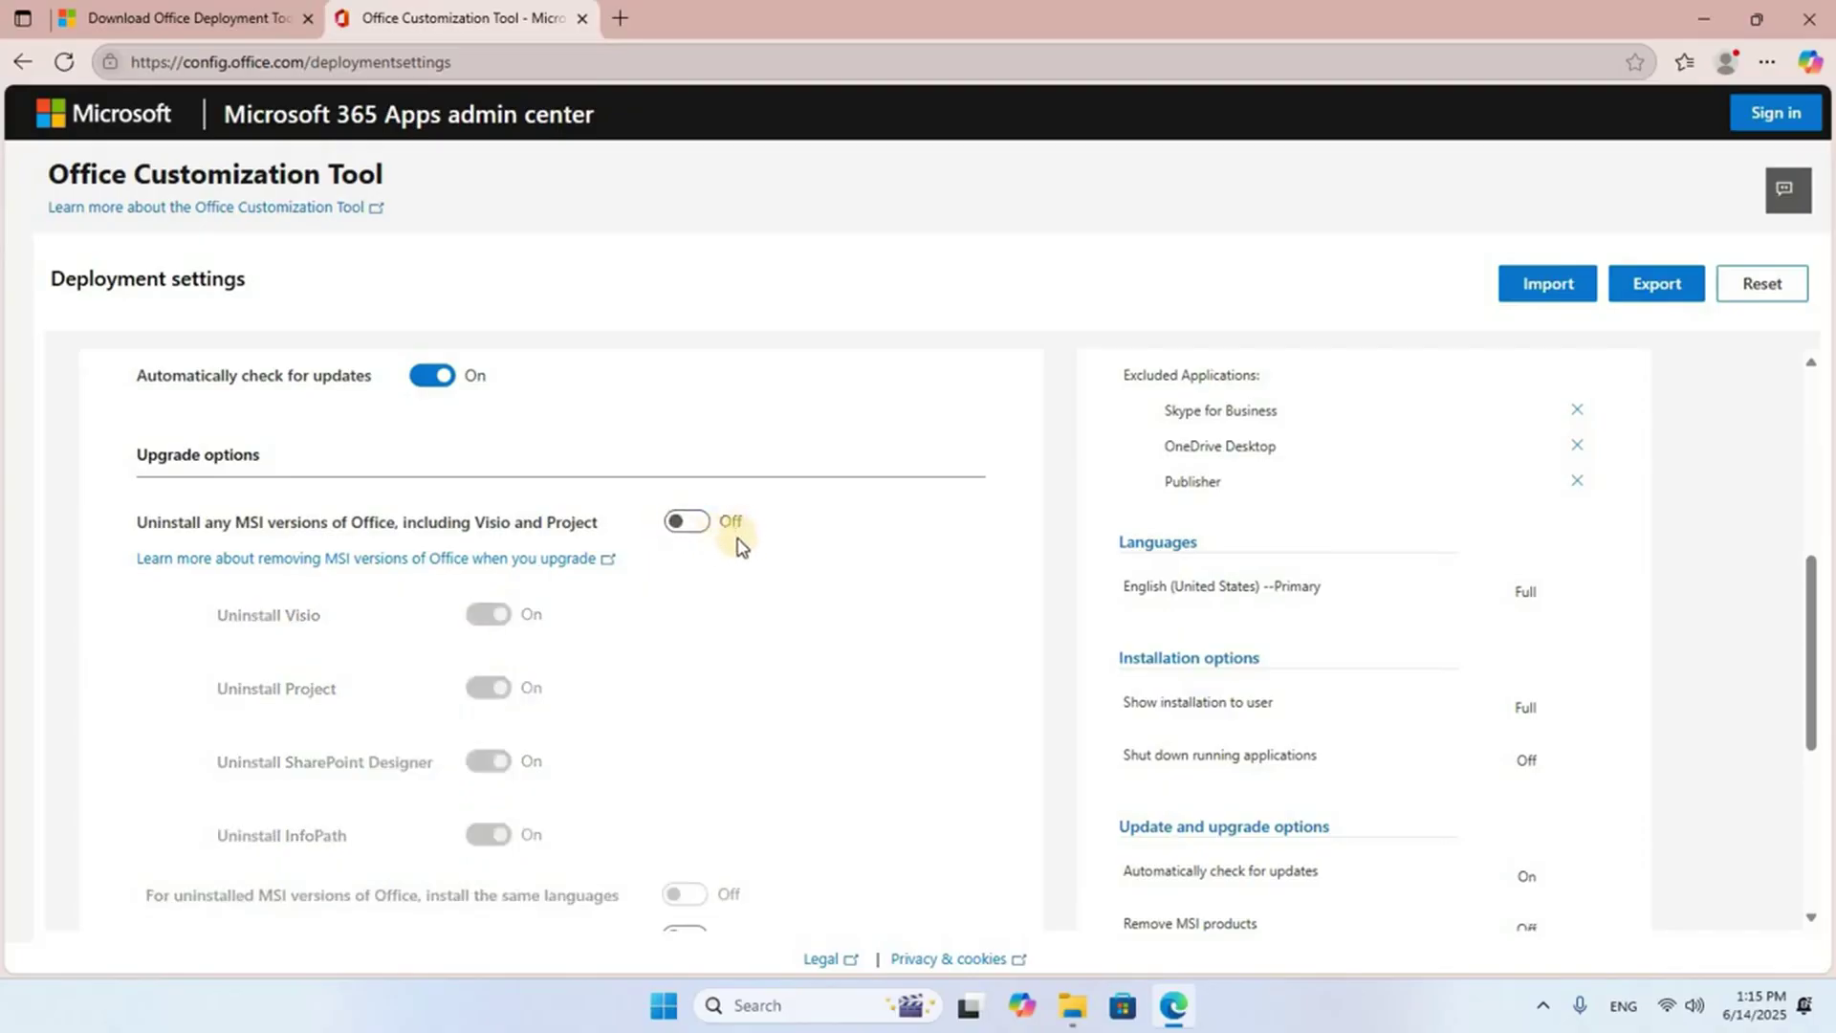
{"action": "scroll", "coordinate": [738, 541], "scroll_direction": "down", "scroll_amount": 4}
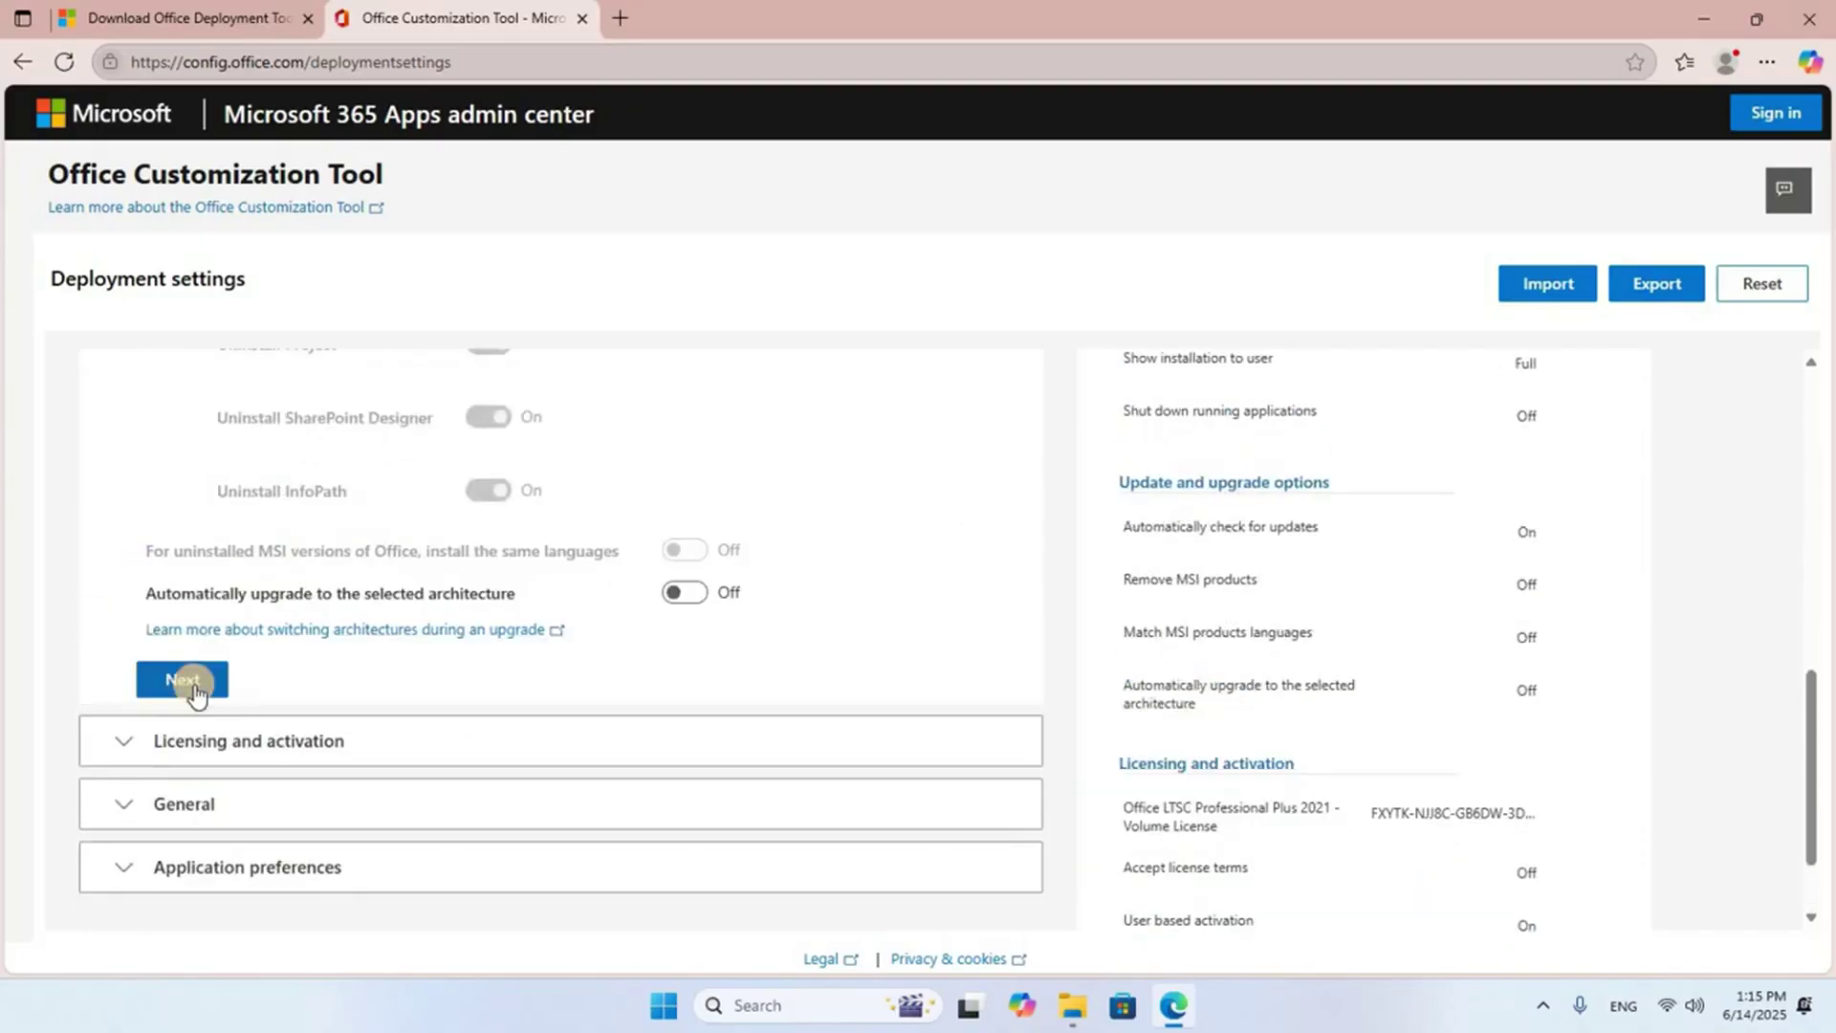
{"action": "left_click", "coordinate": [193, 684]}
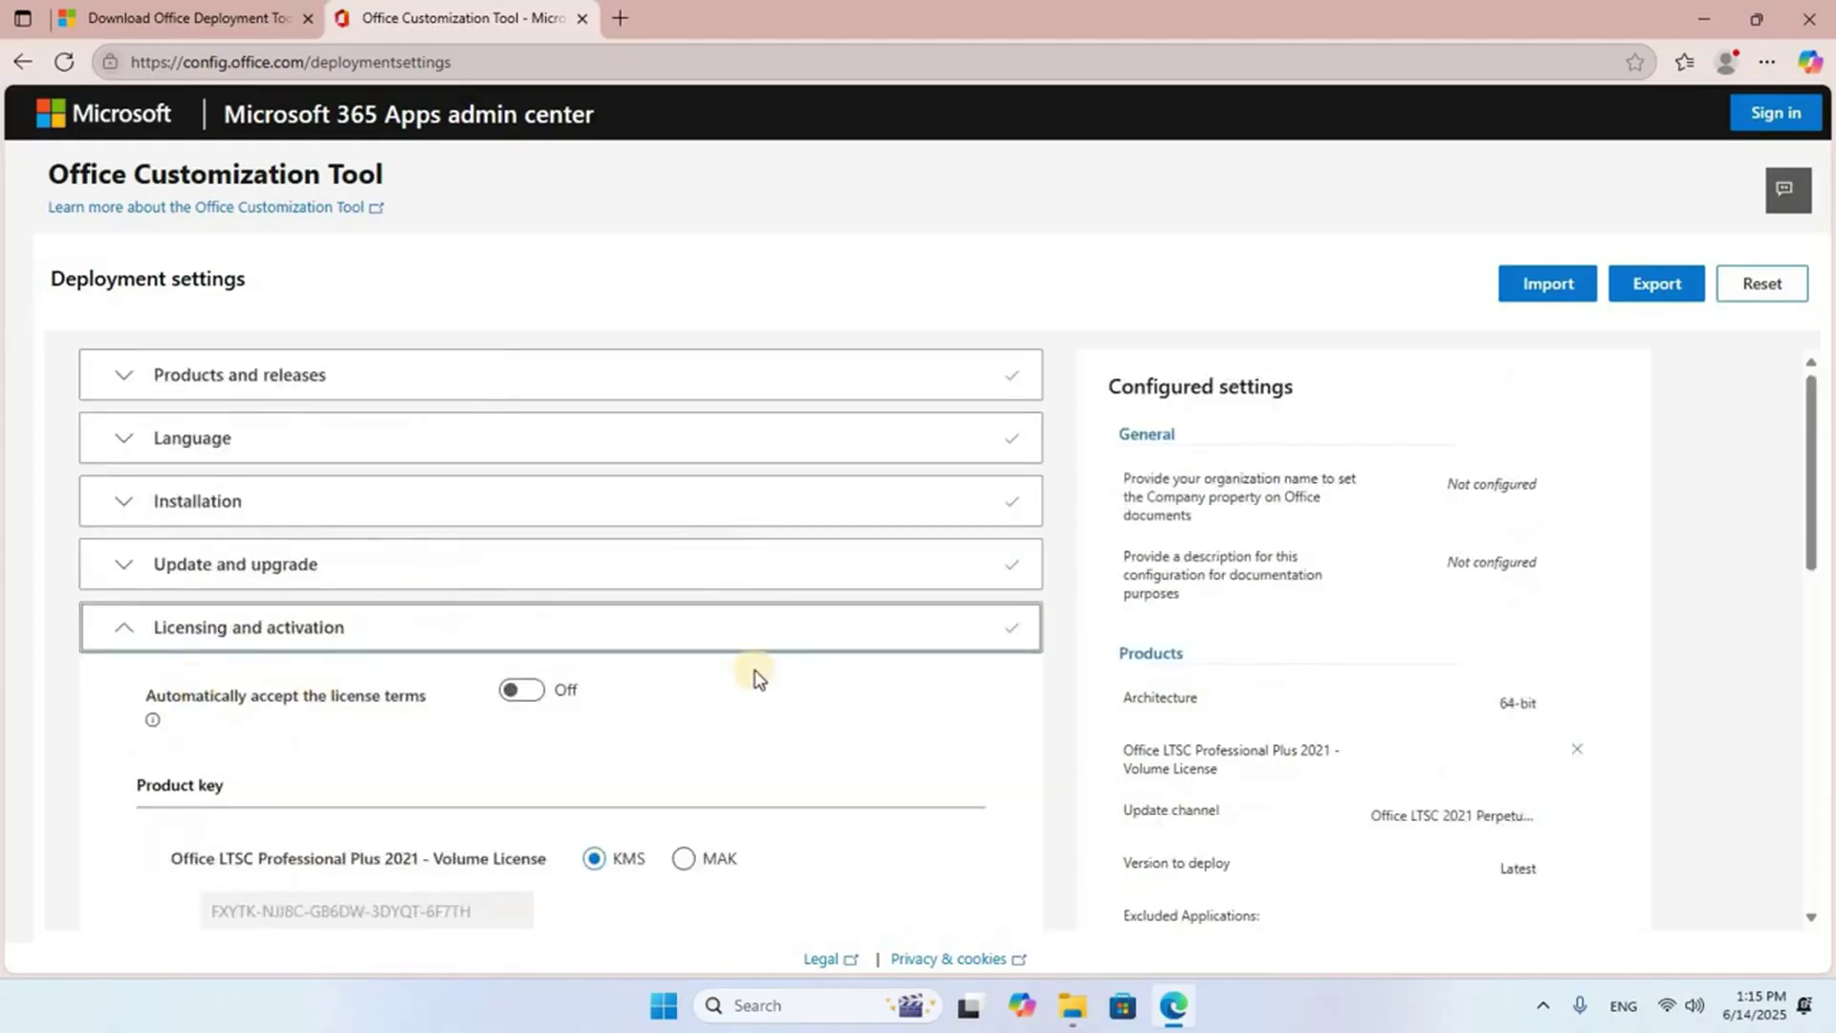
Step: Accept the default licensing, general and application preference settings and finish the deployment configuration
{"action": "scroll", "coordinate": [755, 677], "scroll_direction": "down", "scroll_amount": 5}
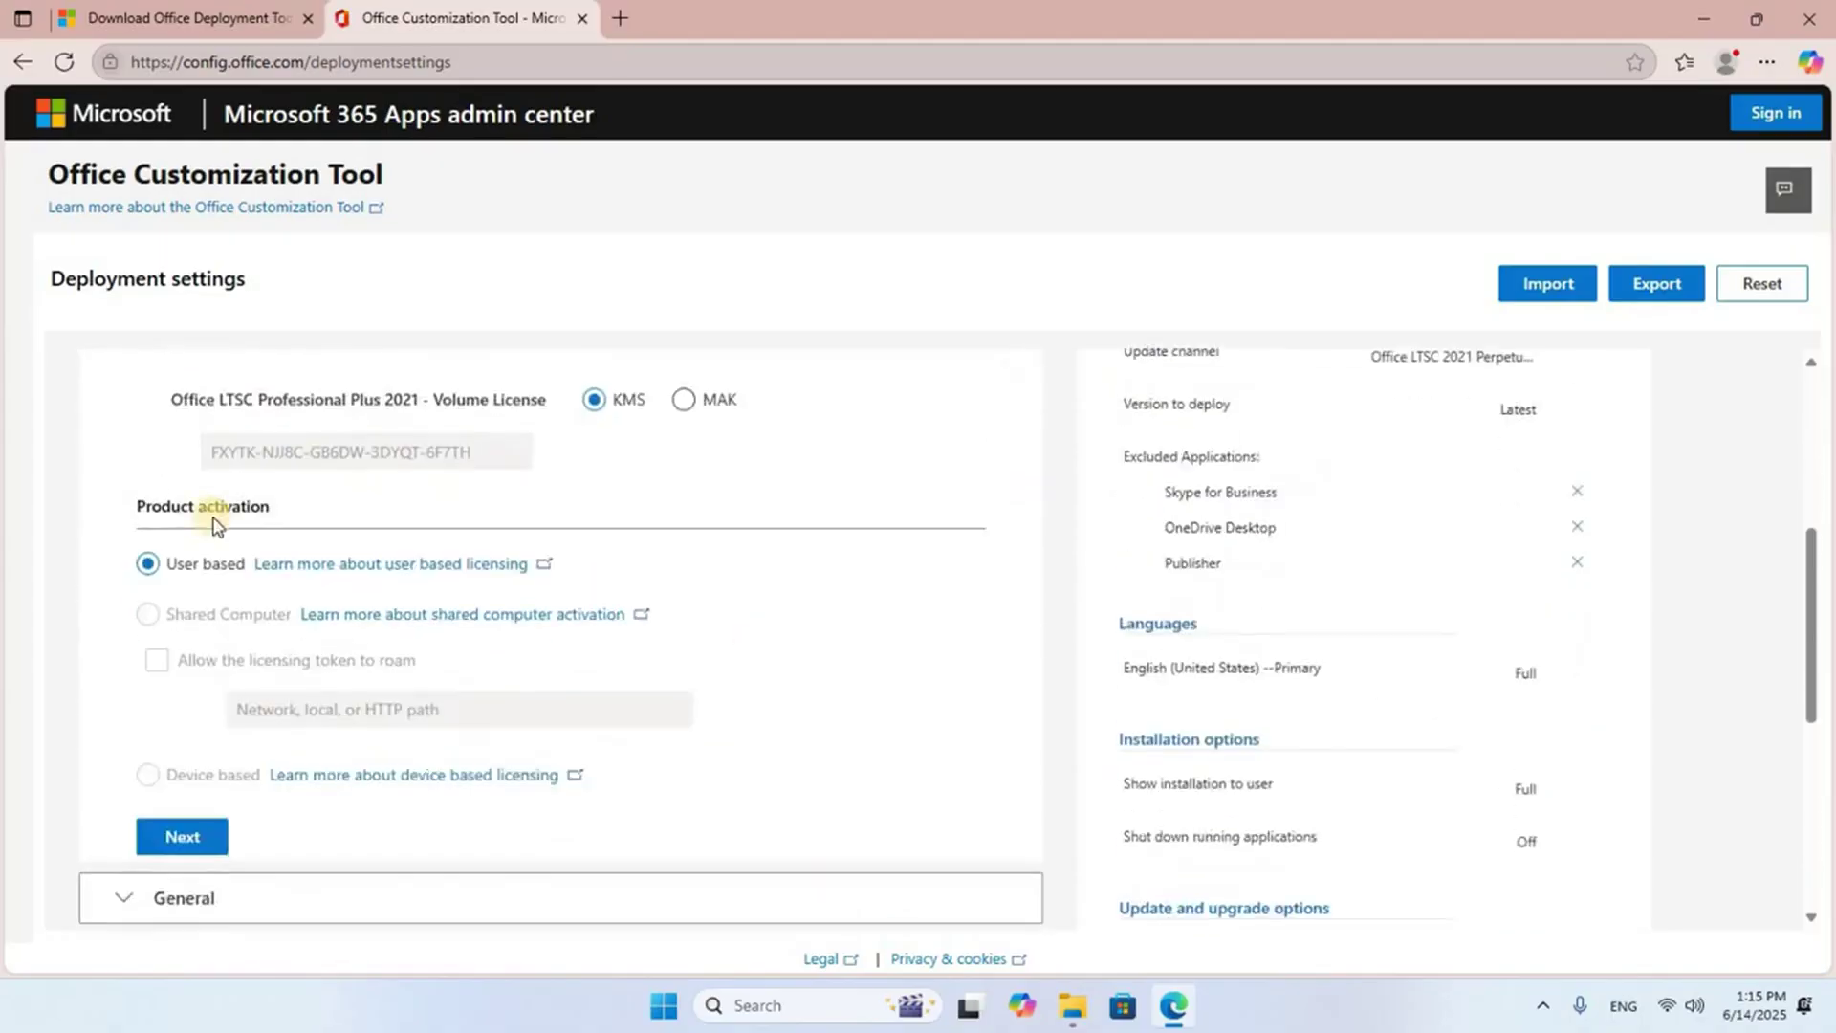
{"action": "left_click", "coordinate": [191, 842]}
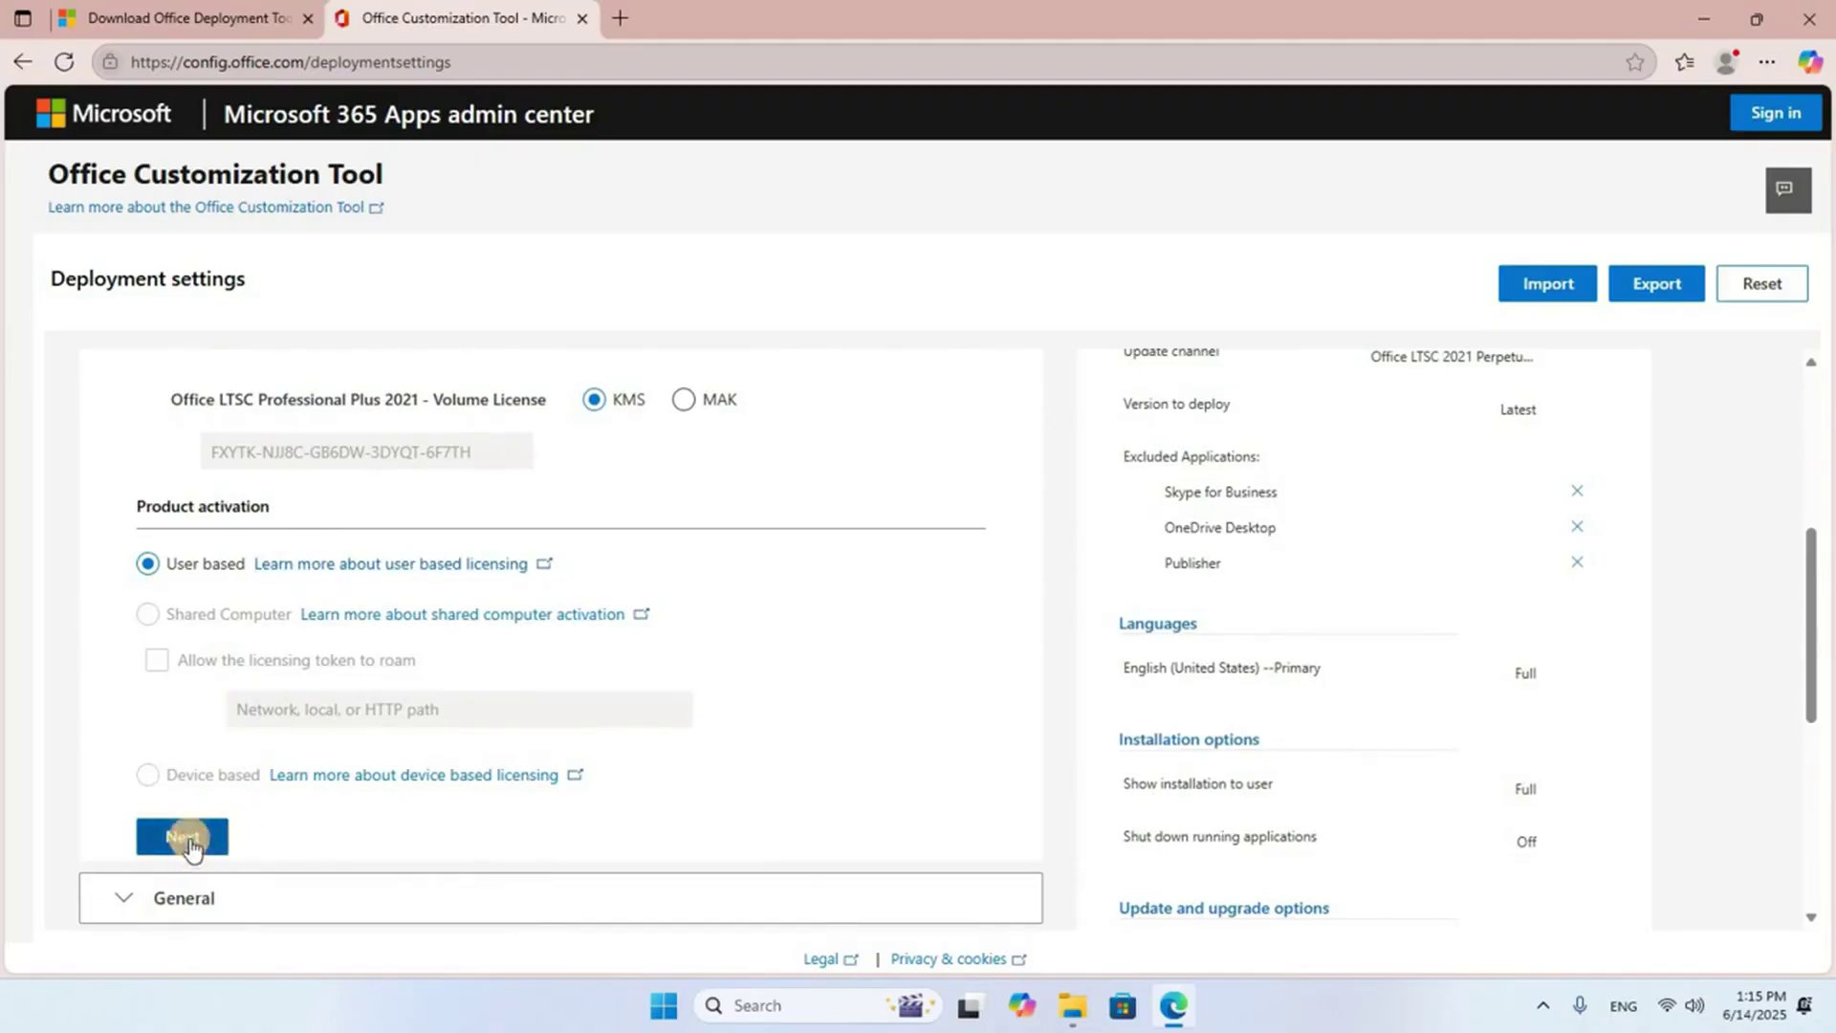
{"action": "scroll", "coordinate": [799, 705], "scroll_direction": "down", "scroll_amount": 5}
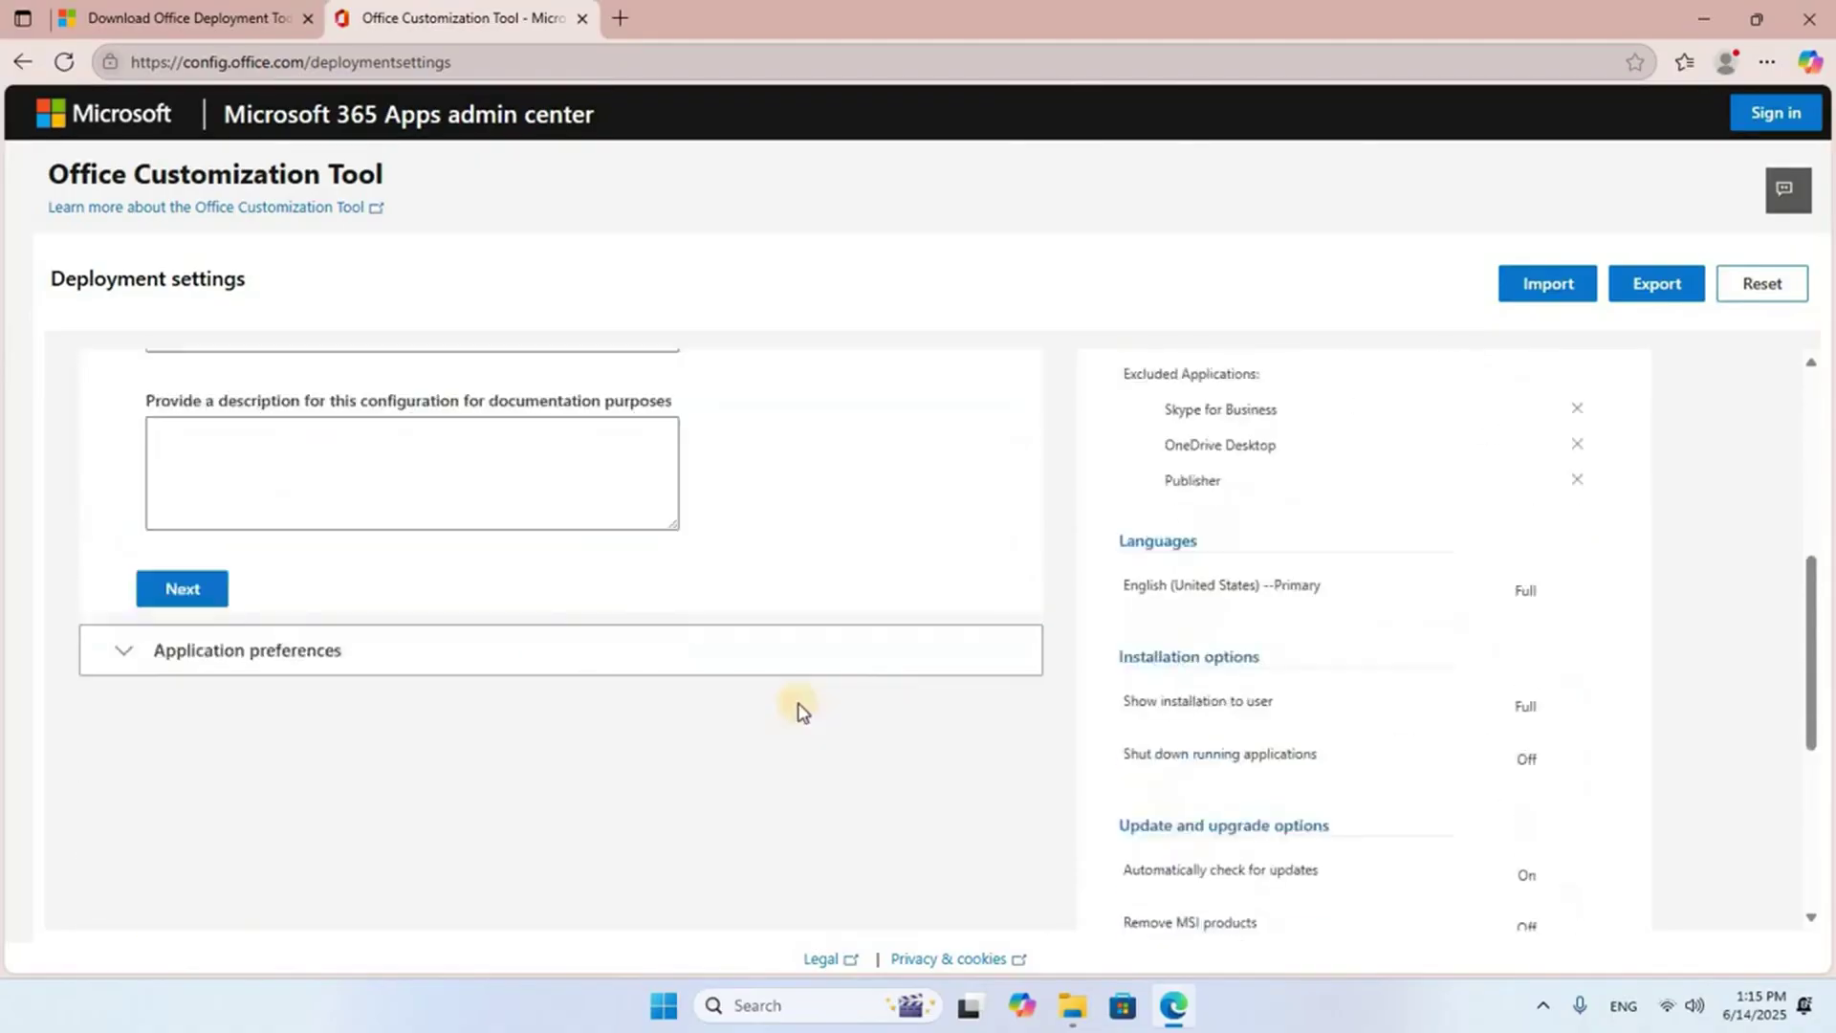
{"action": "scroll", "coordinate": [799, 705], "scroll_direction": "up", "scroll_amount": 2}
{"action": "left_click", "coordinate": [182, 854]}
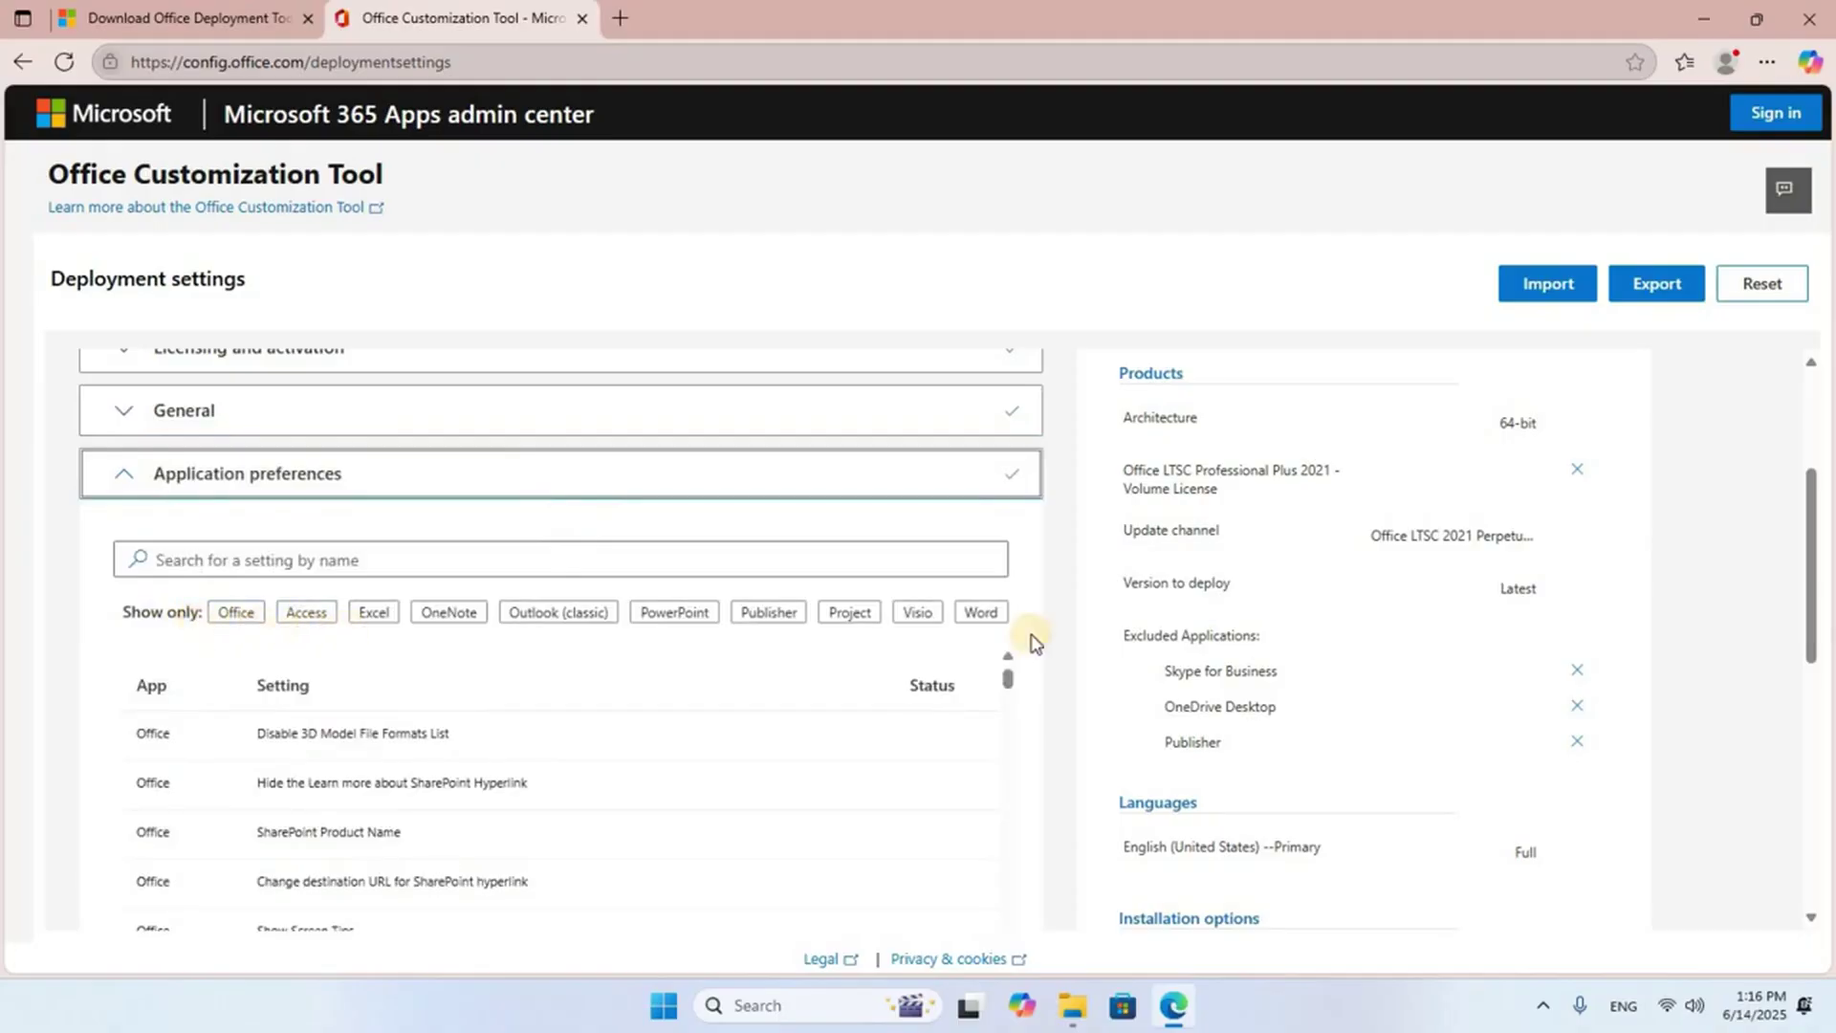
{"action": "scroll", "coordinate": [1032, 641], "scroll_direction": "down", "scroll_amount": 10}
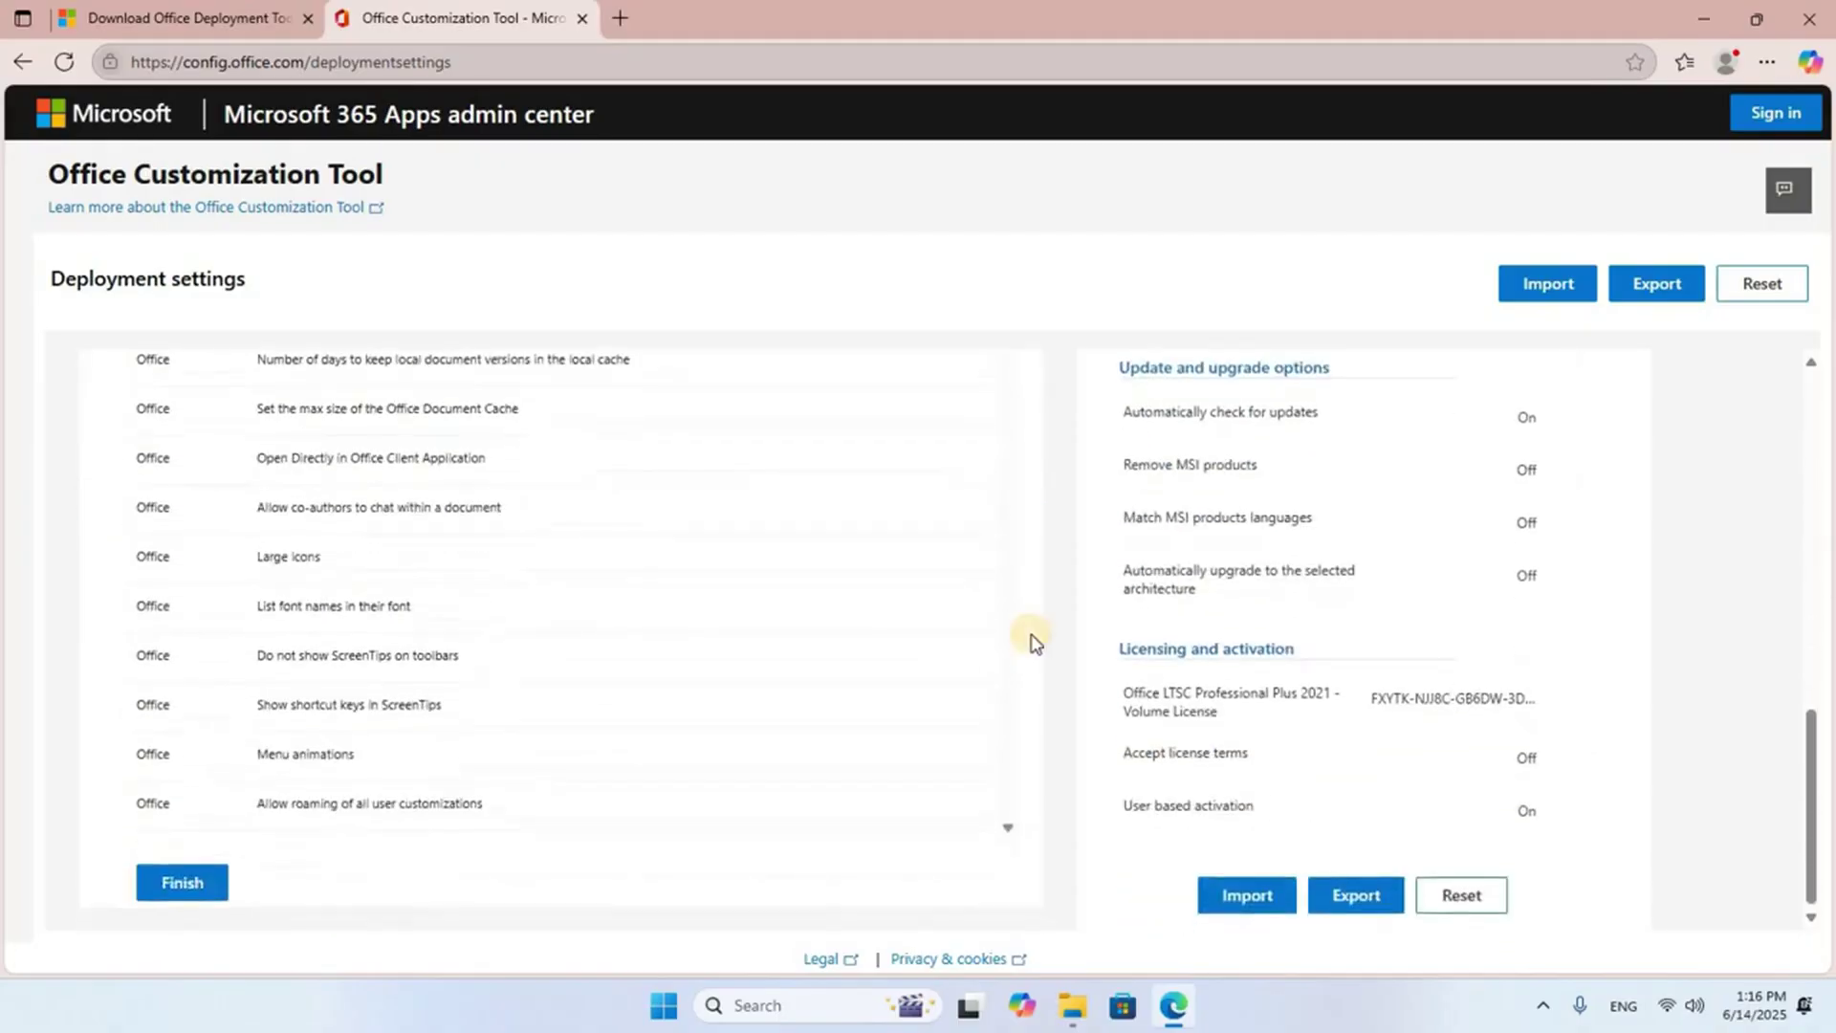
{"action": "left_click", "coordinate": [196, 885]}
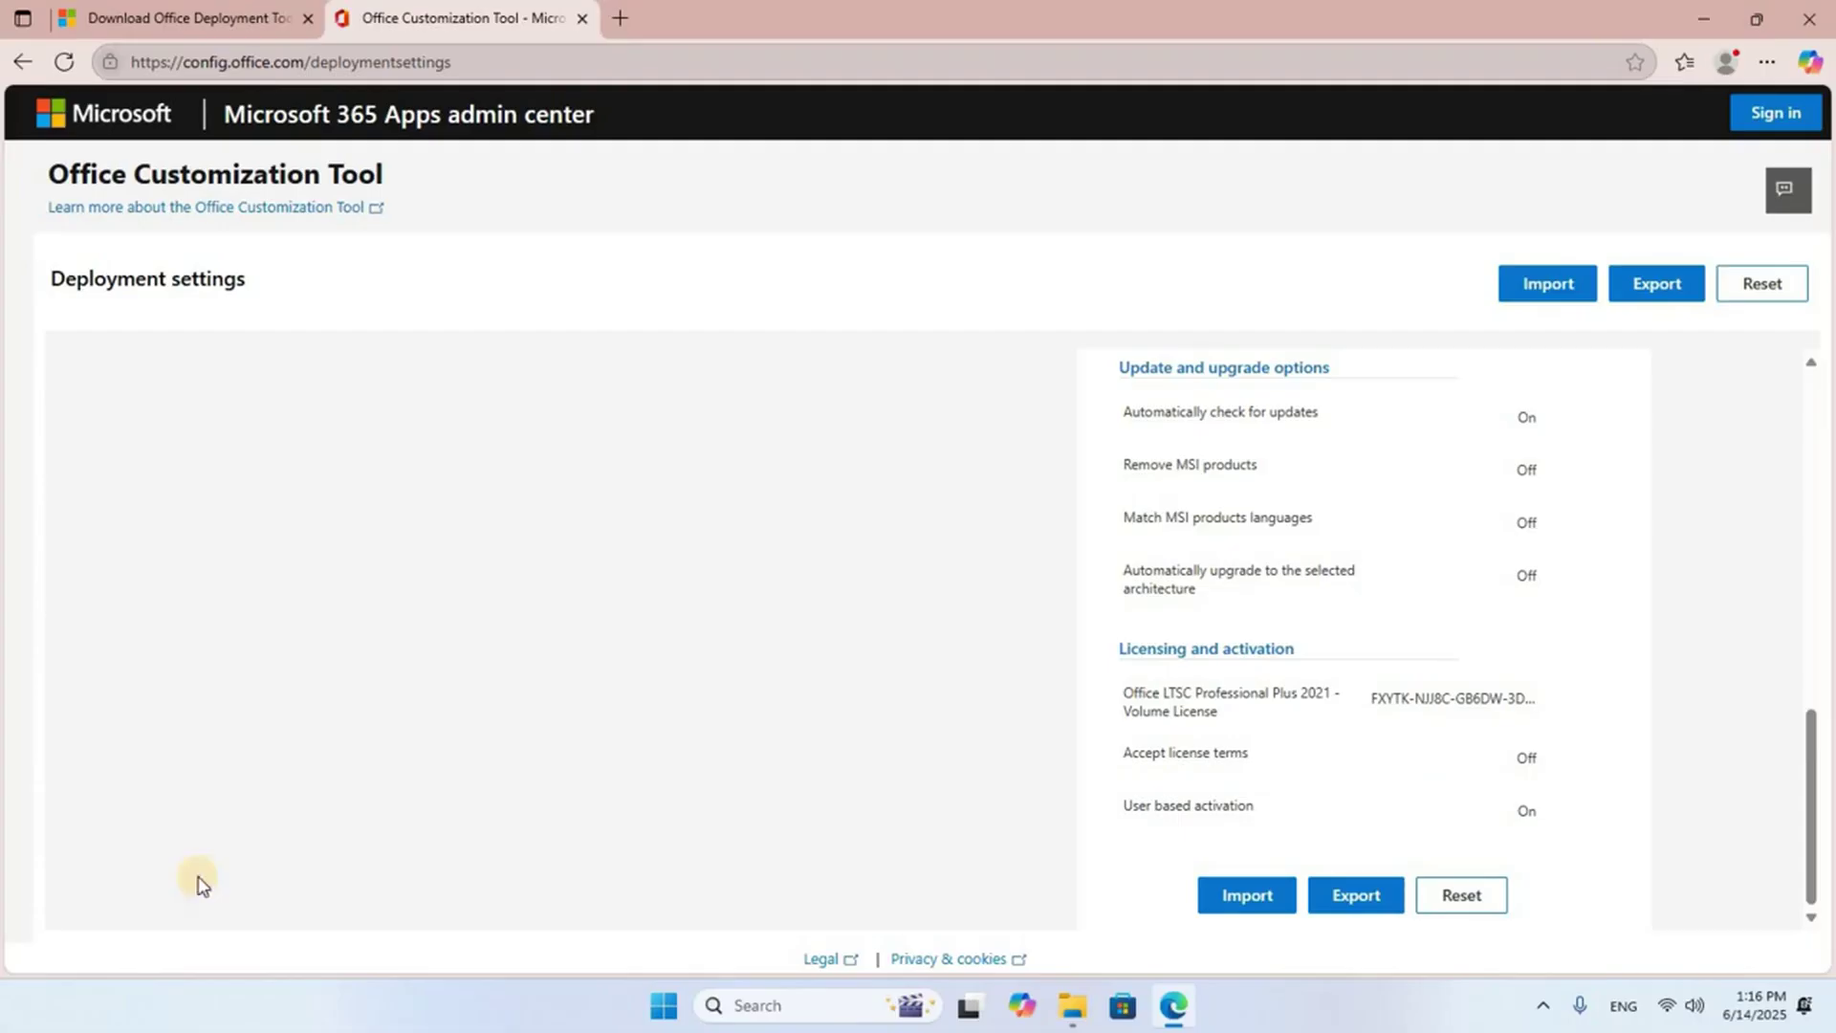
Step: Start exporting the configuration with Office Open XML formats as the default file format
{"action": "left_click", "coordinate": [1664, 287]}
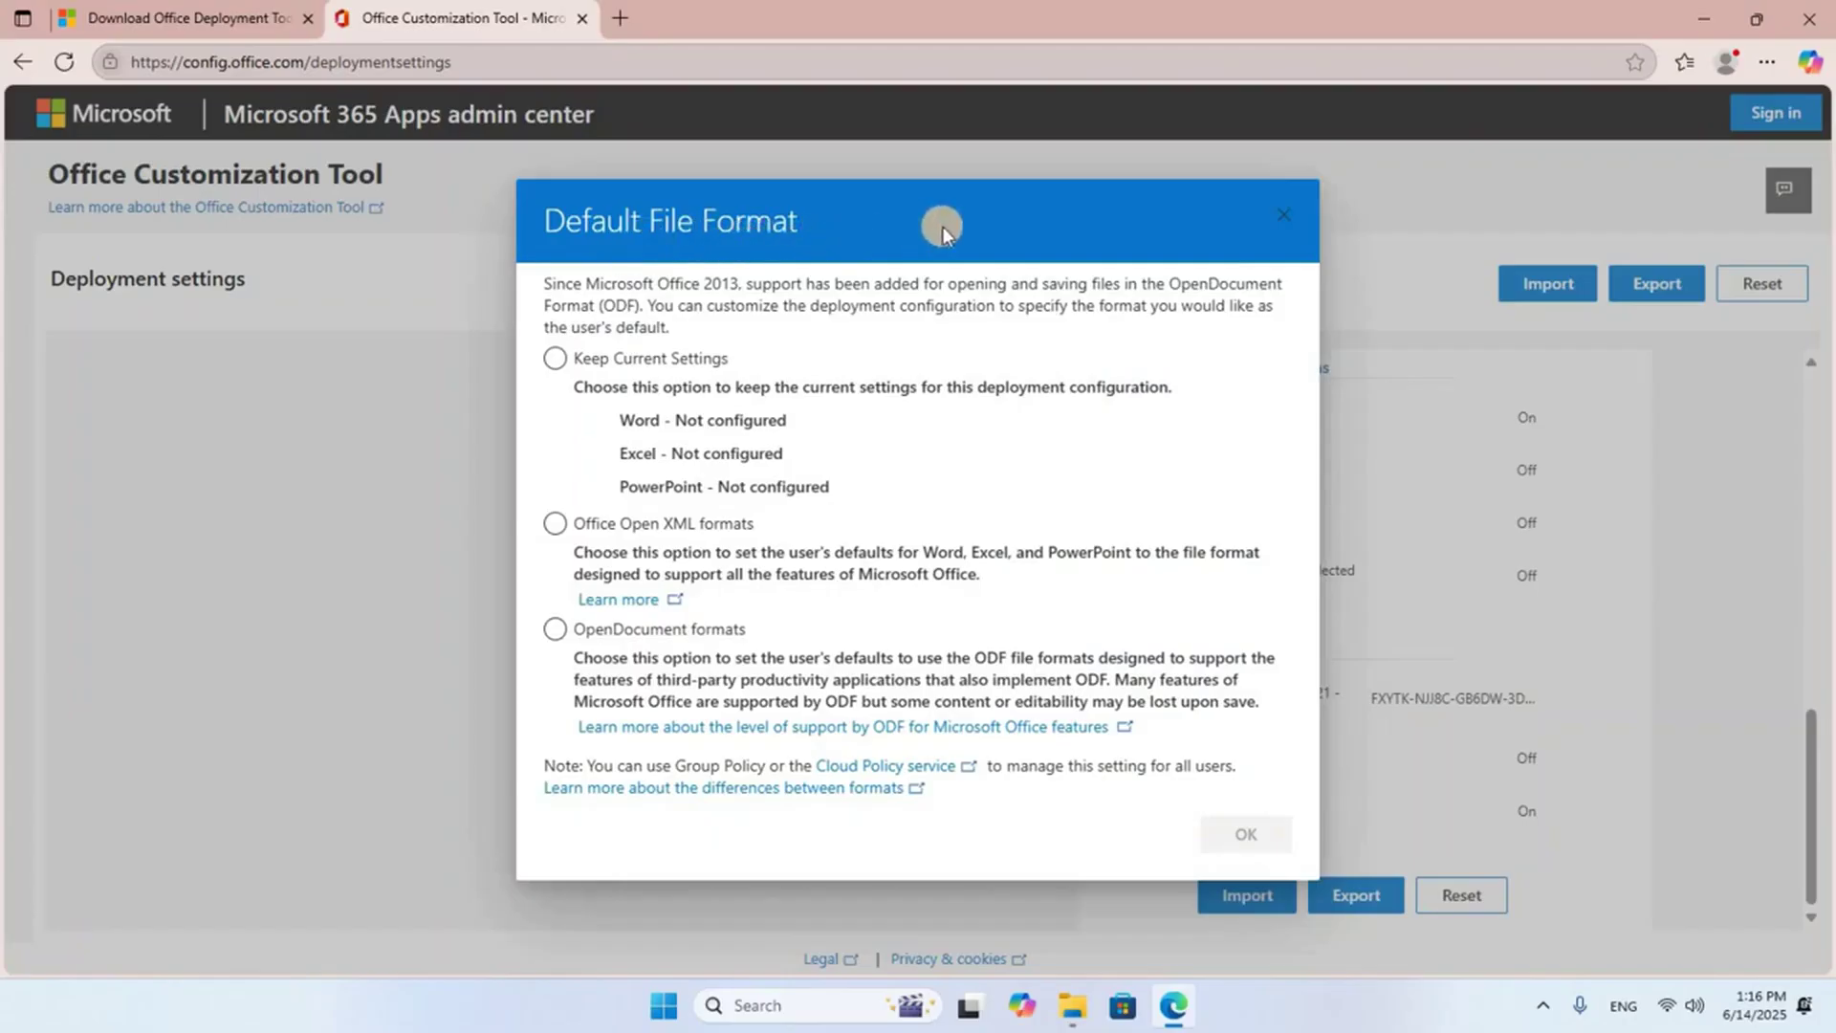
{"action": "left_click", "coordinate": [588, 524]}
{"action": "left_click", "coordinate": [556, 525]}
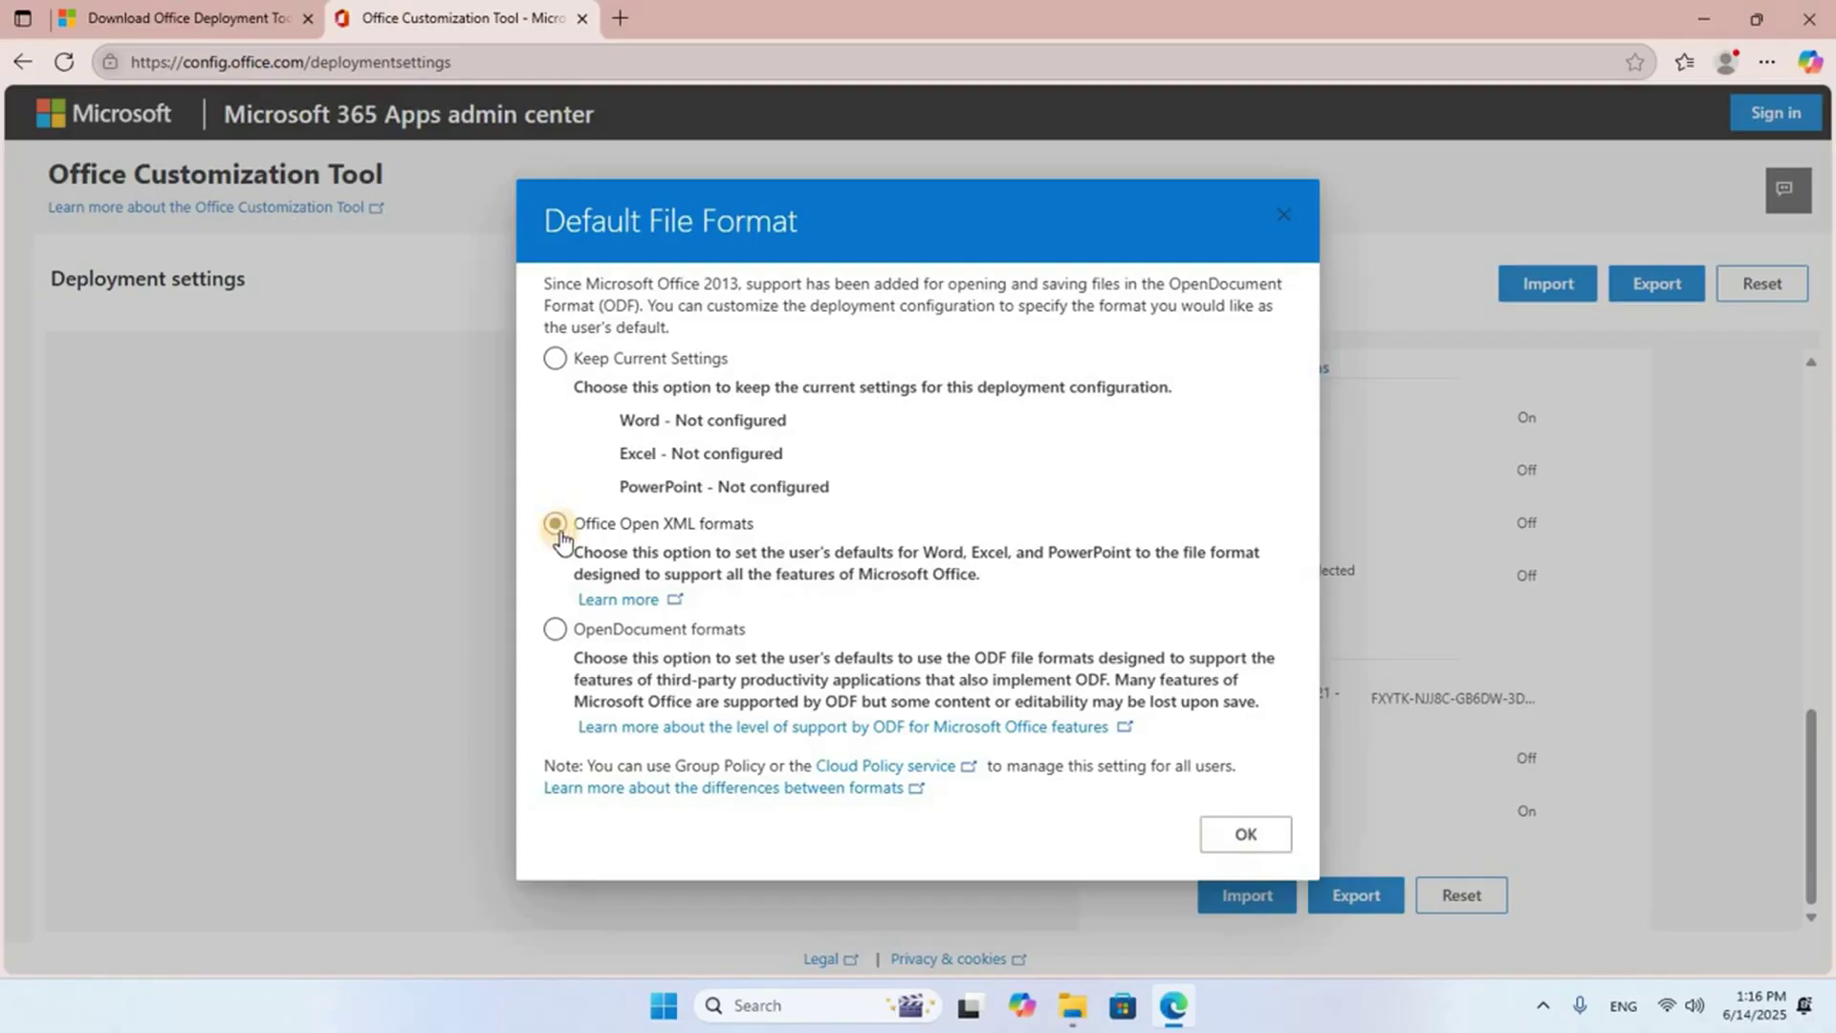
{"action": "left_click", "coordinate": [1247, 834]}
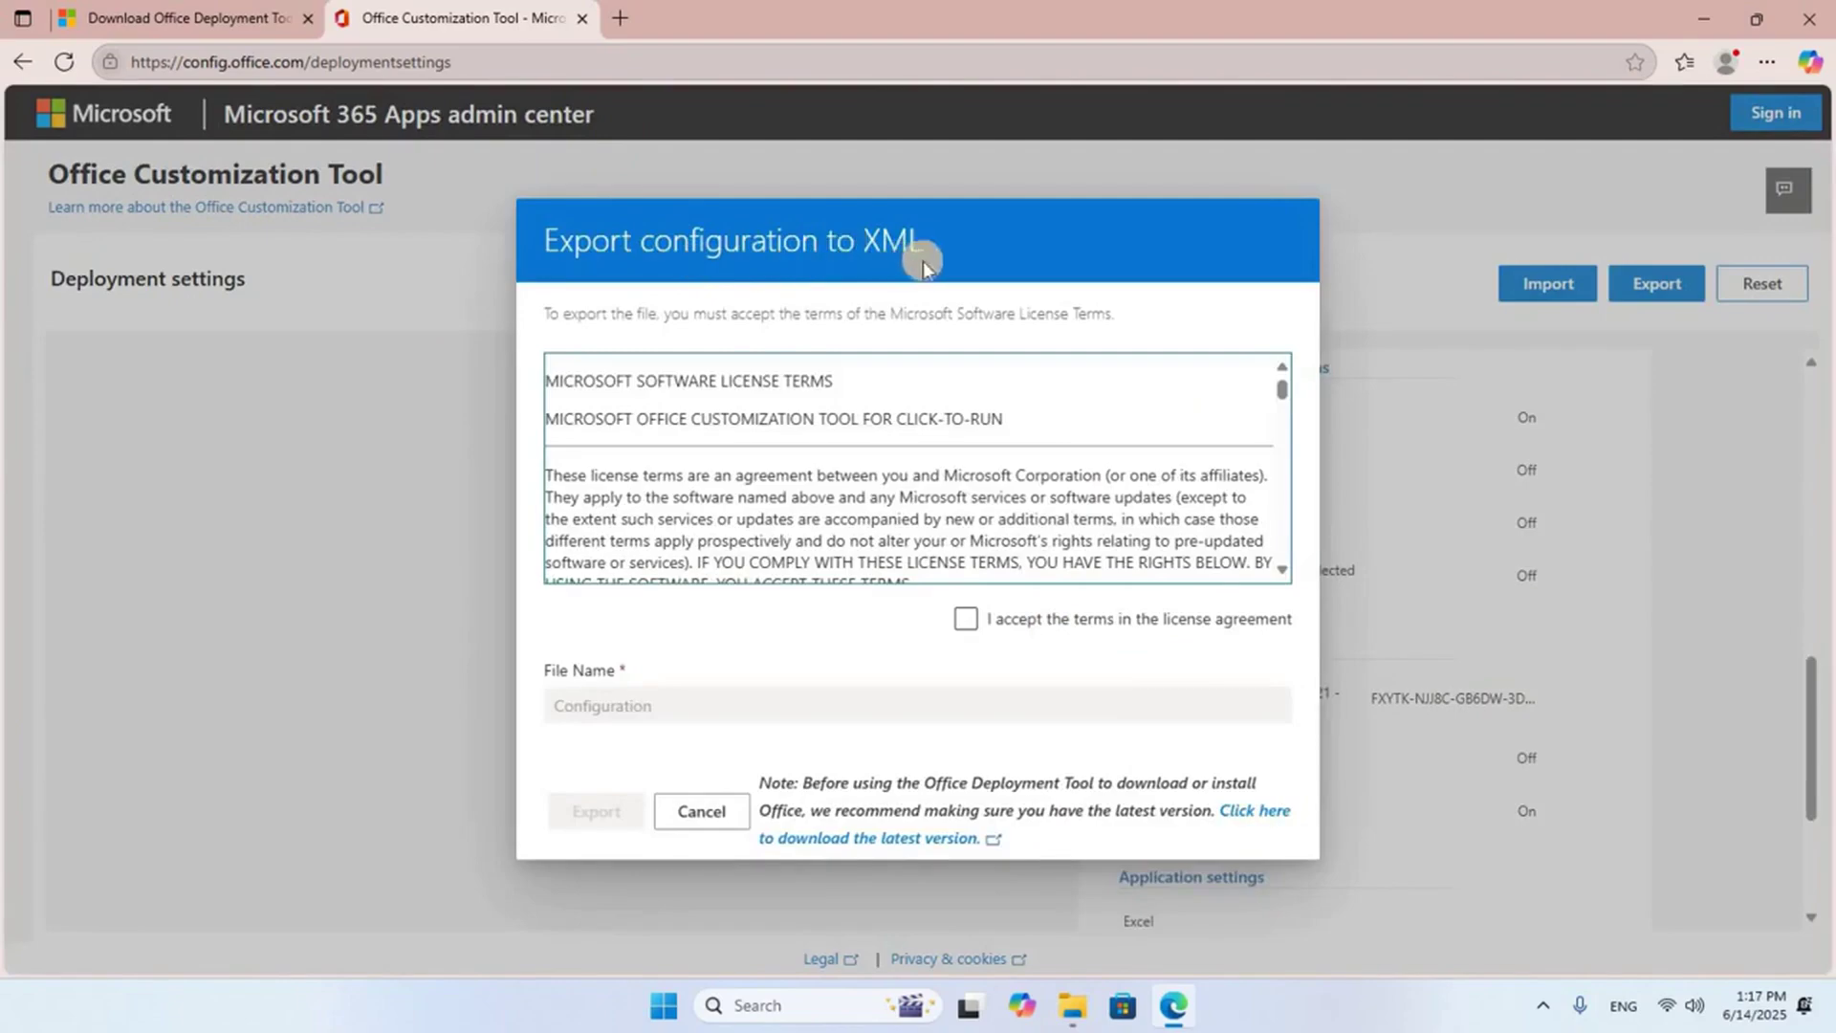
Step: Accept the license agreement terms and export the XML file under the name Configuration
{"action": "left_click", "coordinate": [967, 622]}
{"action": "left_click", "coordinate": [966, 621]}
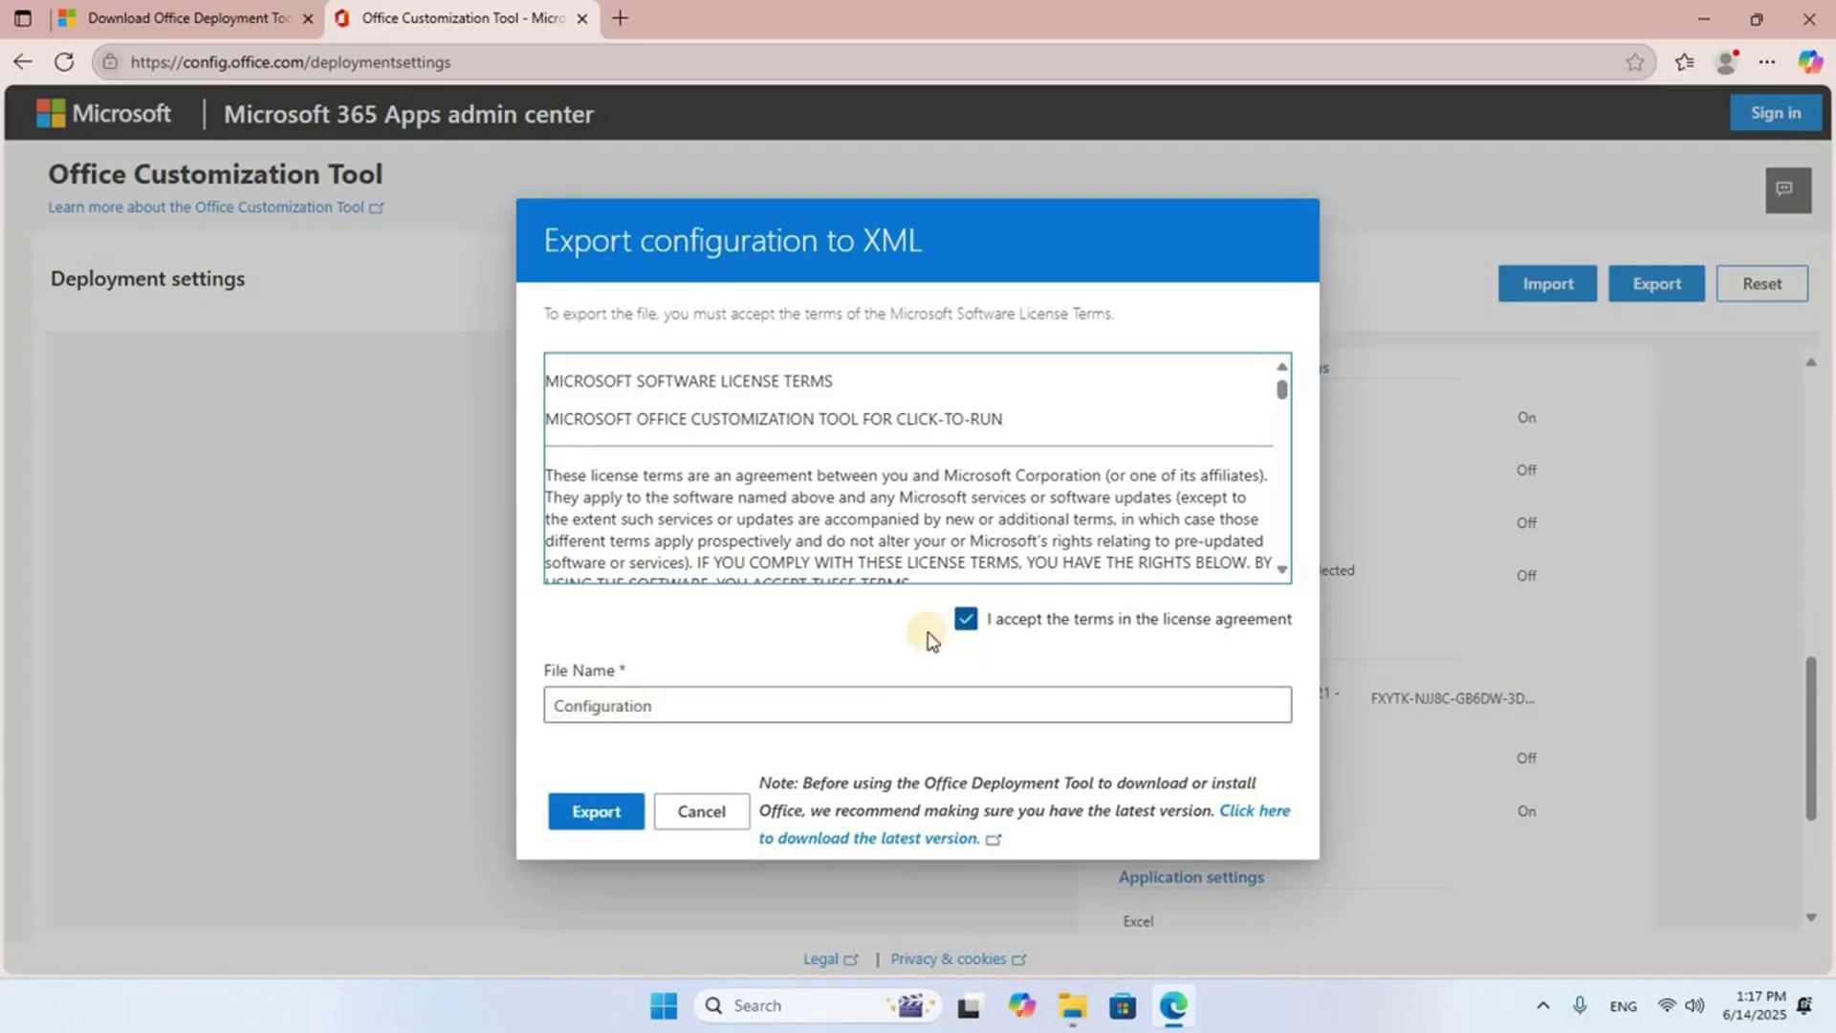
{"action": "left_click", "coordinate": [699, 707]}
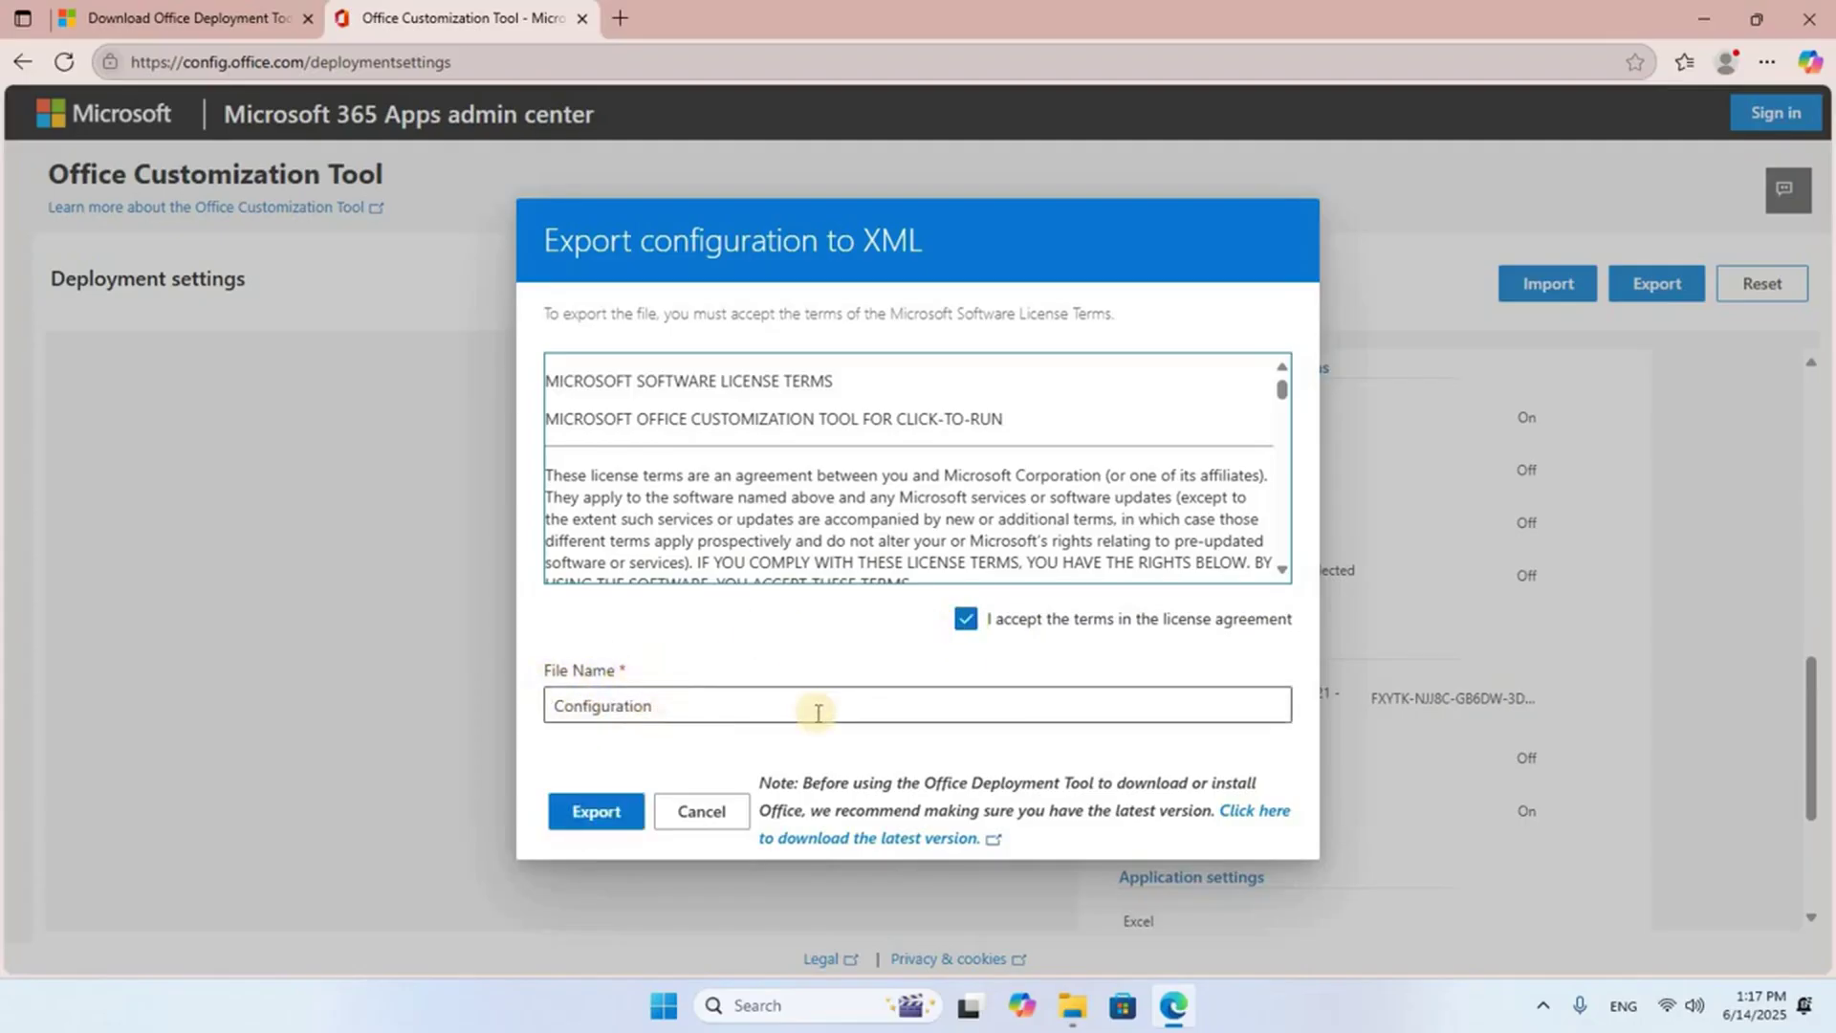
{"action": "left_click", "coordinate": [598, 815]}
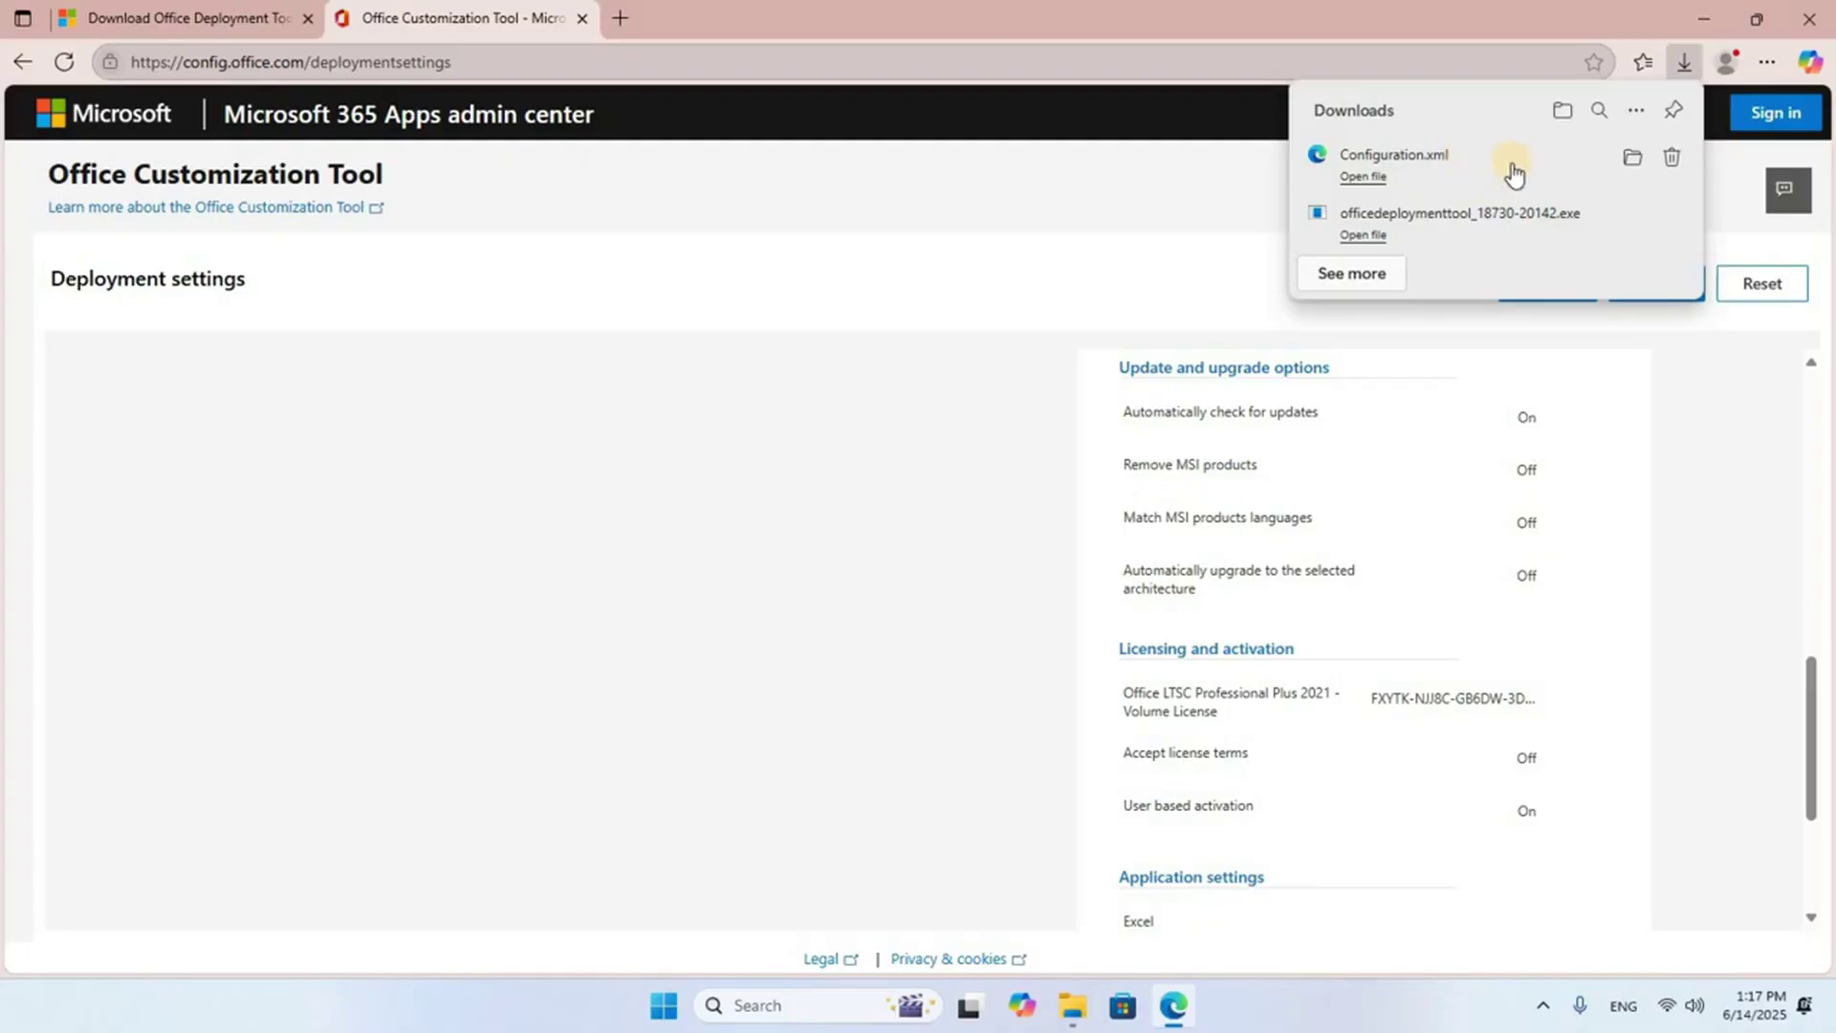
Step: Close the browser, switch to File Explorer and create a folder named office 2021 in Downloads
{"action": "left_click", "coordinate": [1827, 32]}
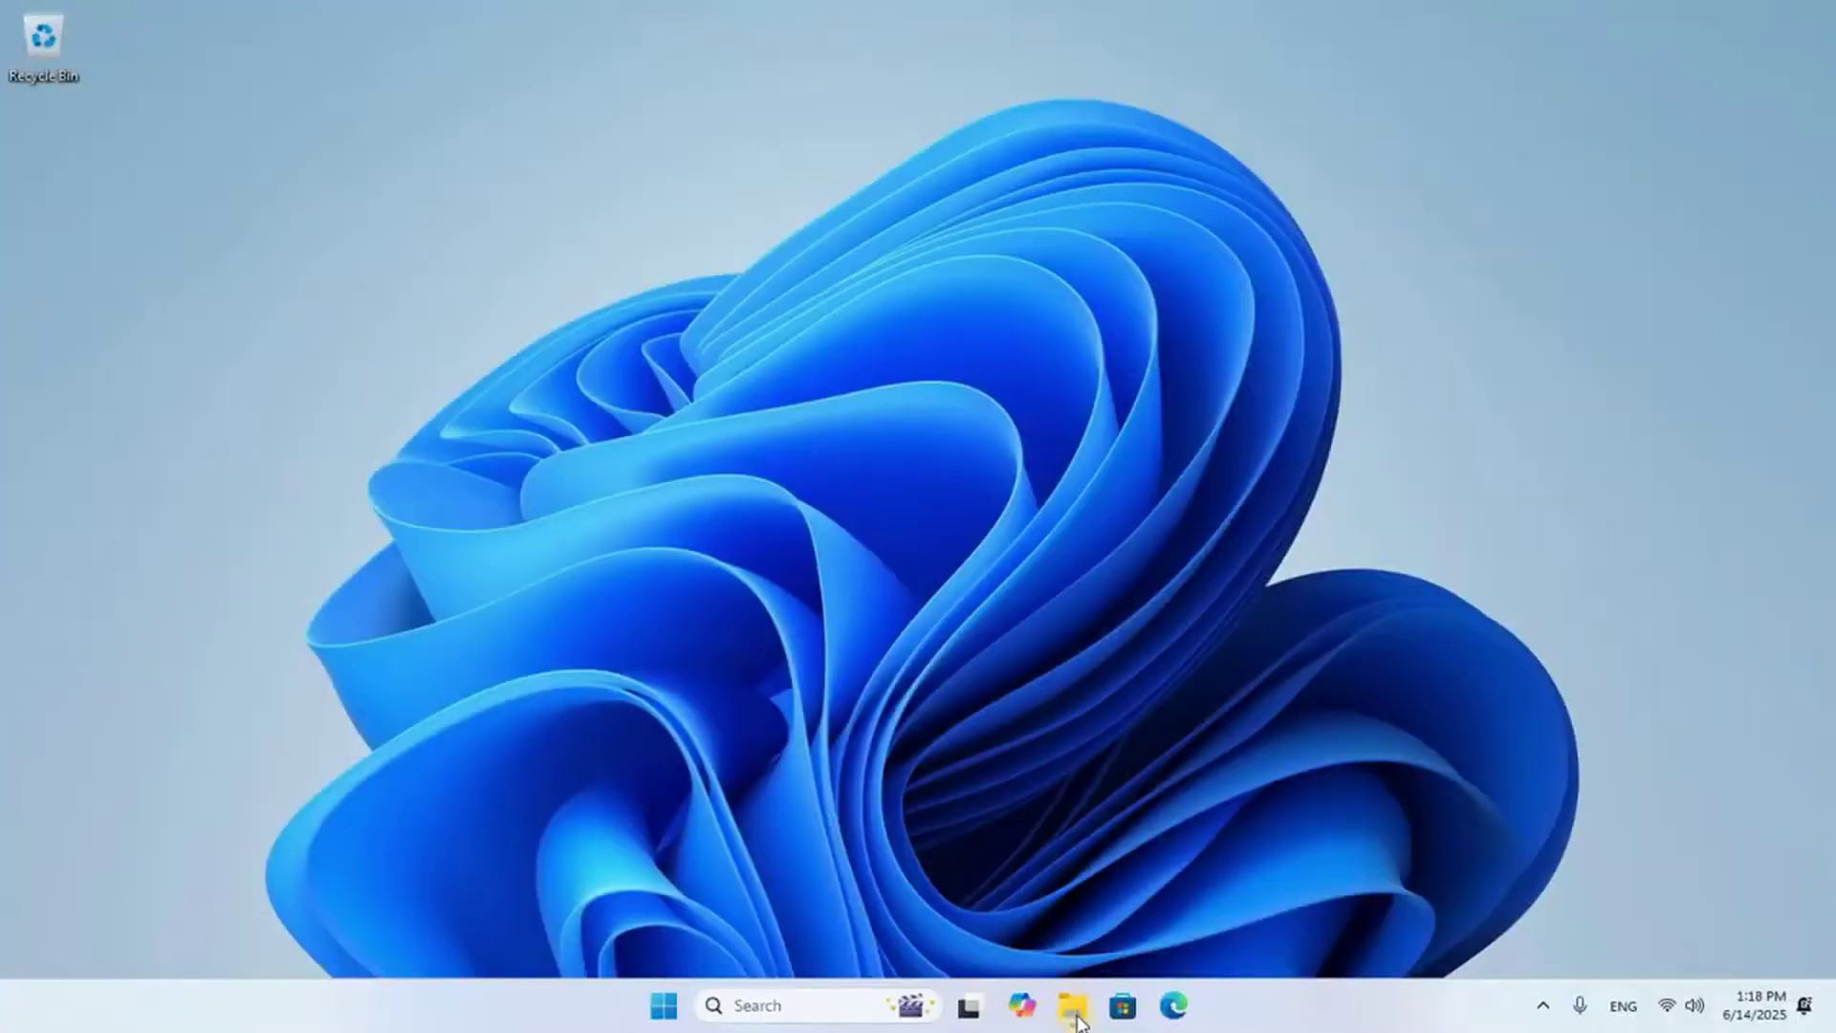
{"action": "left_click", "coordinate": [1075, 1013]}
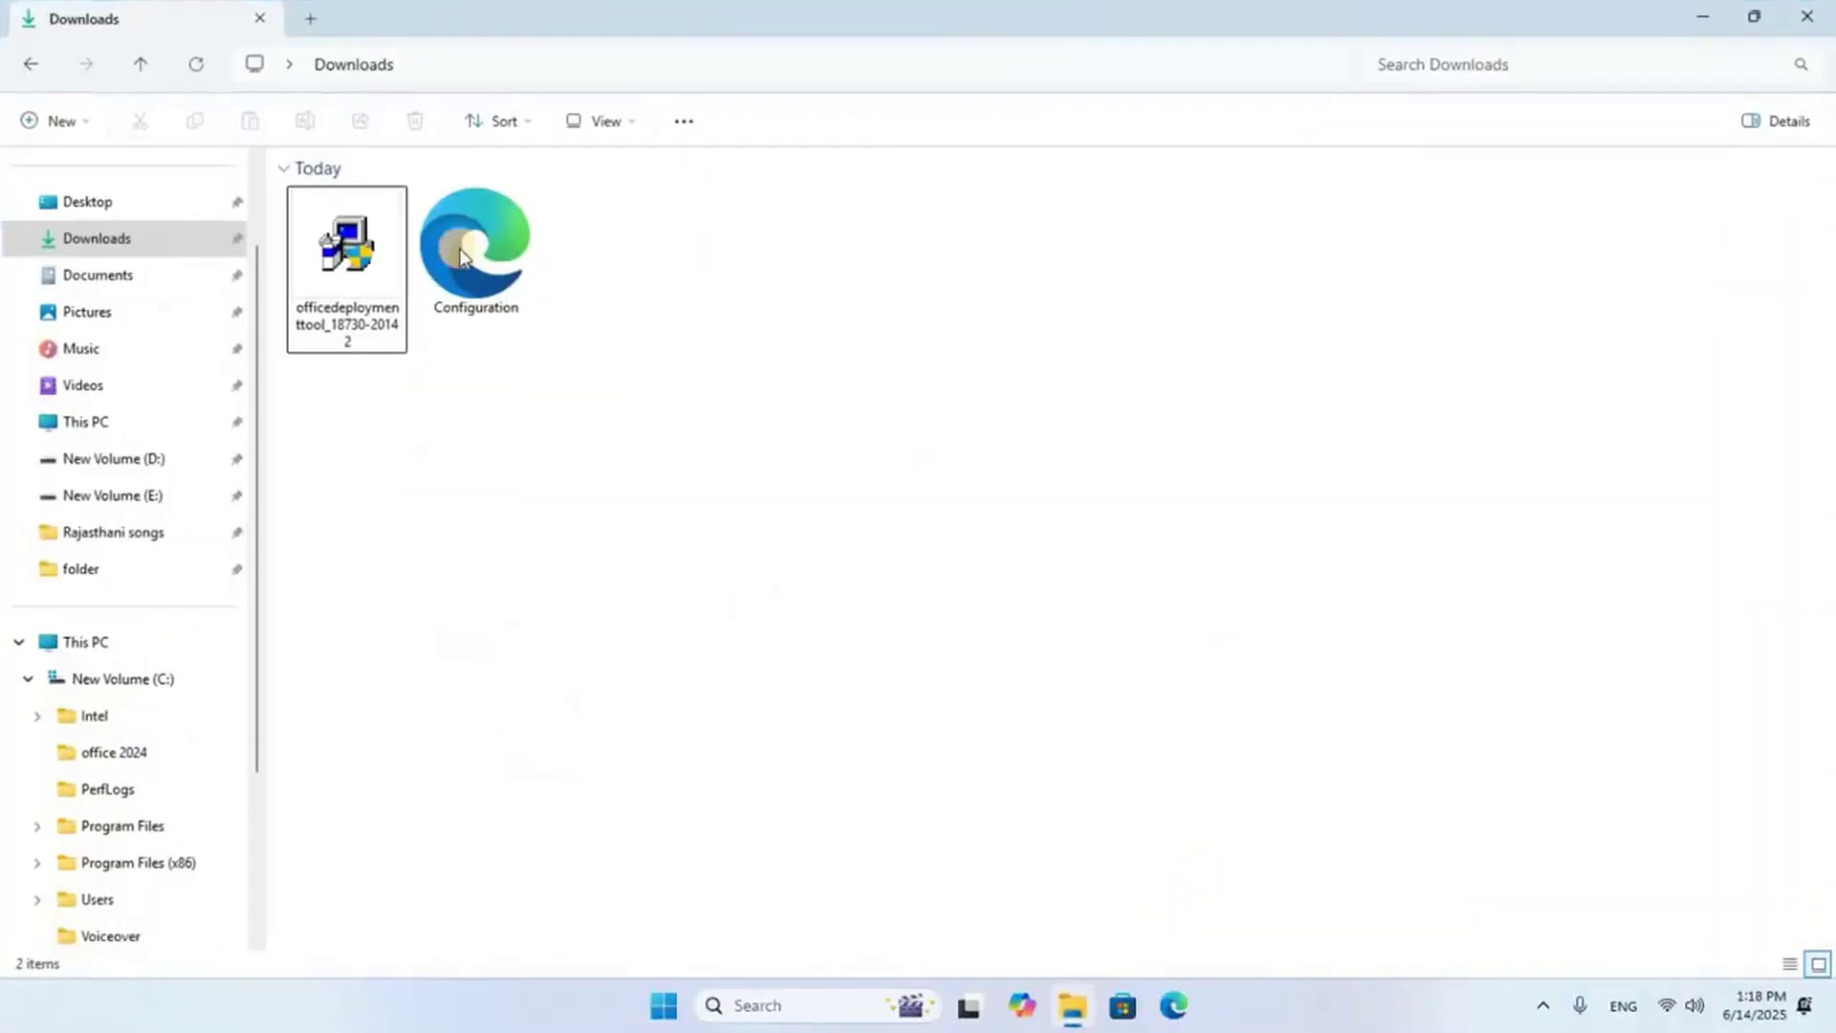
{"action": "left_click", "coordinate": [129, 246]}
{"action": "right_click", "coordinate": [754, 376]}
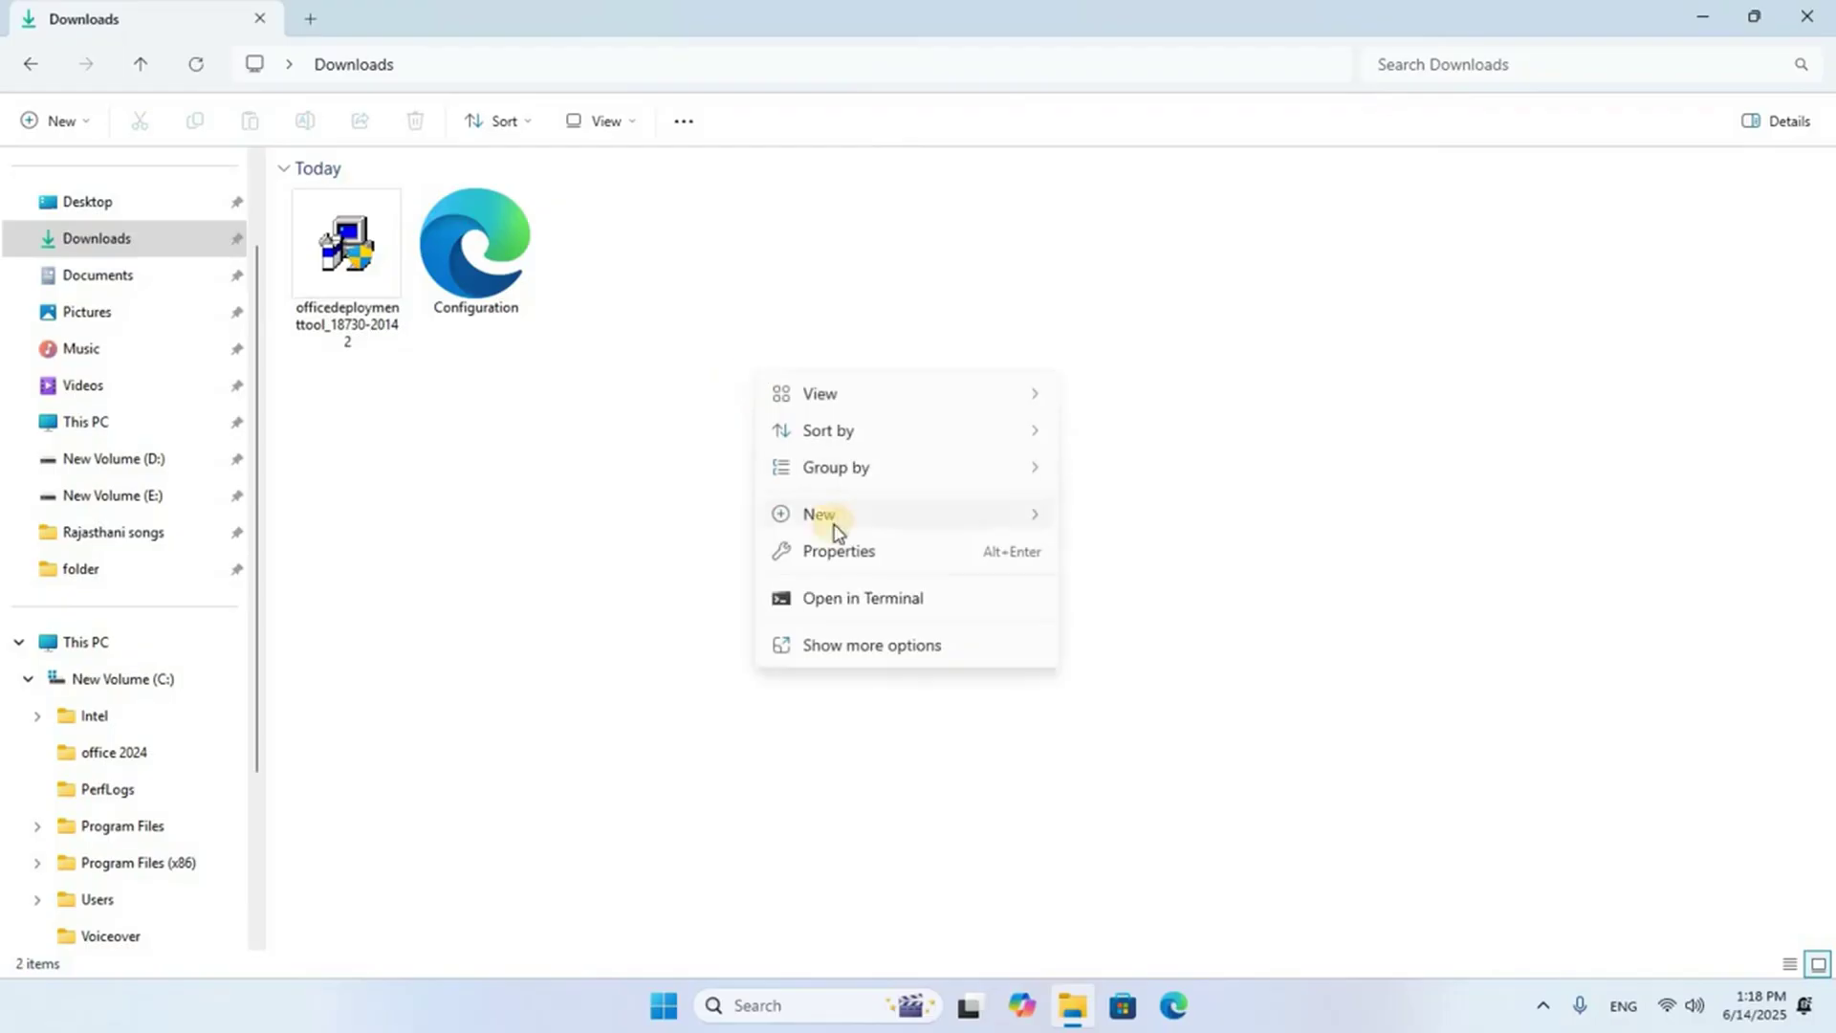
{"action": "mouse_move", "coordinate": [836, 529]}
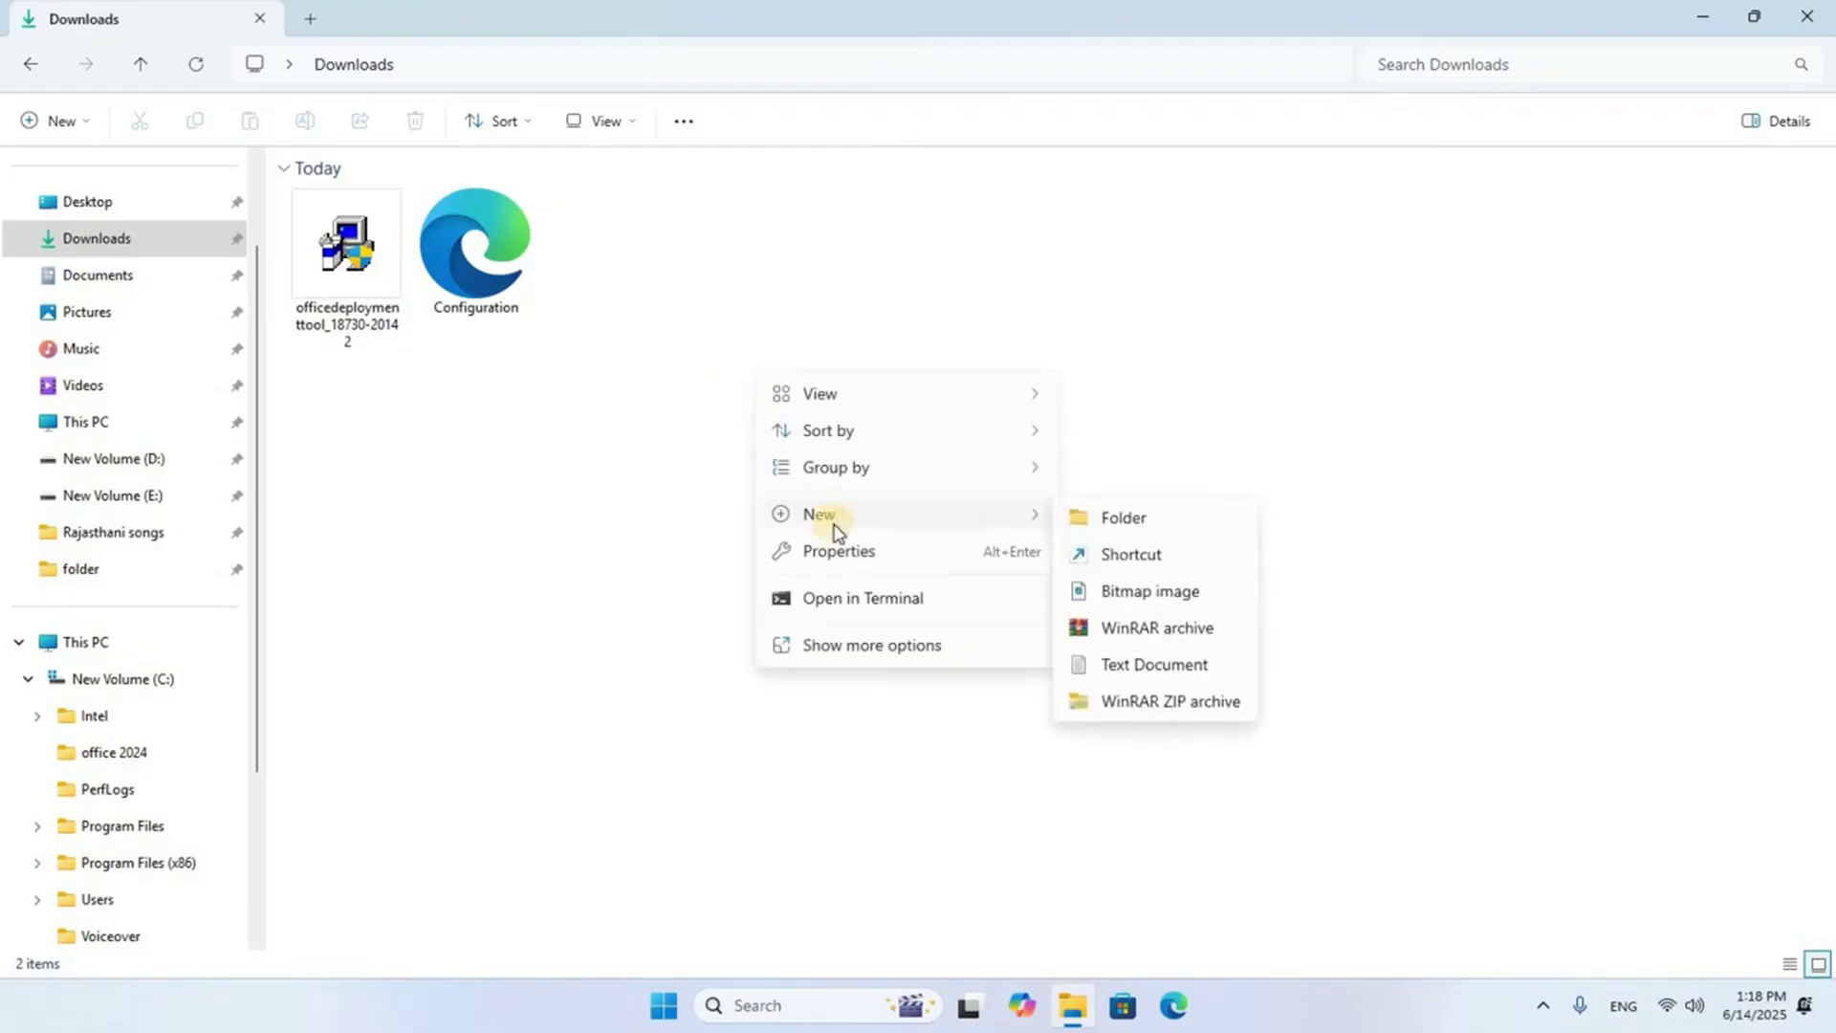
{"action": "left_click", "coordinate": [1154, 531]}
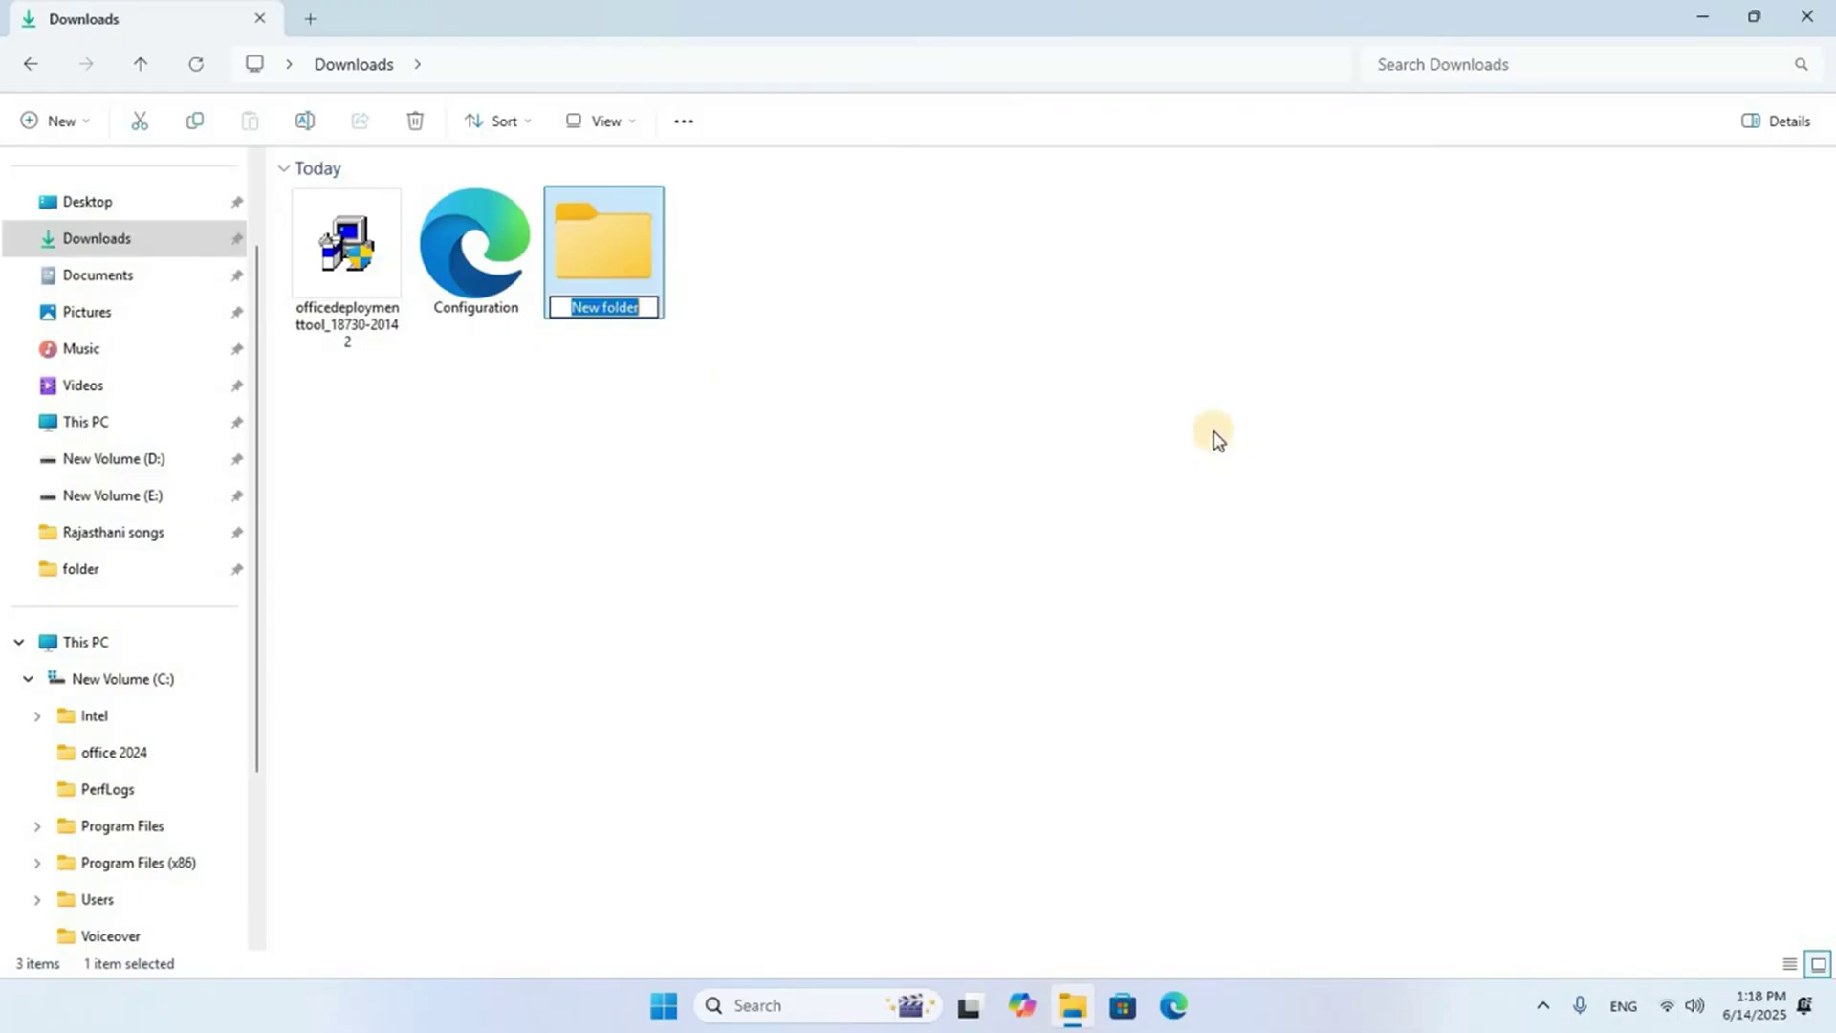
{"action": "key", "text": "BackSpace"}
{"action": "type", "text": "office 2021"}
{"action": "key", "text": "Return"}
{"action": "left_click", "coordinate": [313, 378]}
{"action": "left_click_drag", "start_coordinate": [301, 378], "coordinate": [475, 216]}
{"action": "right_click", "coordinate": [474, 217]}
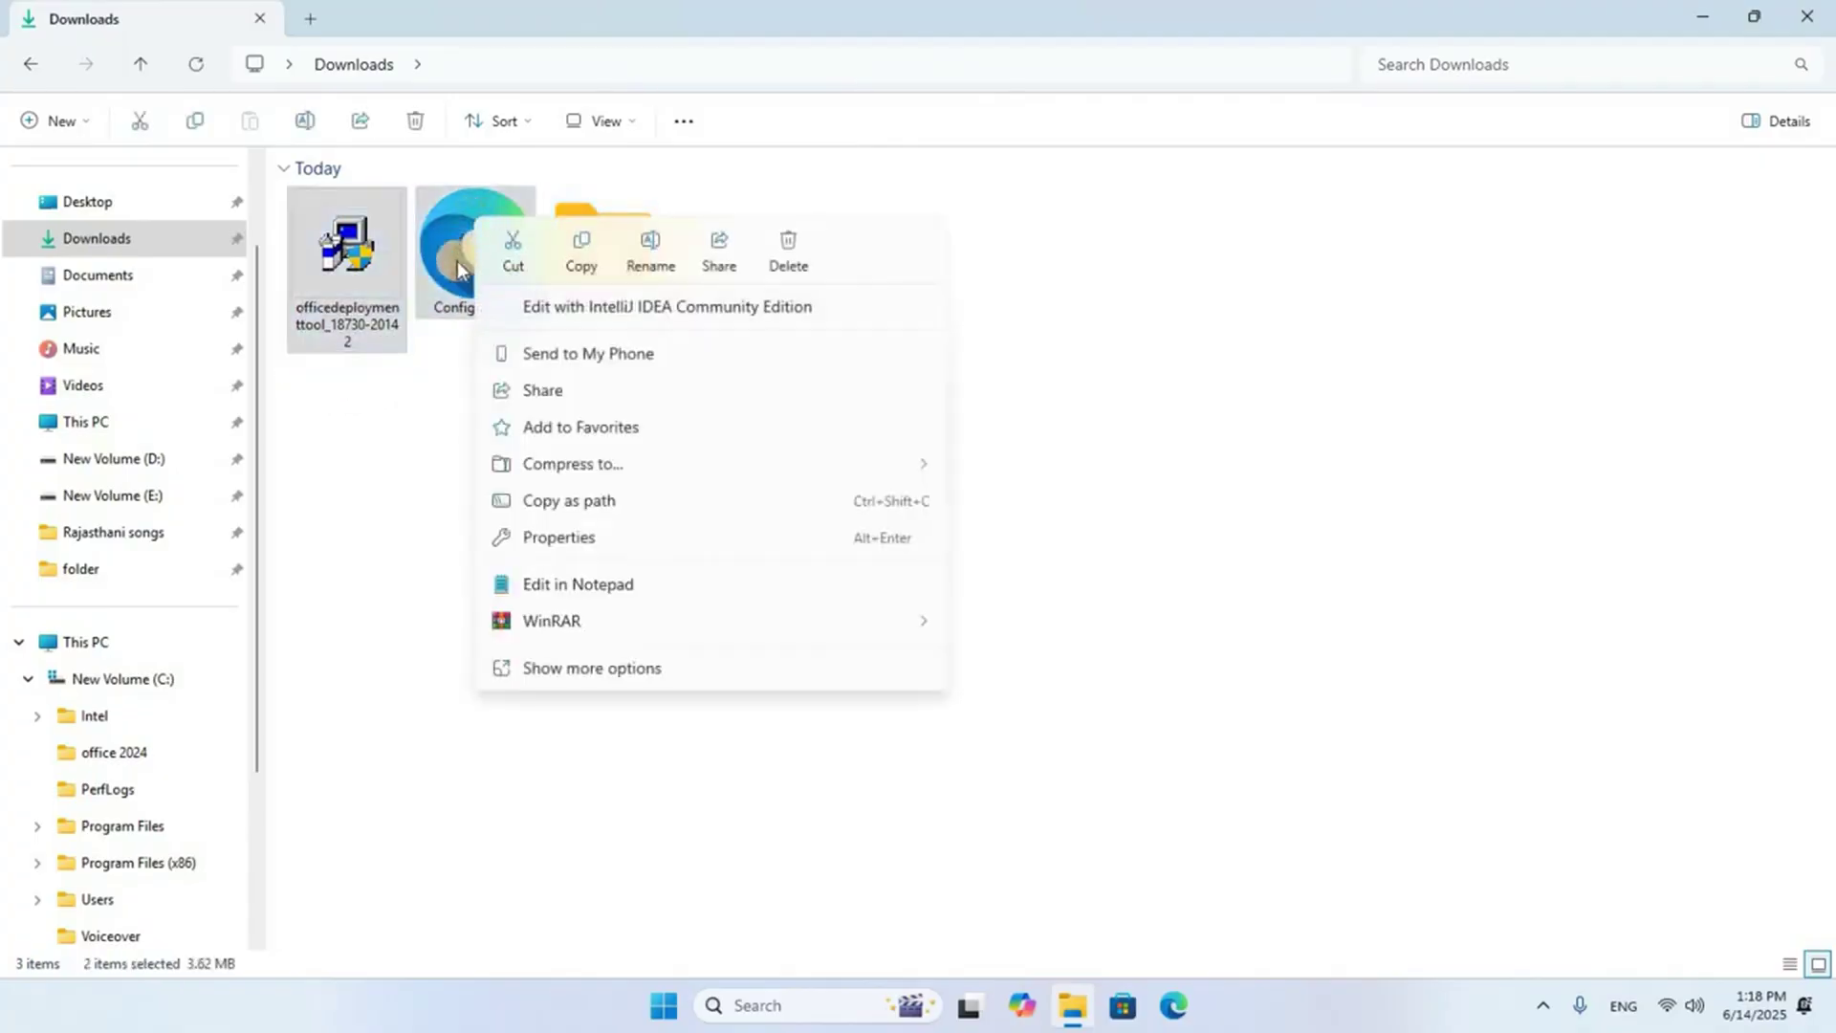
{"action": "left_click", "coordinate": [524, 252]}
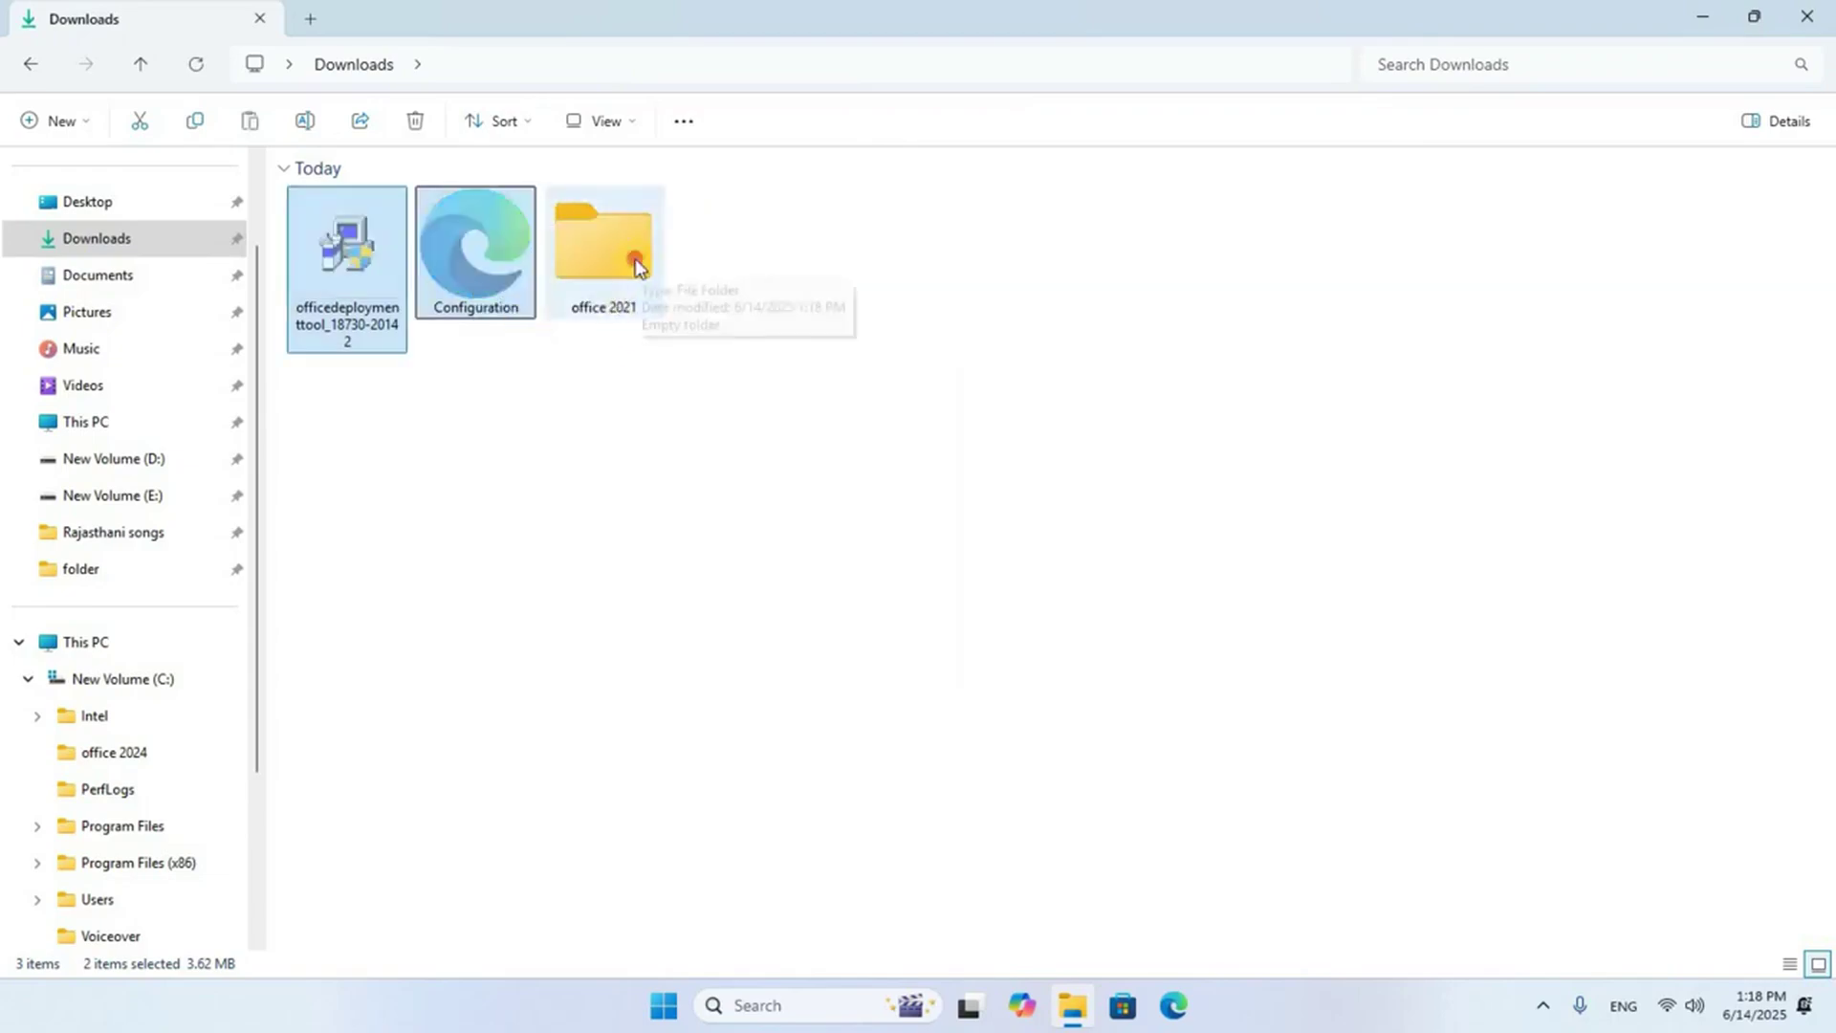
{"action": "left_click", "coordinate": [634, 258]}
{"action": "right_click", "coordinate": [634, 258]}
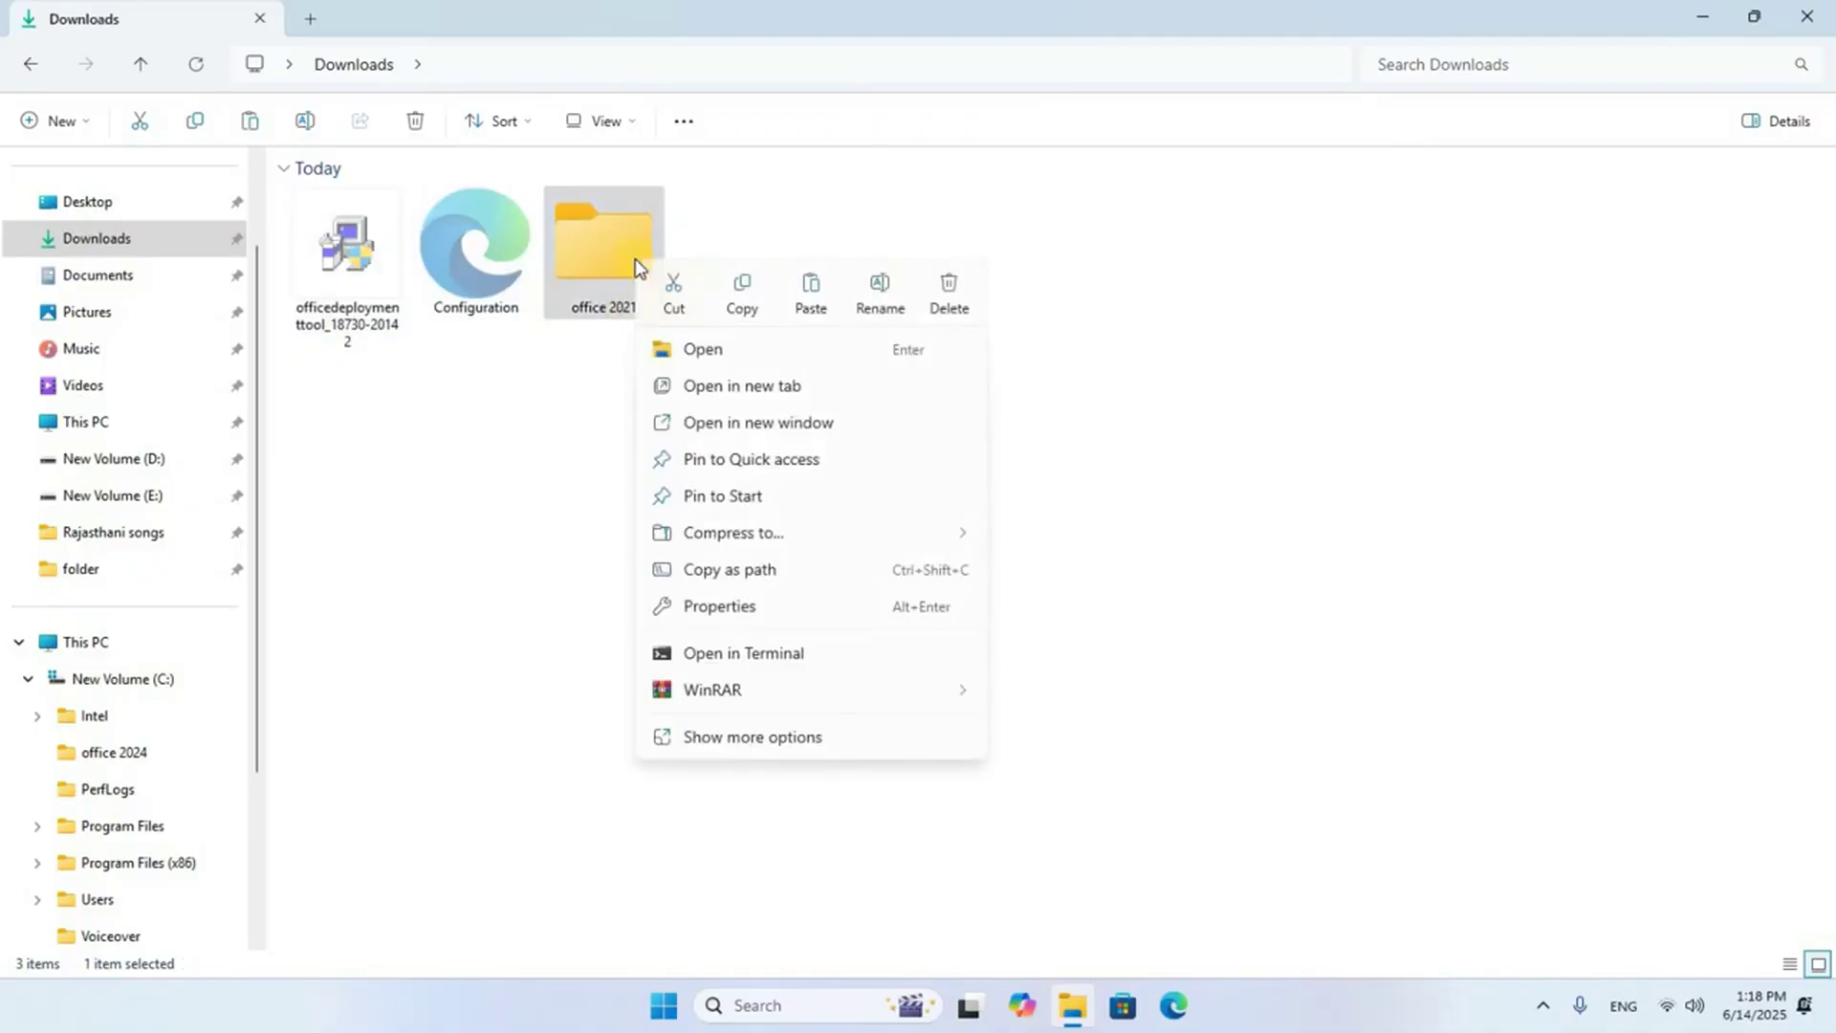
{"action": "left_click", "coordinate": [812, 293]}
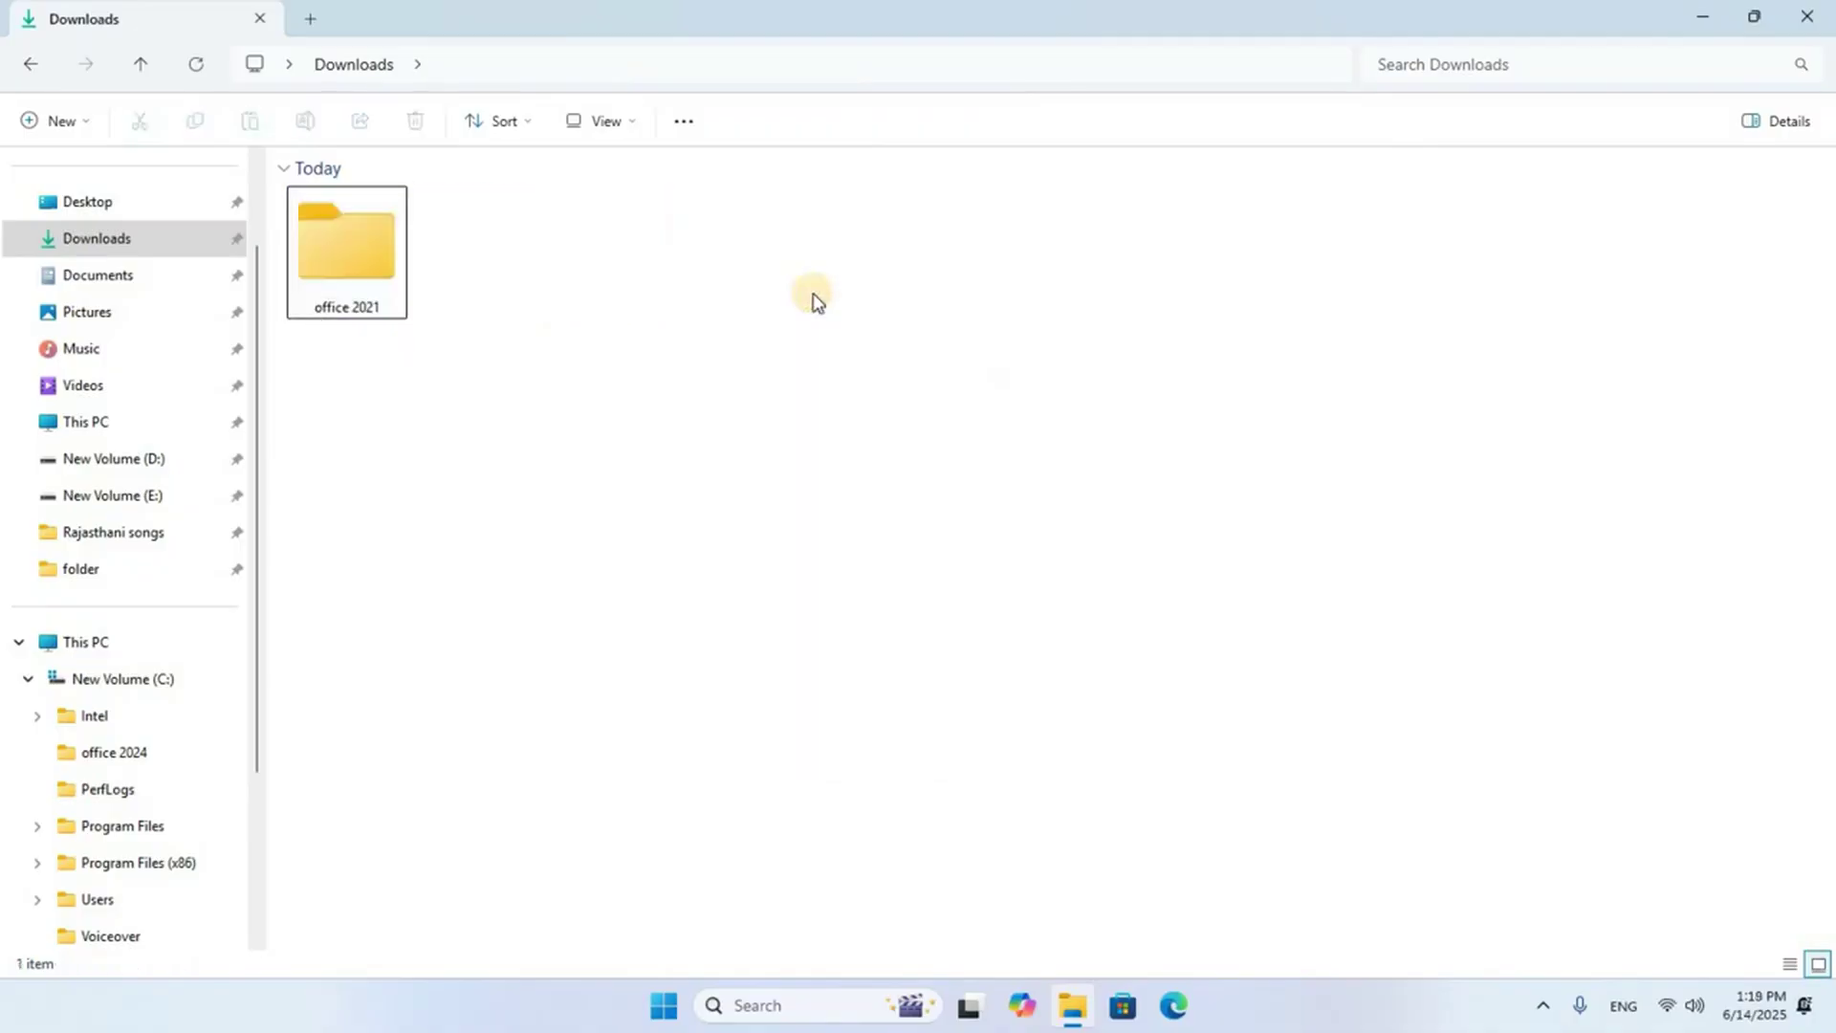
Step: Move the office 2021 folder from Downloads to the root of New Volume (C:)
{"action": "left_click", "coordinate": [380, 244]}
{"action": "right_click", "coordinate": [380, 244]}
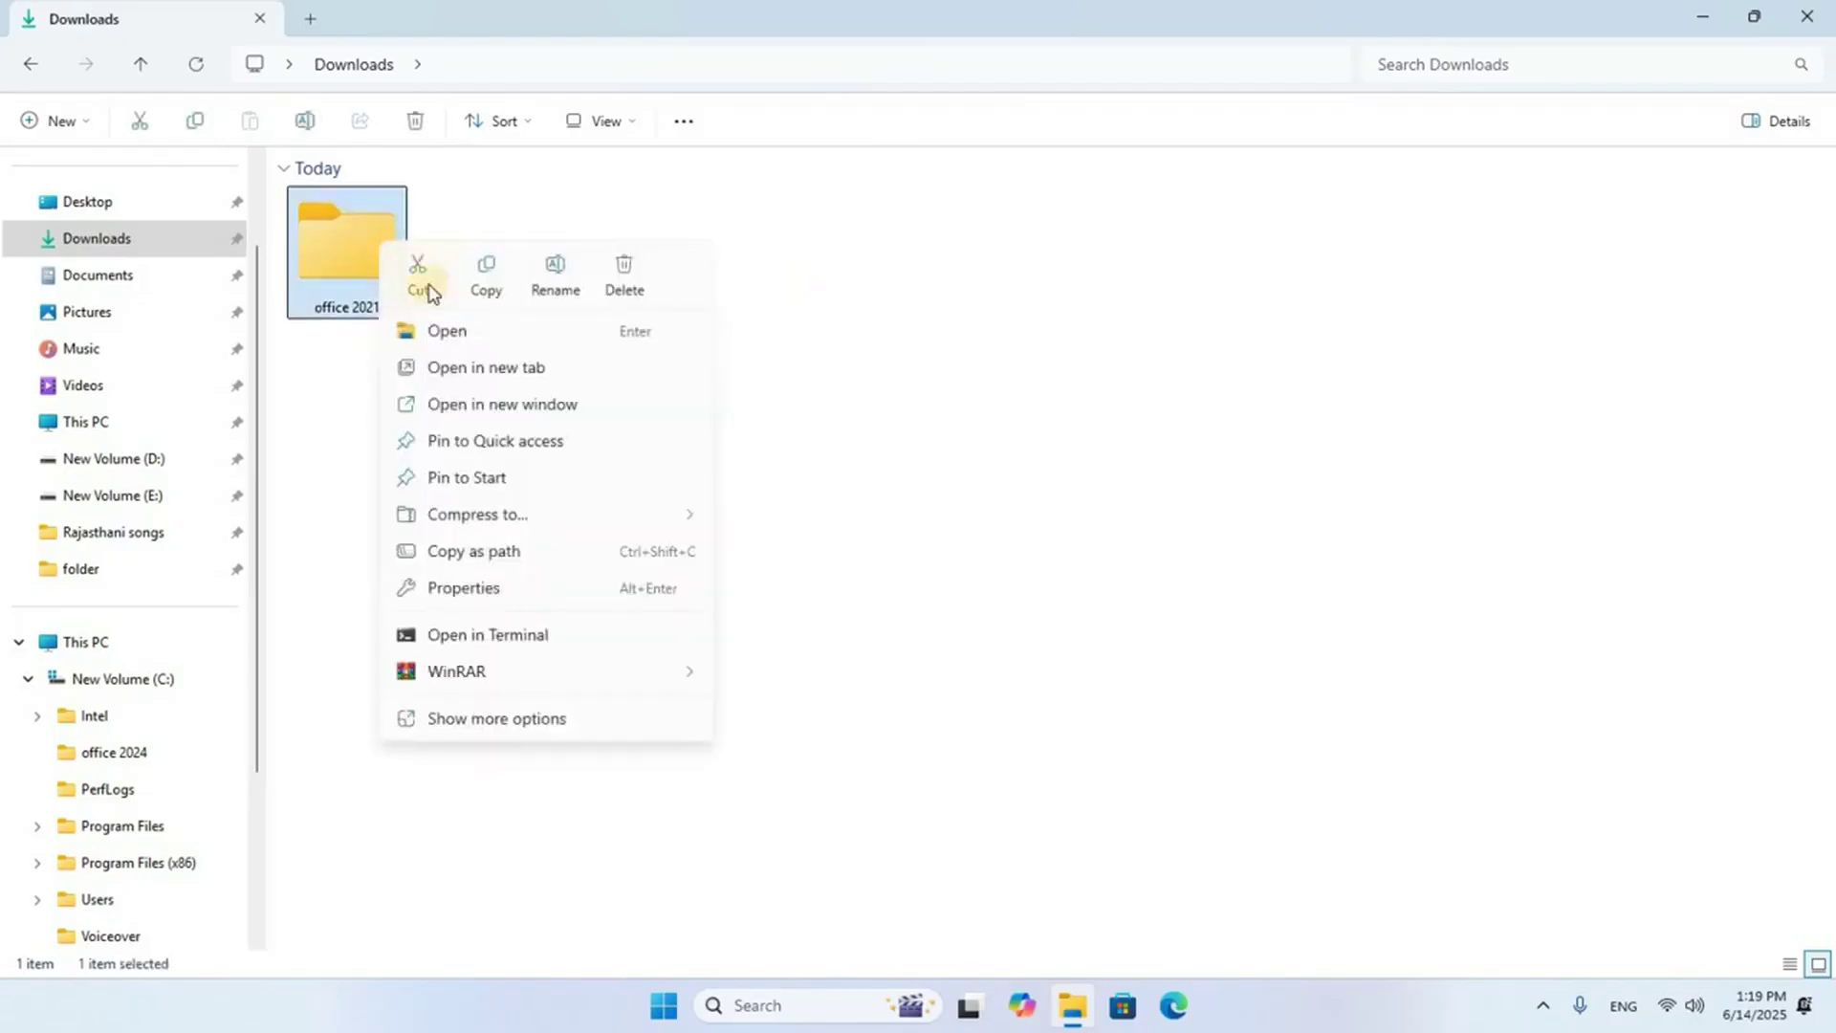
{"action": "left_click", "coordinate": [427, 289]}
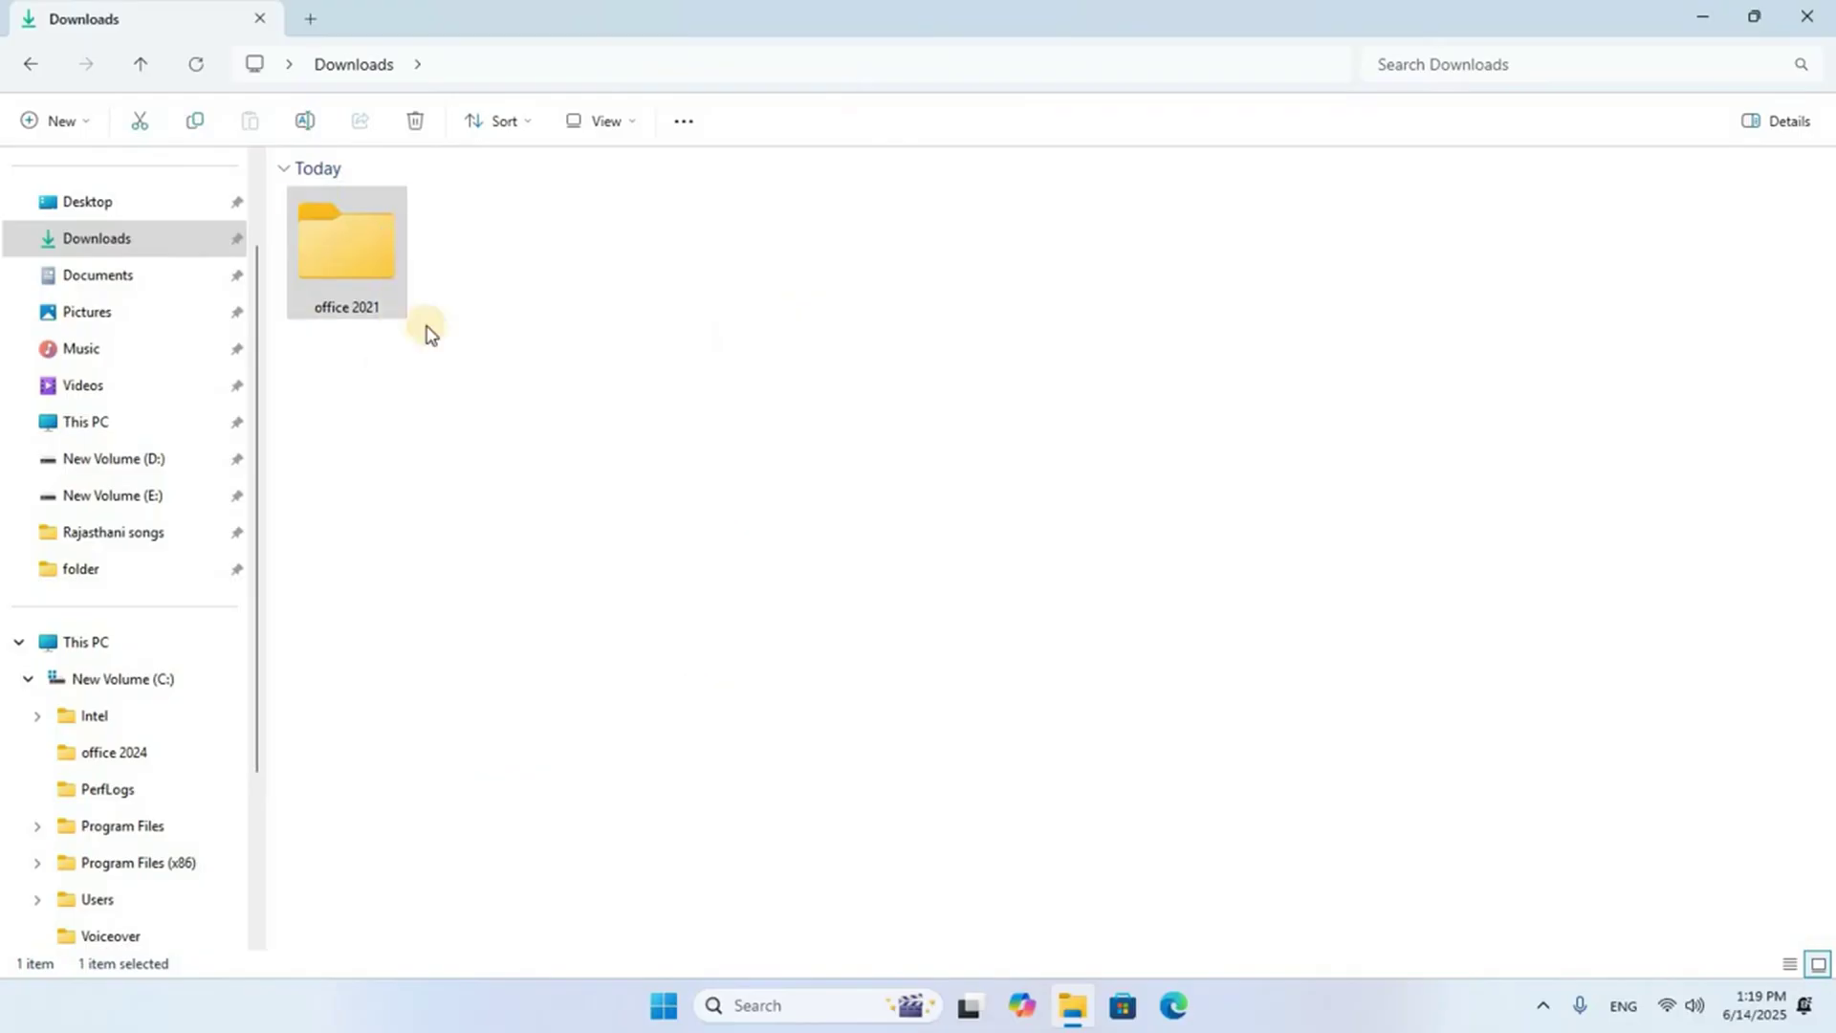
{"action": "left_click", "coordinate": [96, 648]}
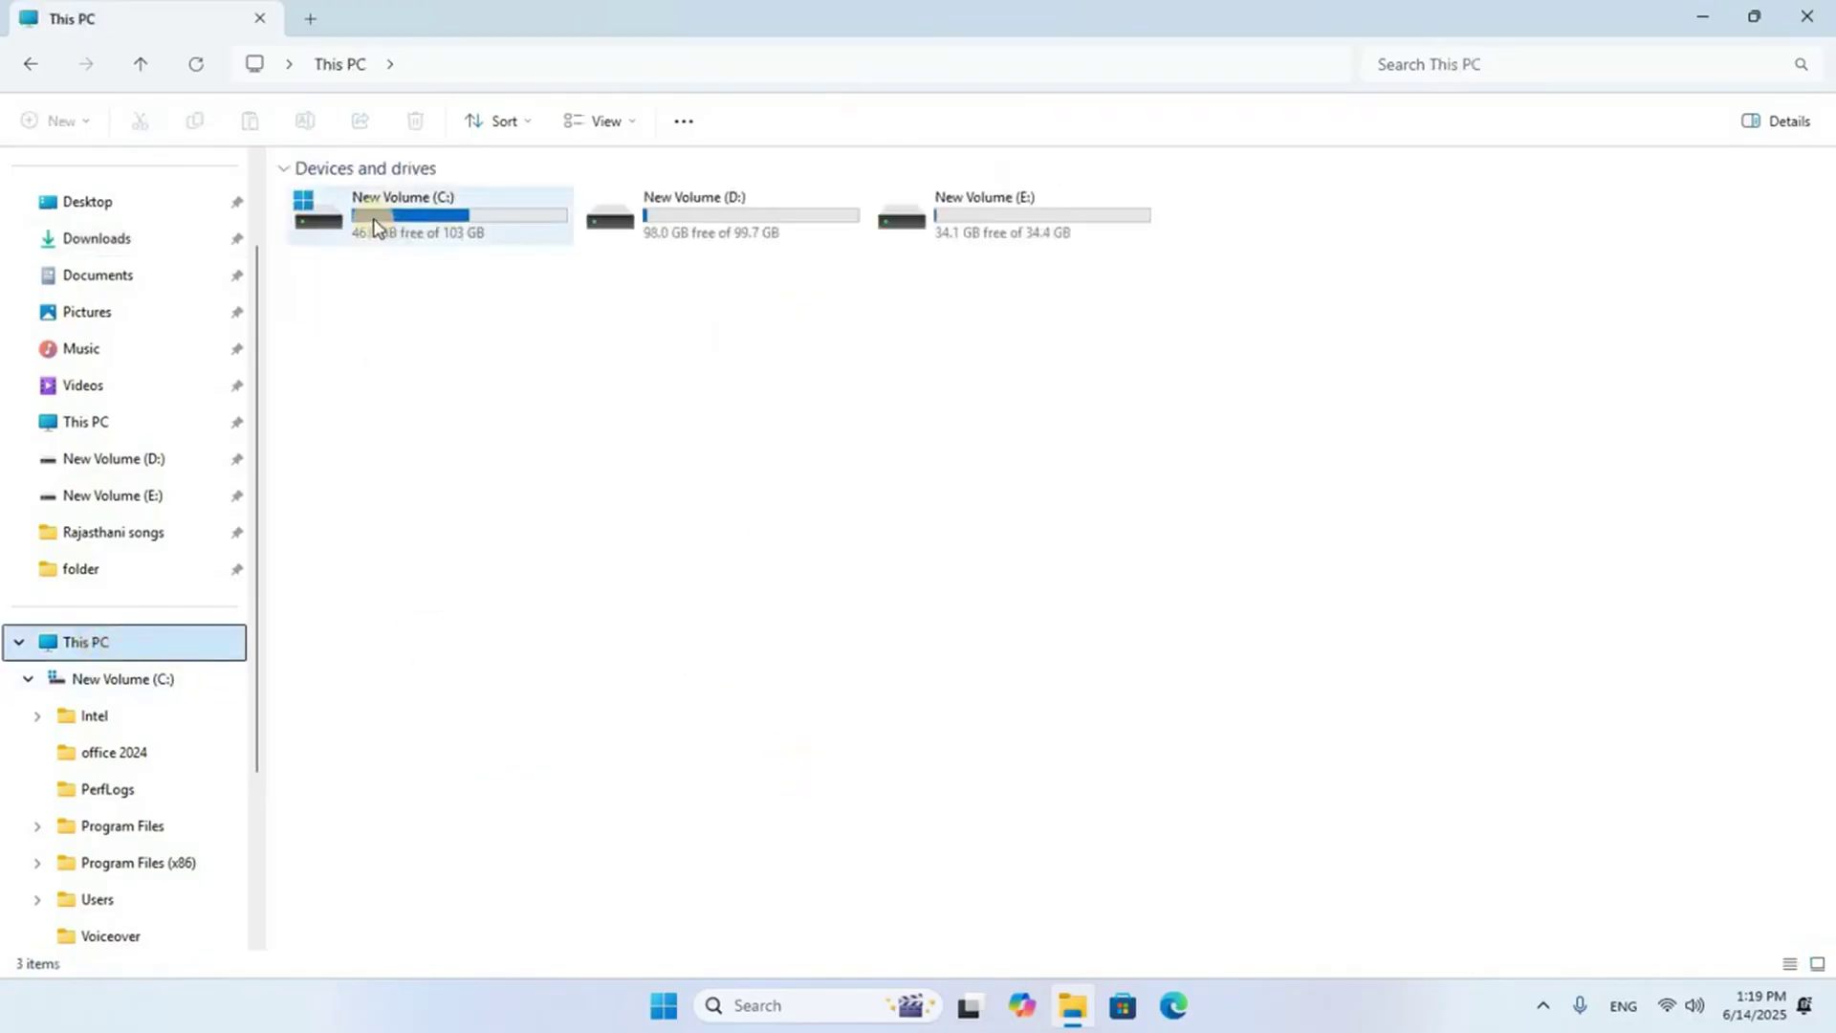
{"action": "double_click", "coordinate": [451, 205]}
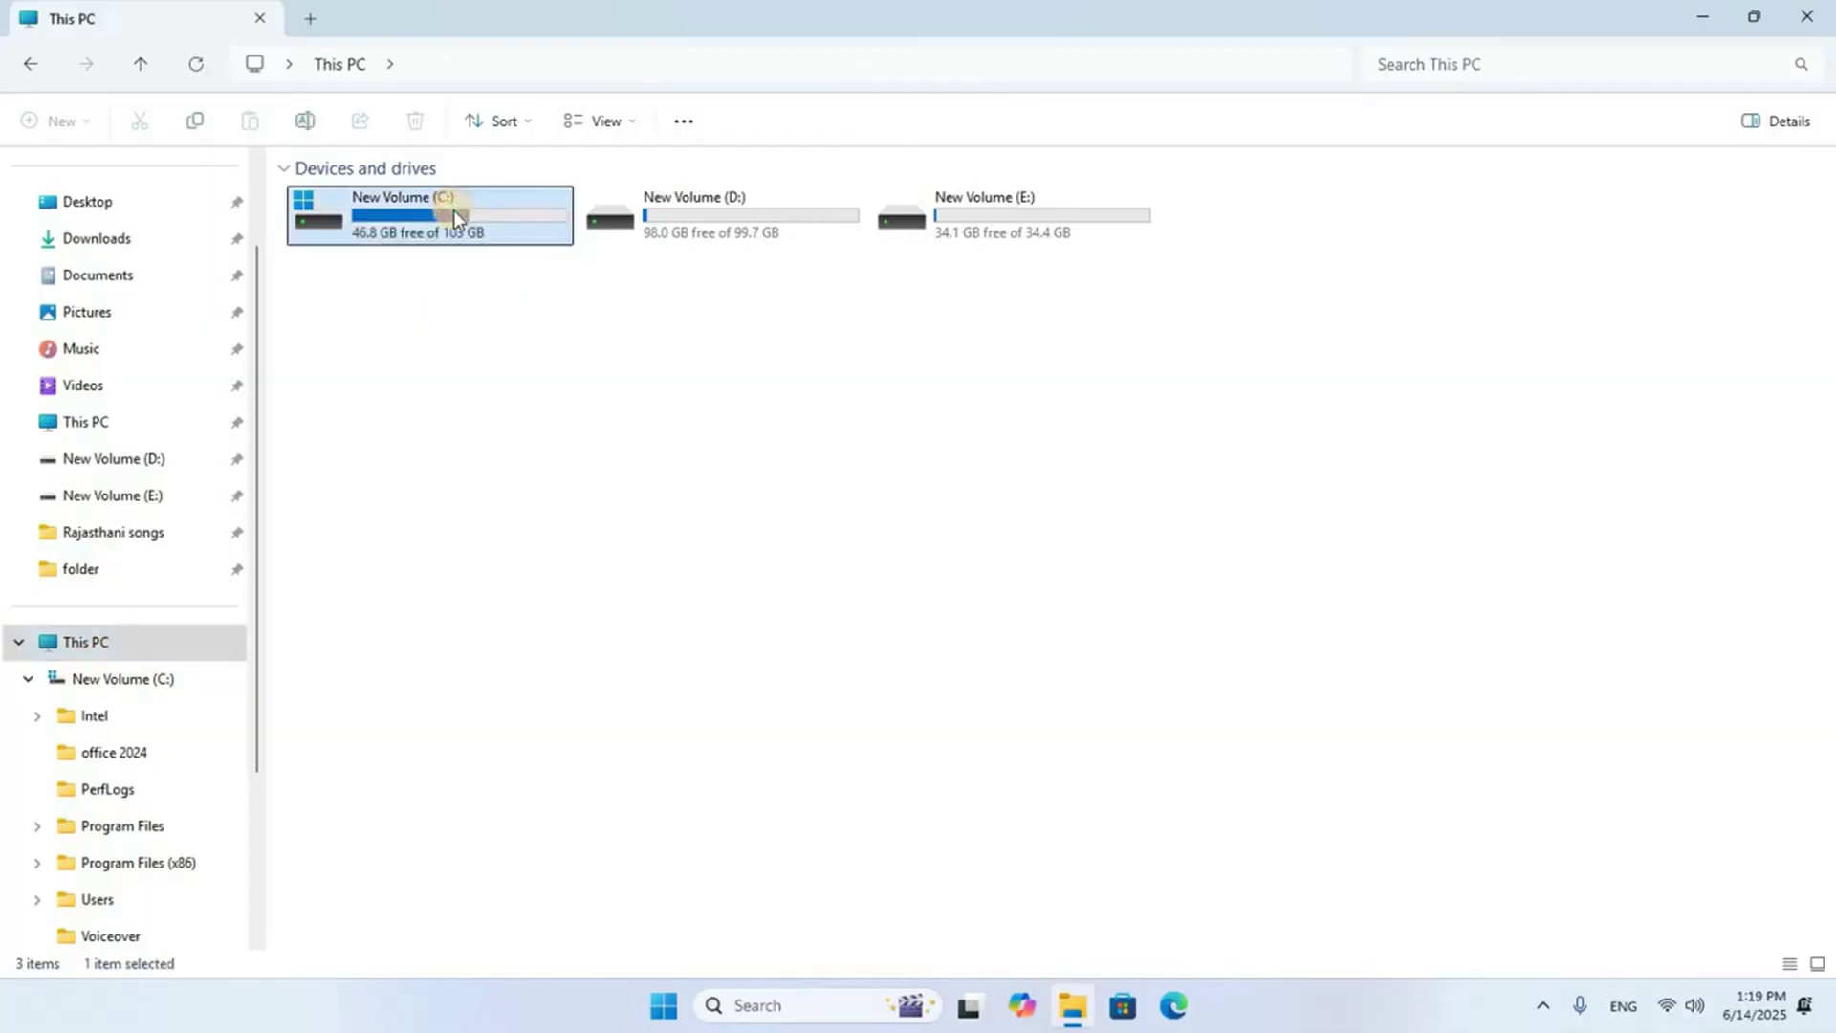
{"action": "right_click", "coordinate": [588, 585]}
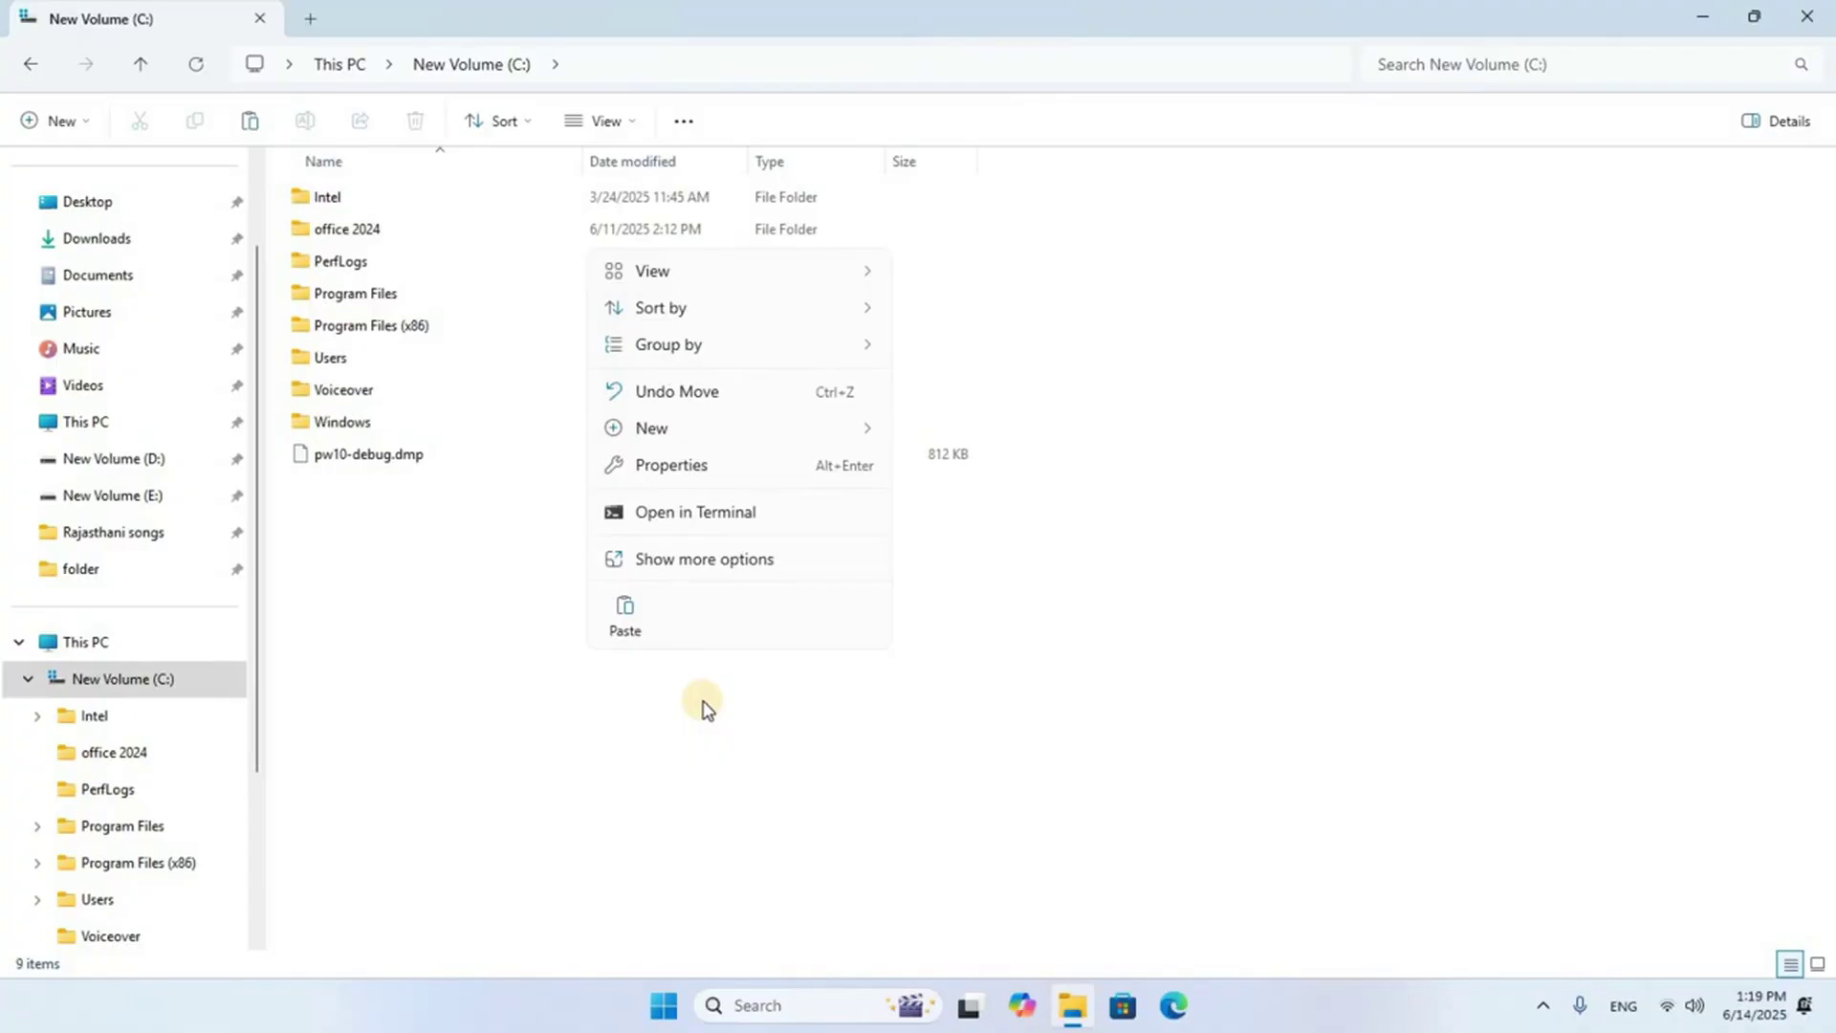
{"action": "left_click", "coordinate": [626, 617]}
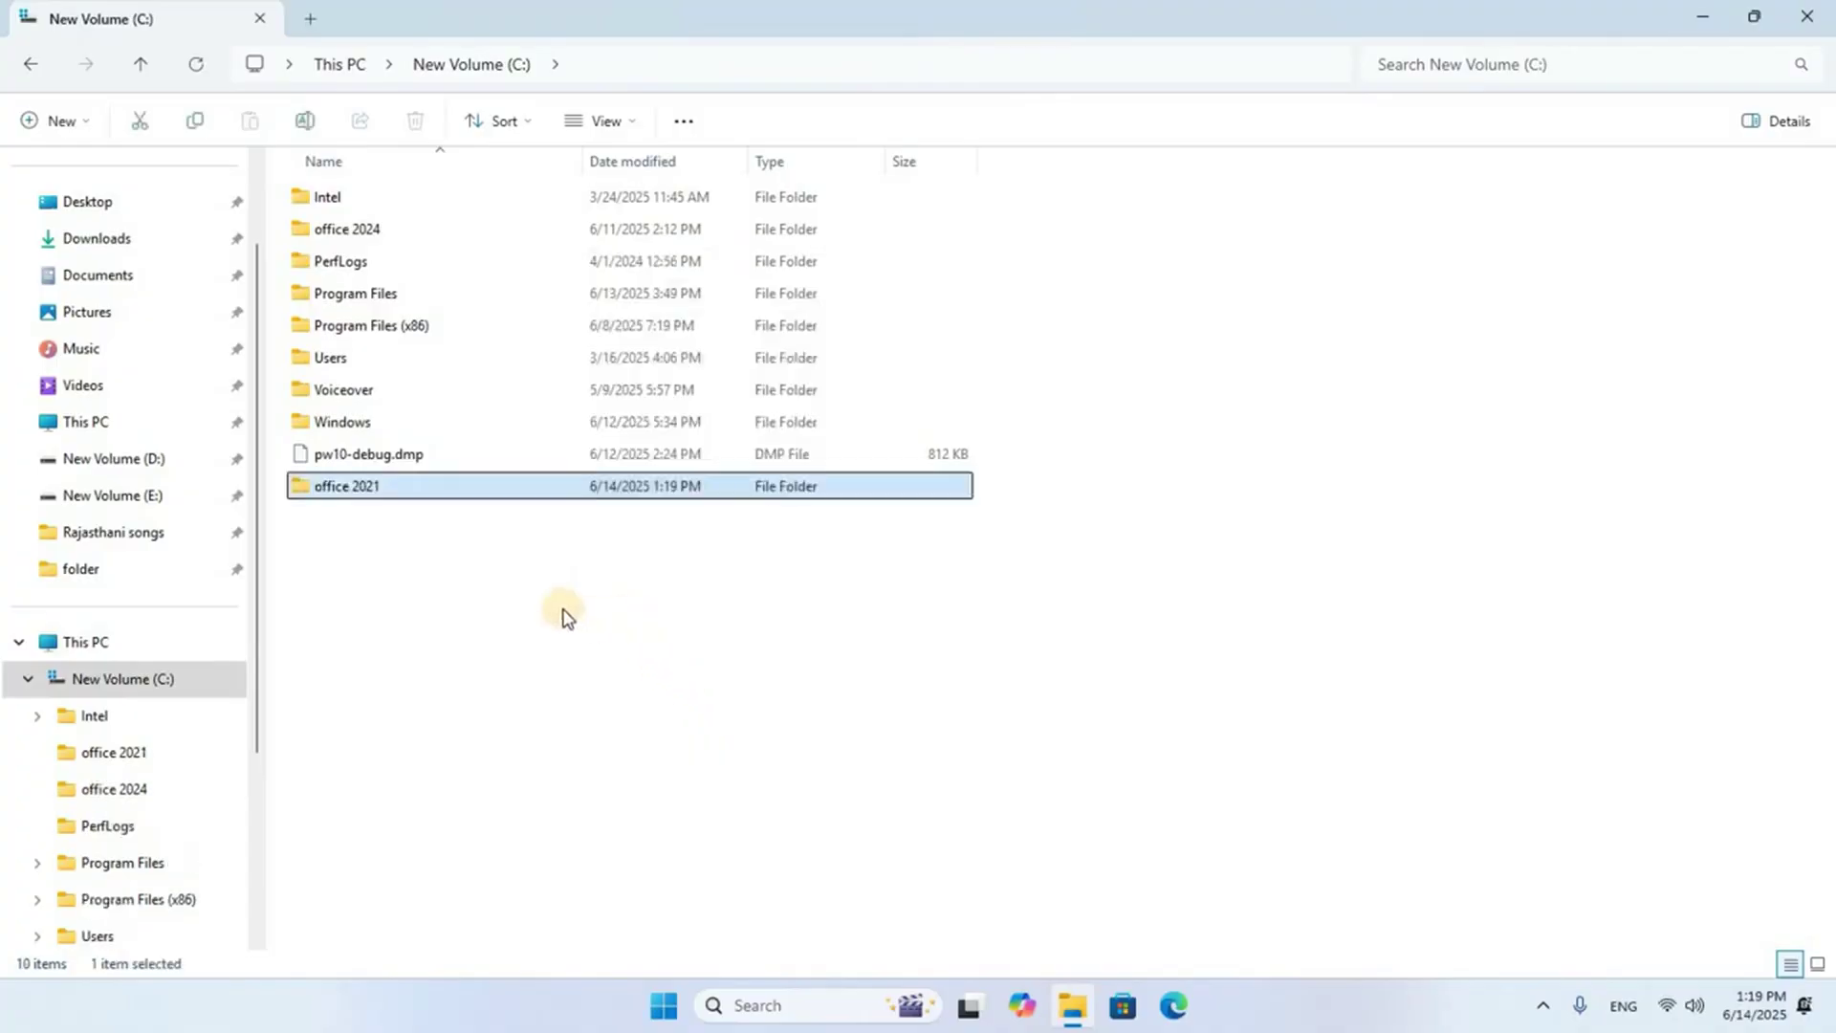
{"action": "double_click", "coordinate": [373, 492]}
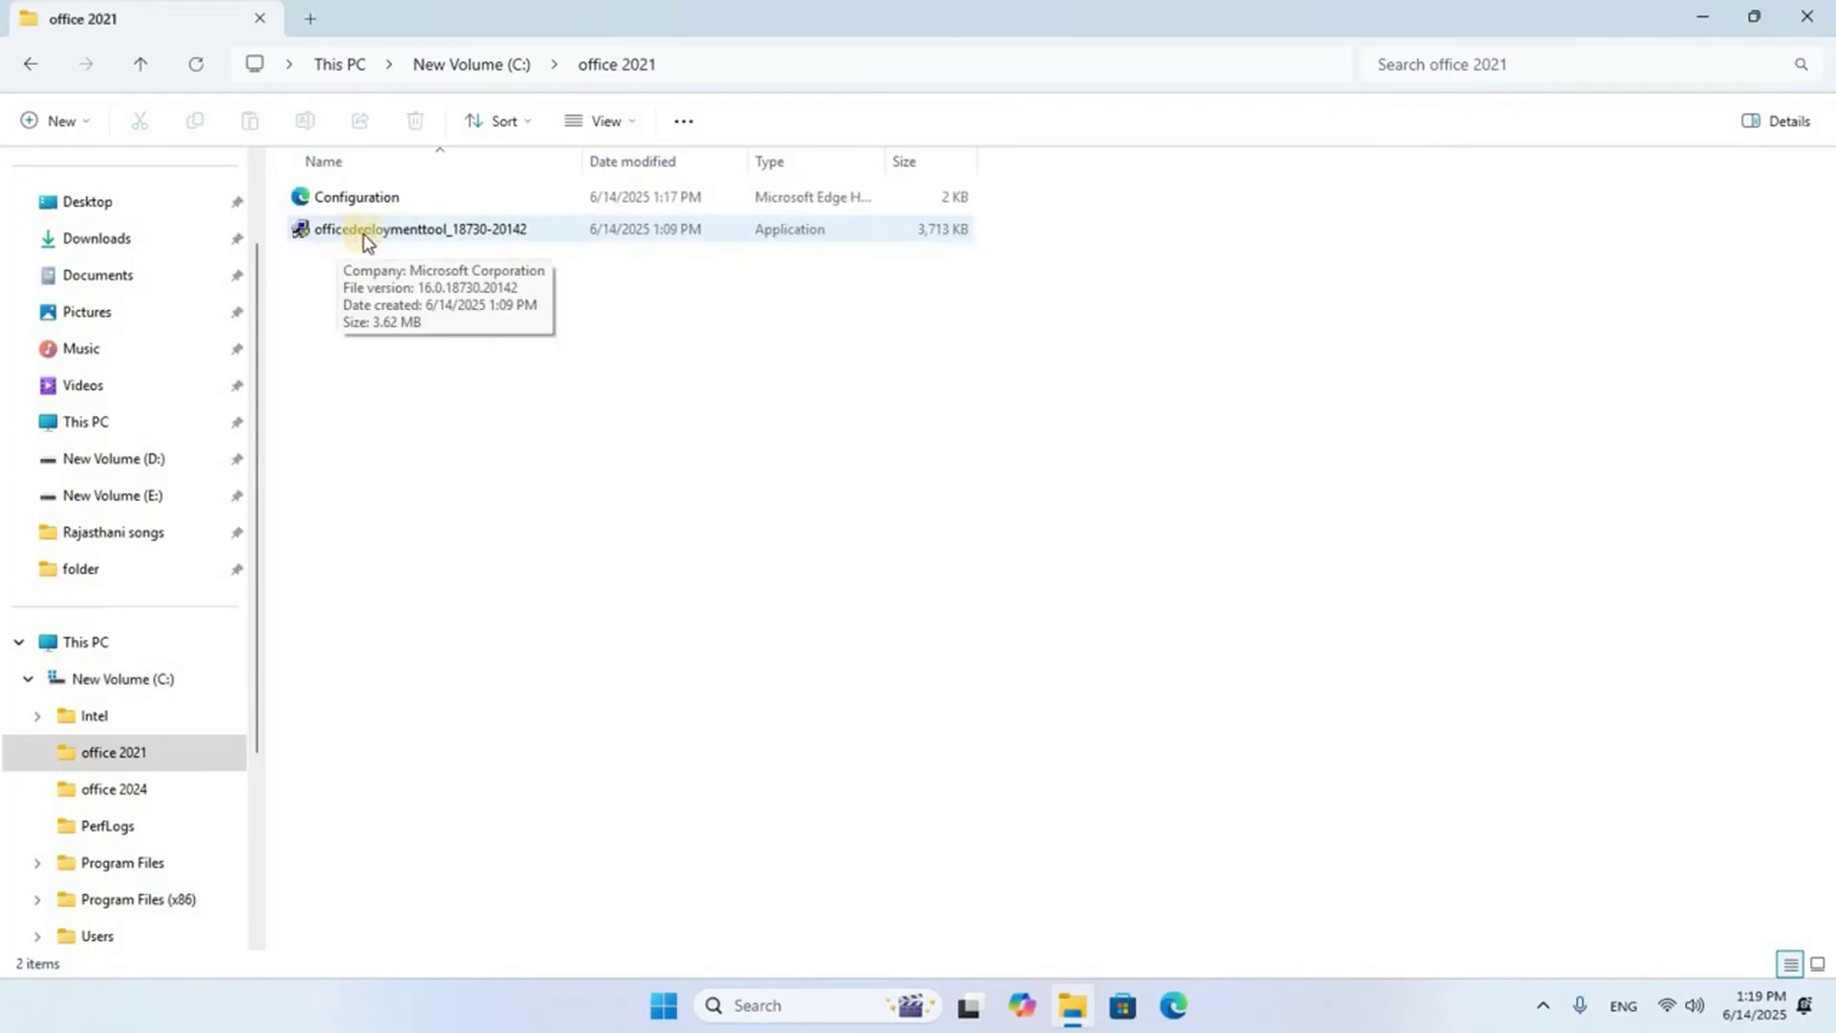
{"action": "left_click", "coordinate": [428, 230]}
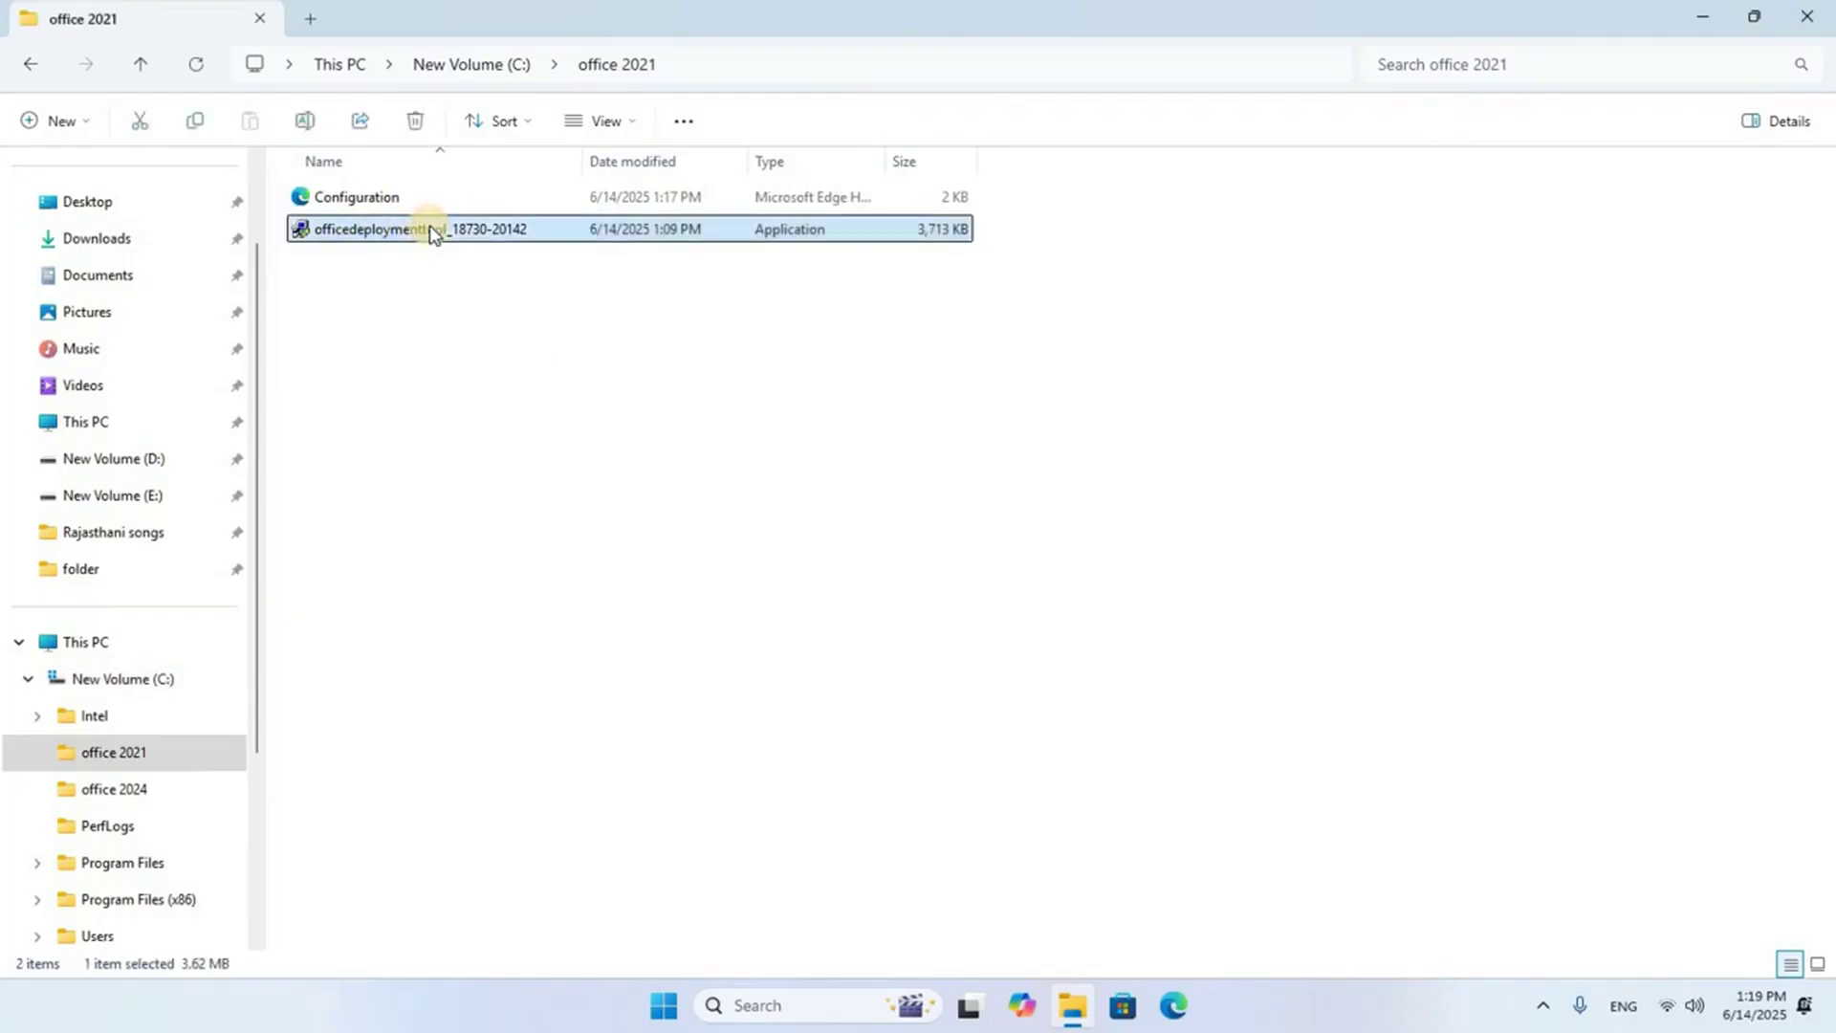
{"action": "right_click", "coordinate": [430, 230]}
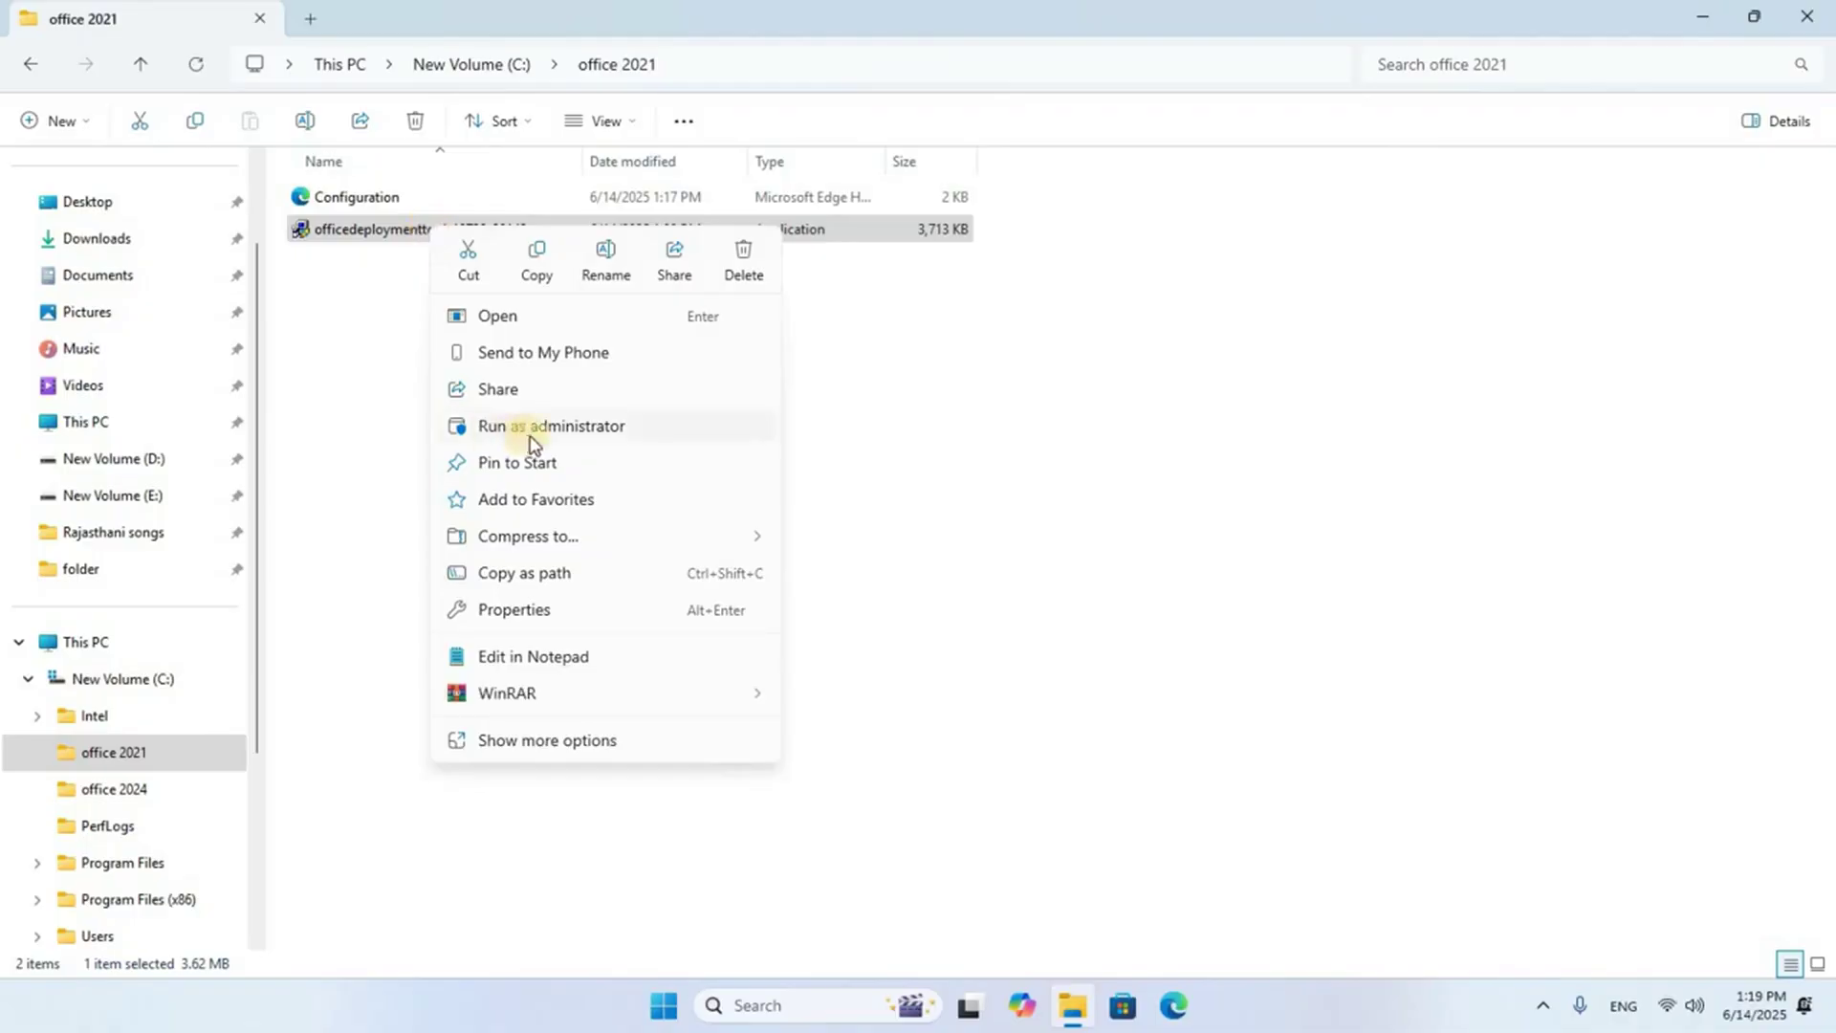
{"action": "left_click", "coordinate": [614, 430]}
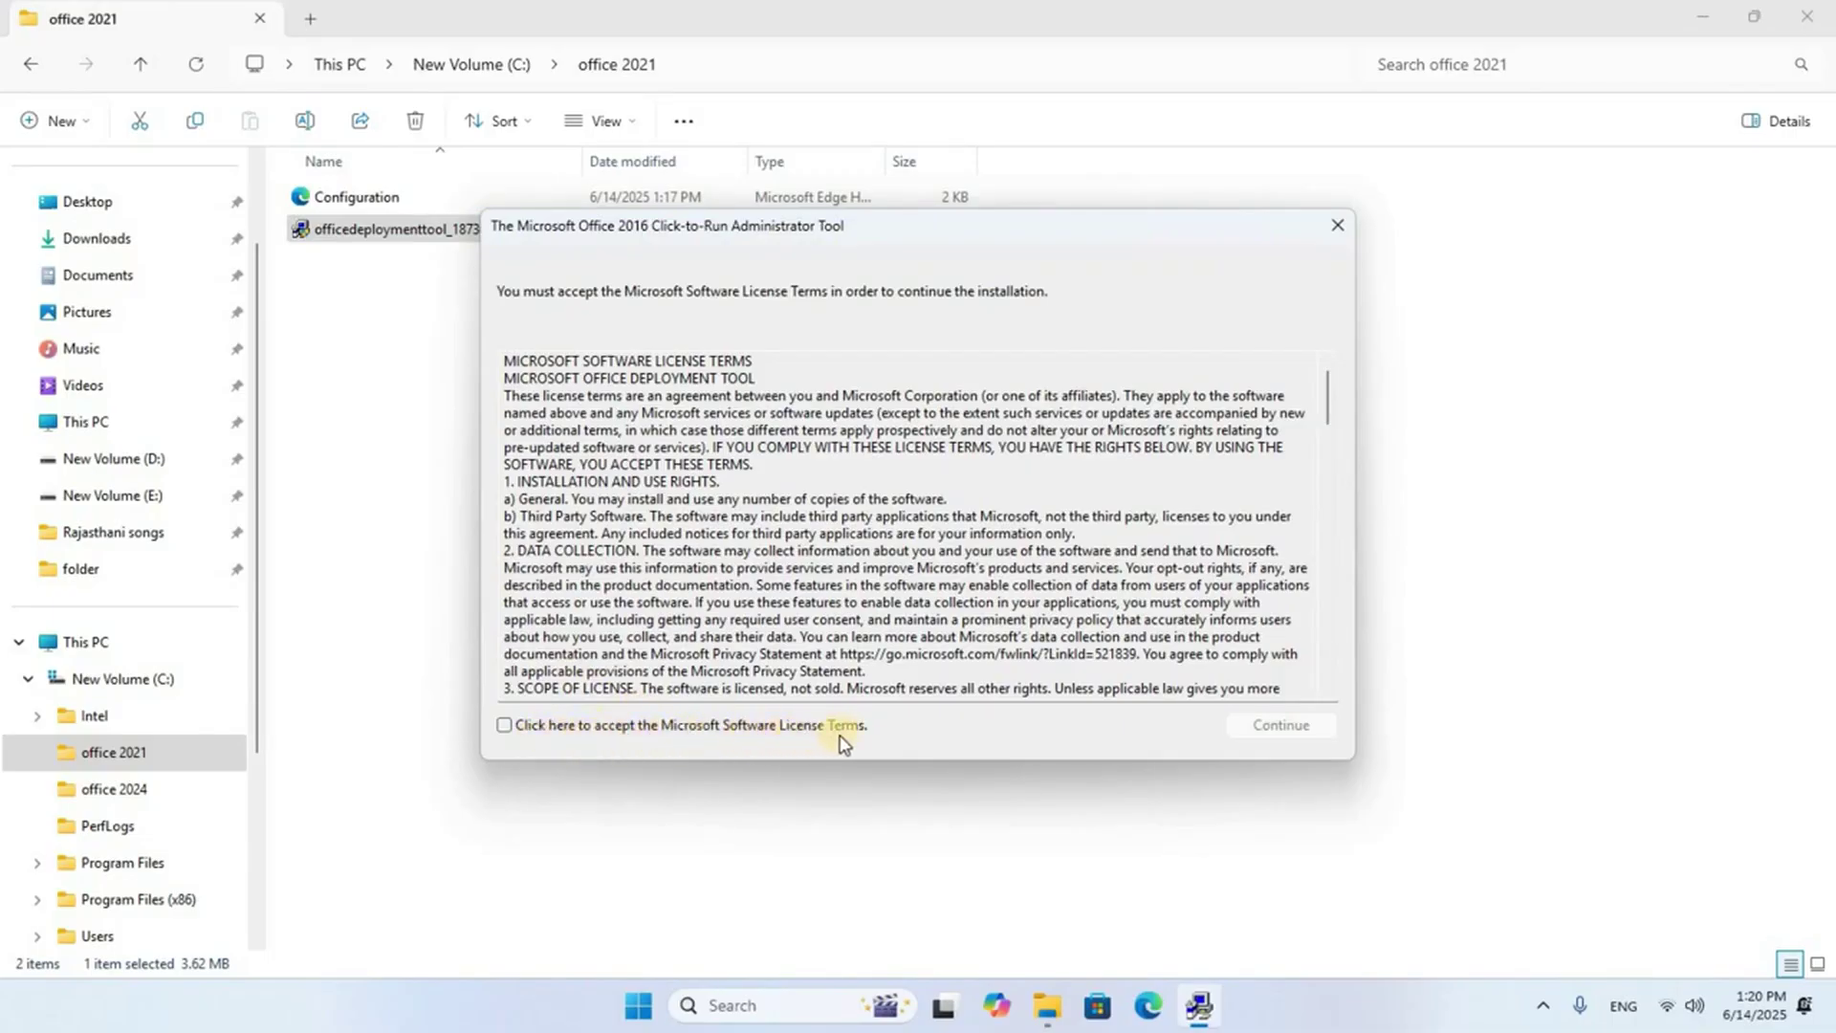
{"action": "left_click", "coordinate": [504, 724]}
{"action": "left_click", "coordinate": [1281, 725]}
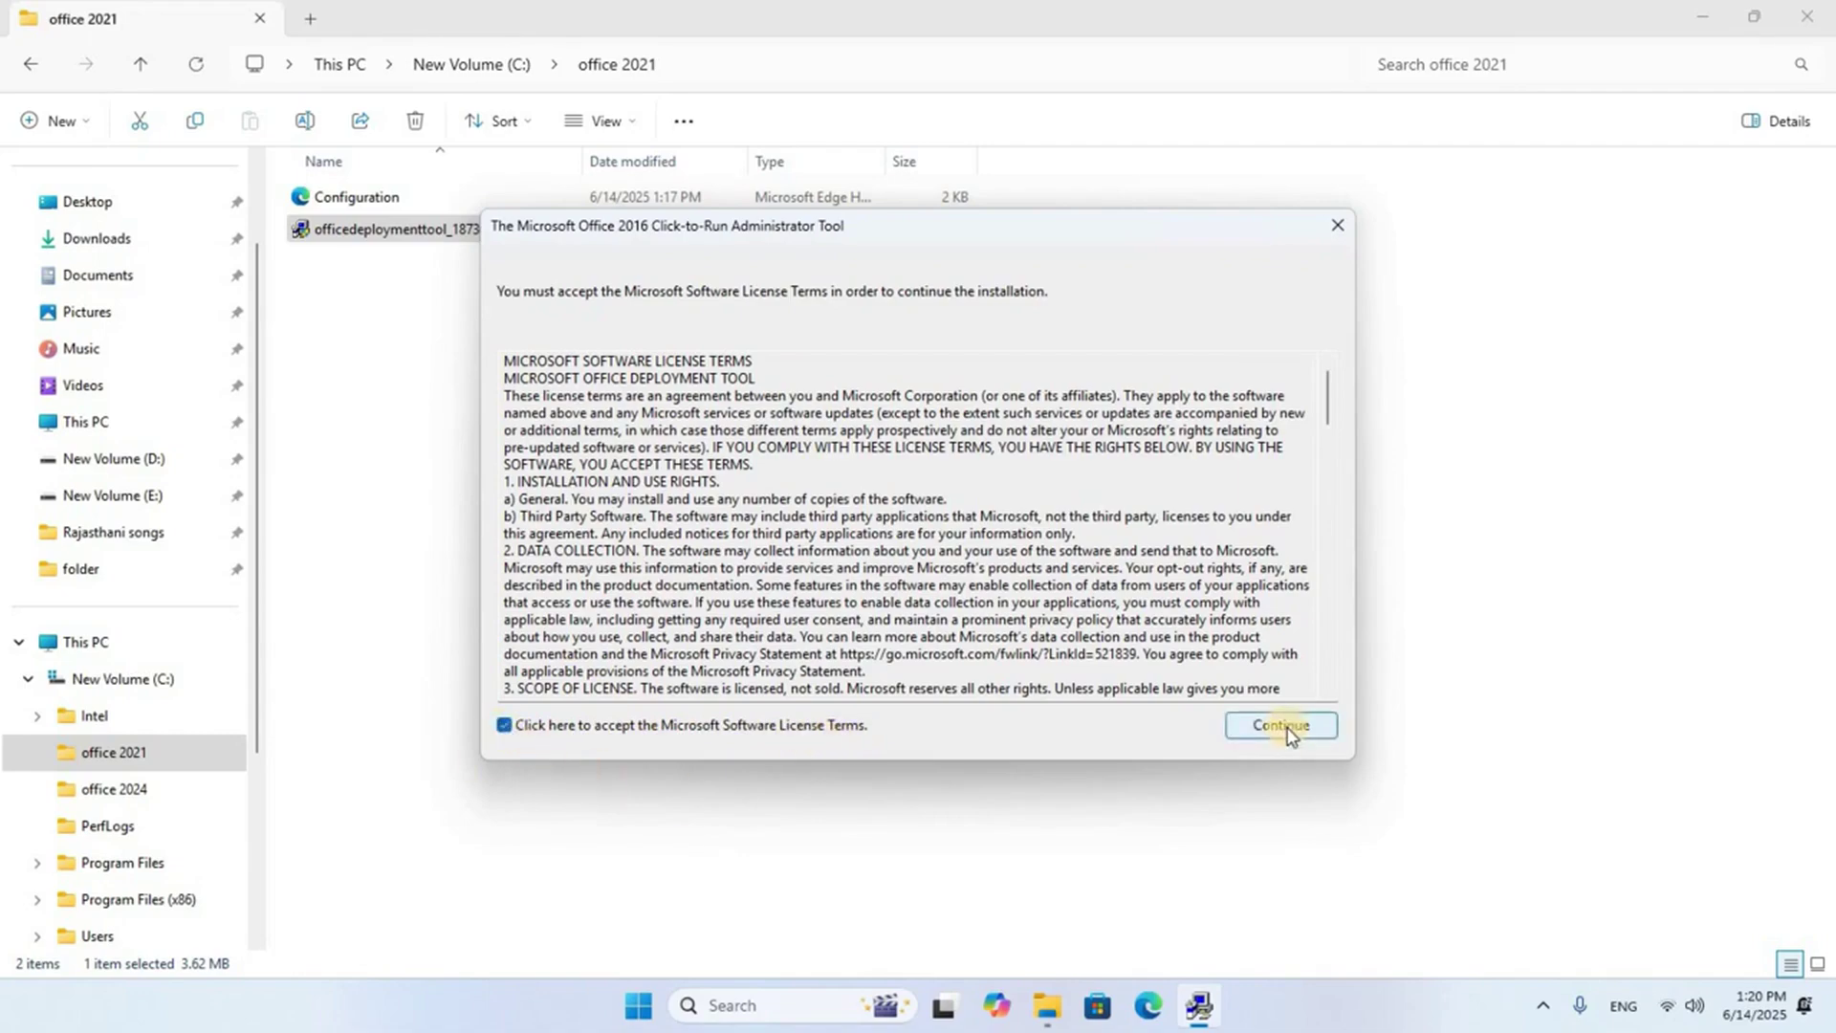
{"action": "left_click", "coordinate": [1281, 725]}
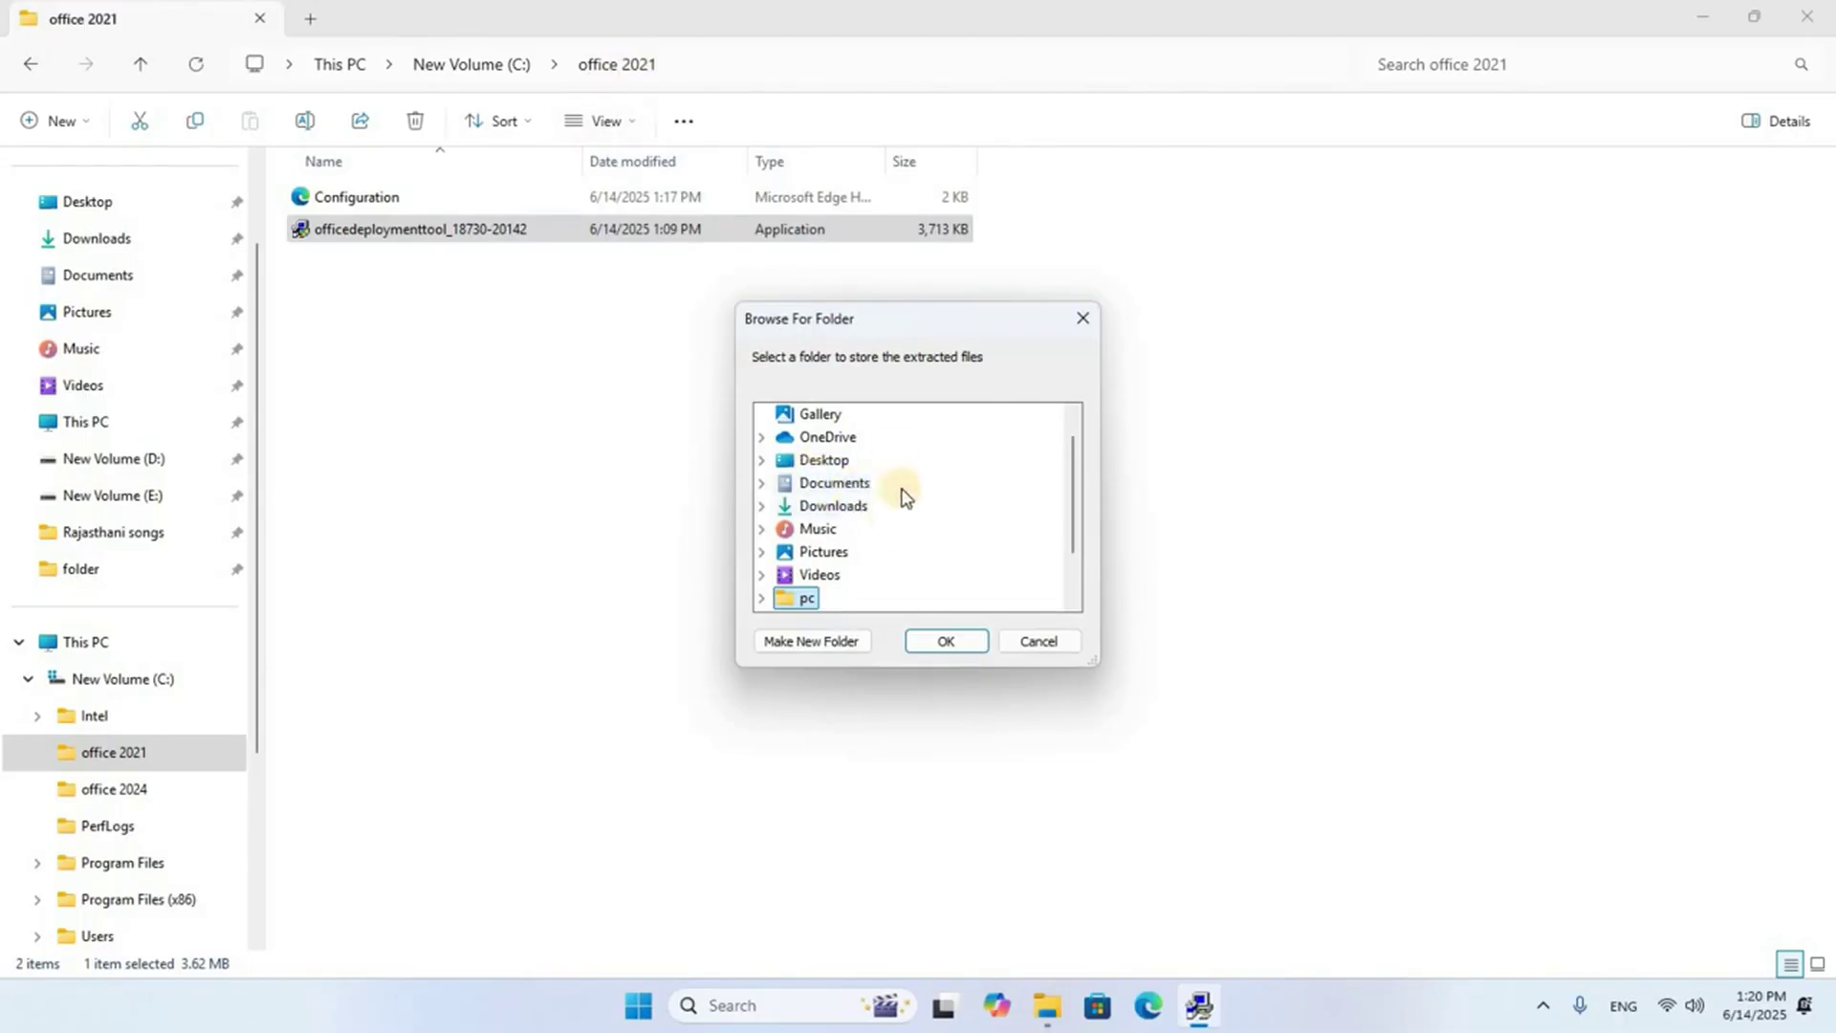
Step: Extract the deployment tool files into the office 2021 folder on New Volume (C:) and dismiss the completion message
{"action": "scroll", "coordinate": [861, 526], "scroll_direction": "down", "scroll_amount": 1}
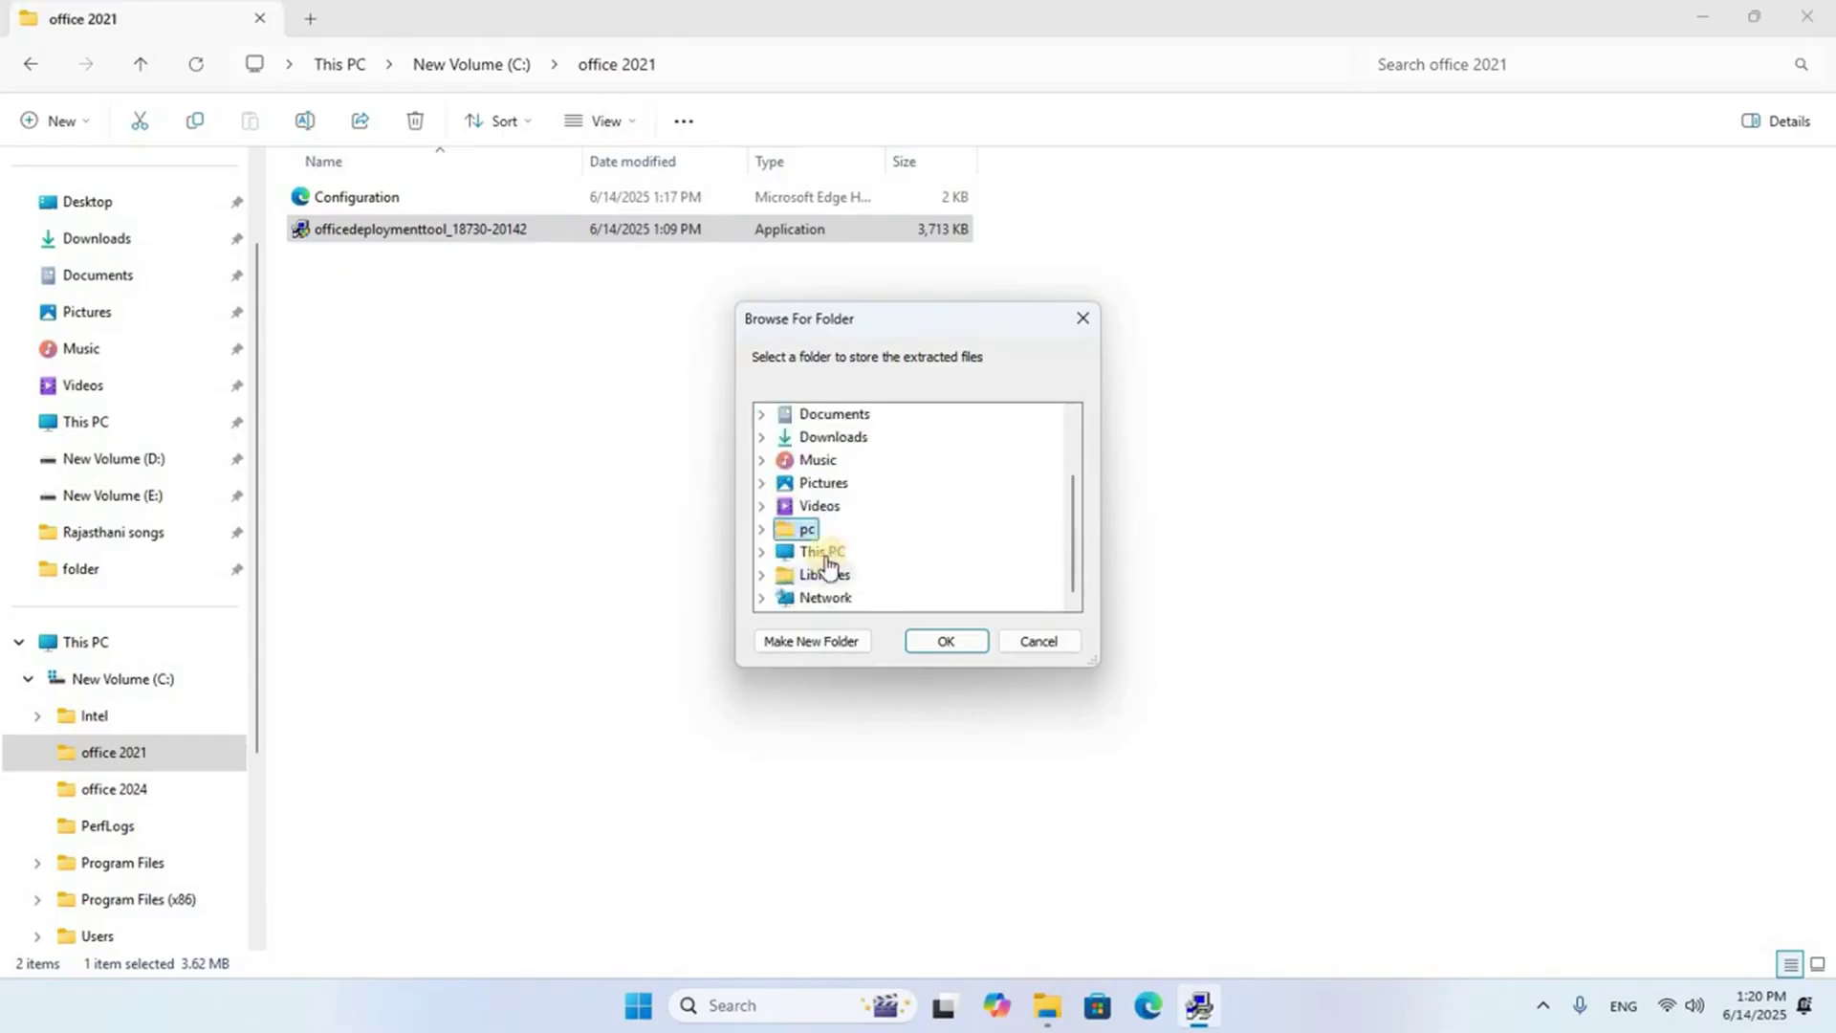
{"action": "double_click", "coordinate": [824, 553]}
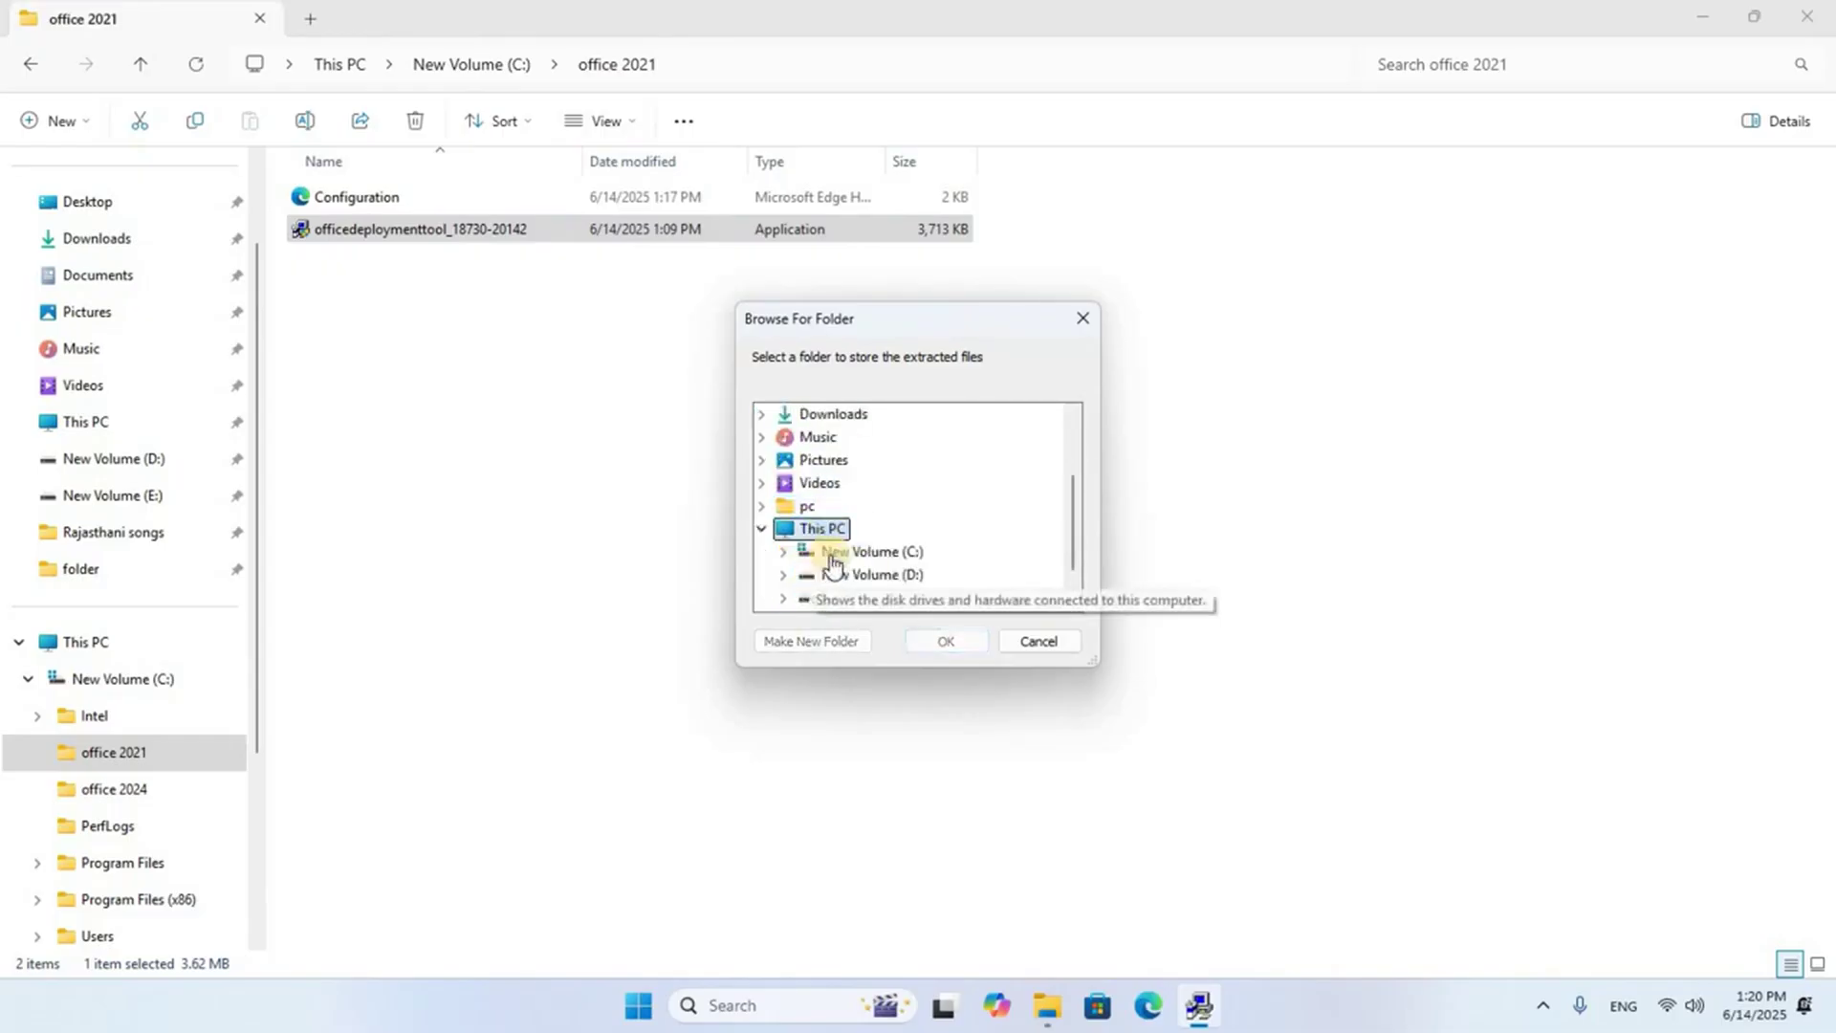
{"action": "double_click", "coordinate": [891, 554]}
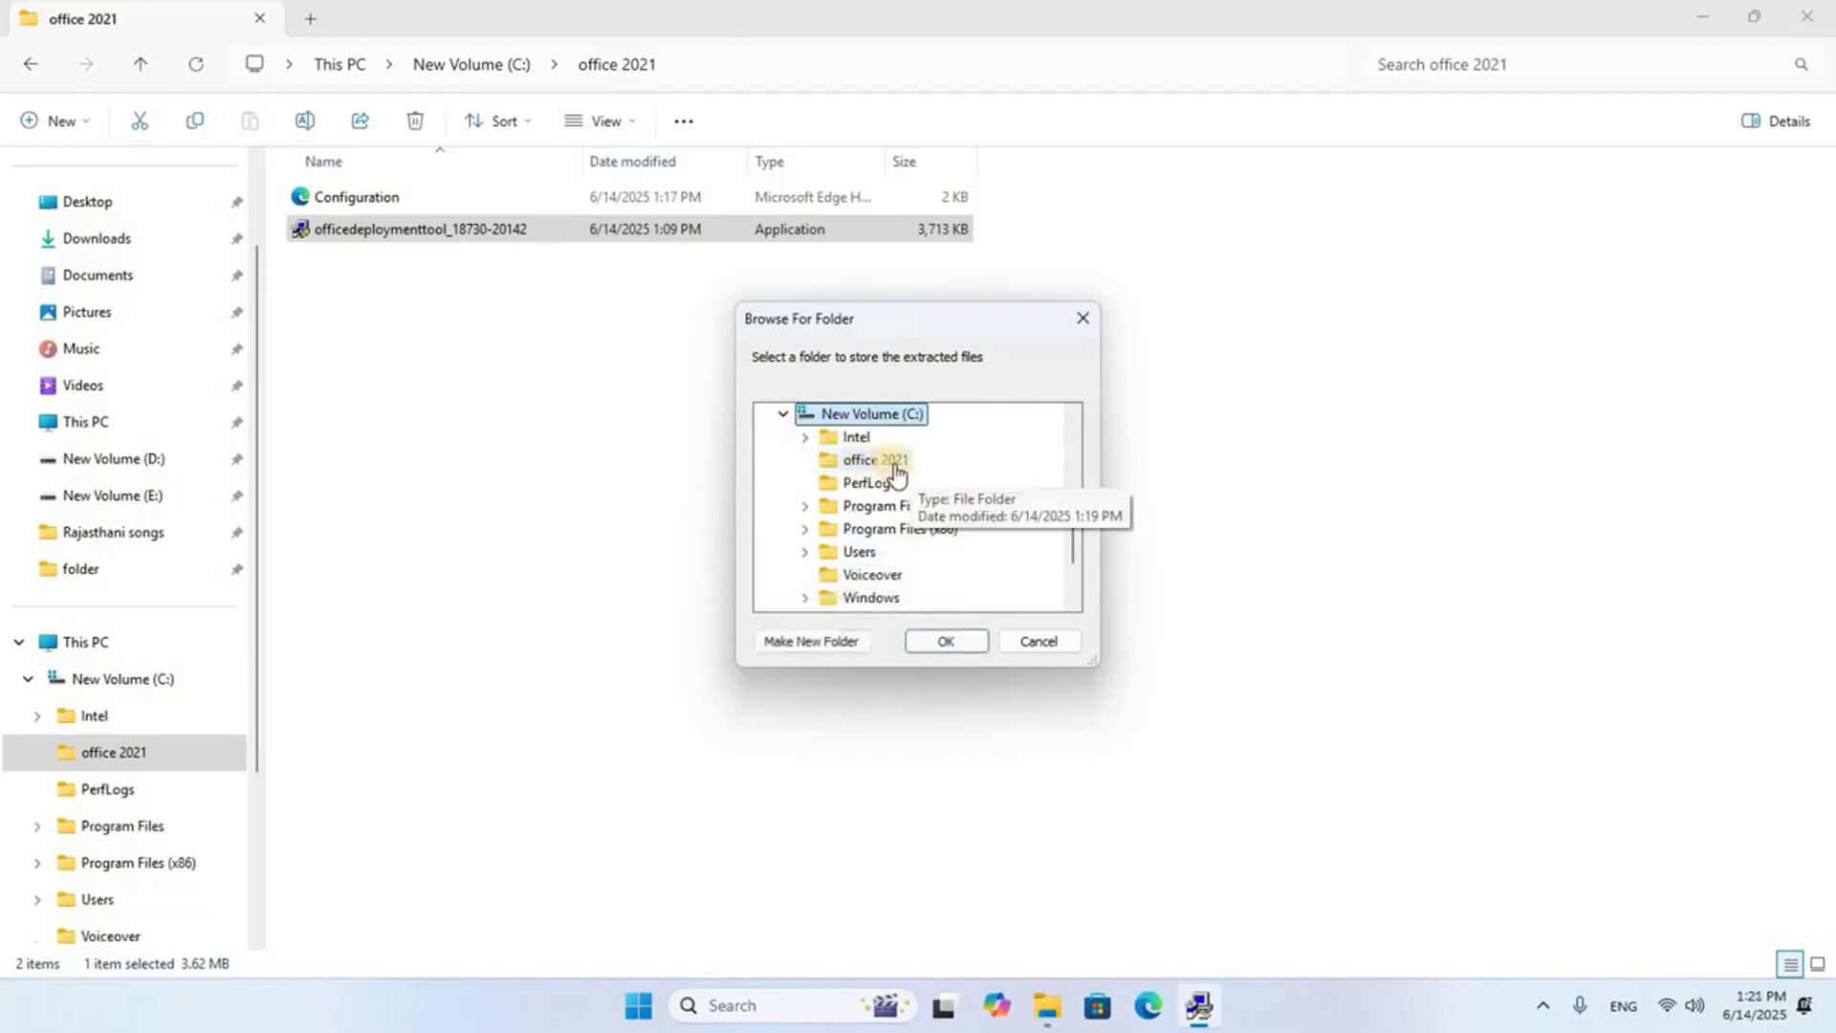
{"action": "left_click", "coordinate": [894, 462]}
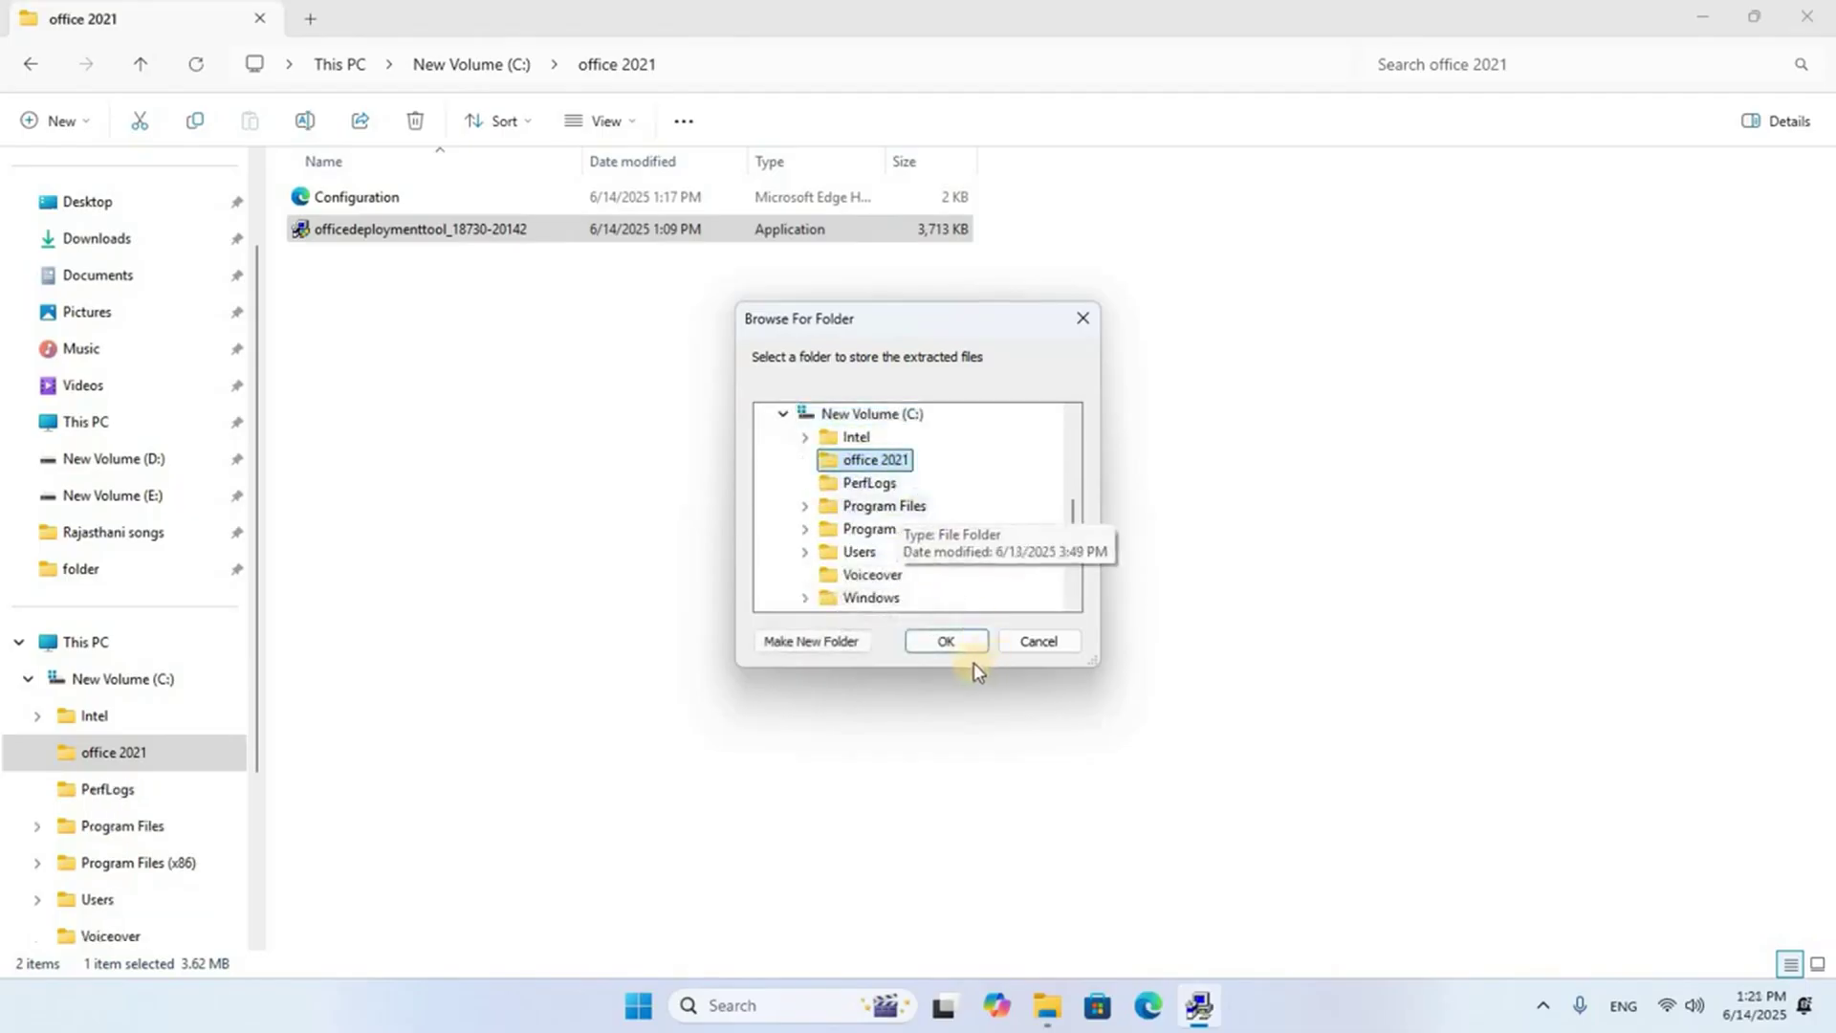
{"action": "left_click", "coordinate": [951, 645]}
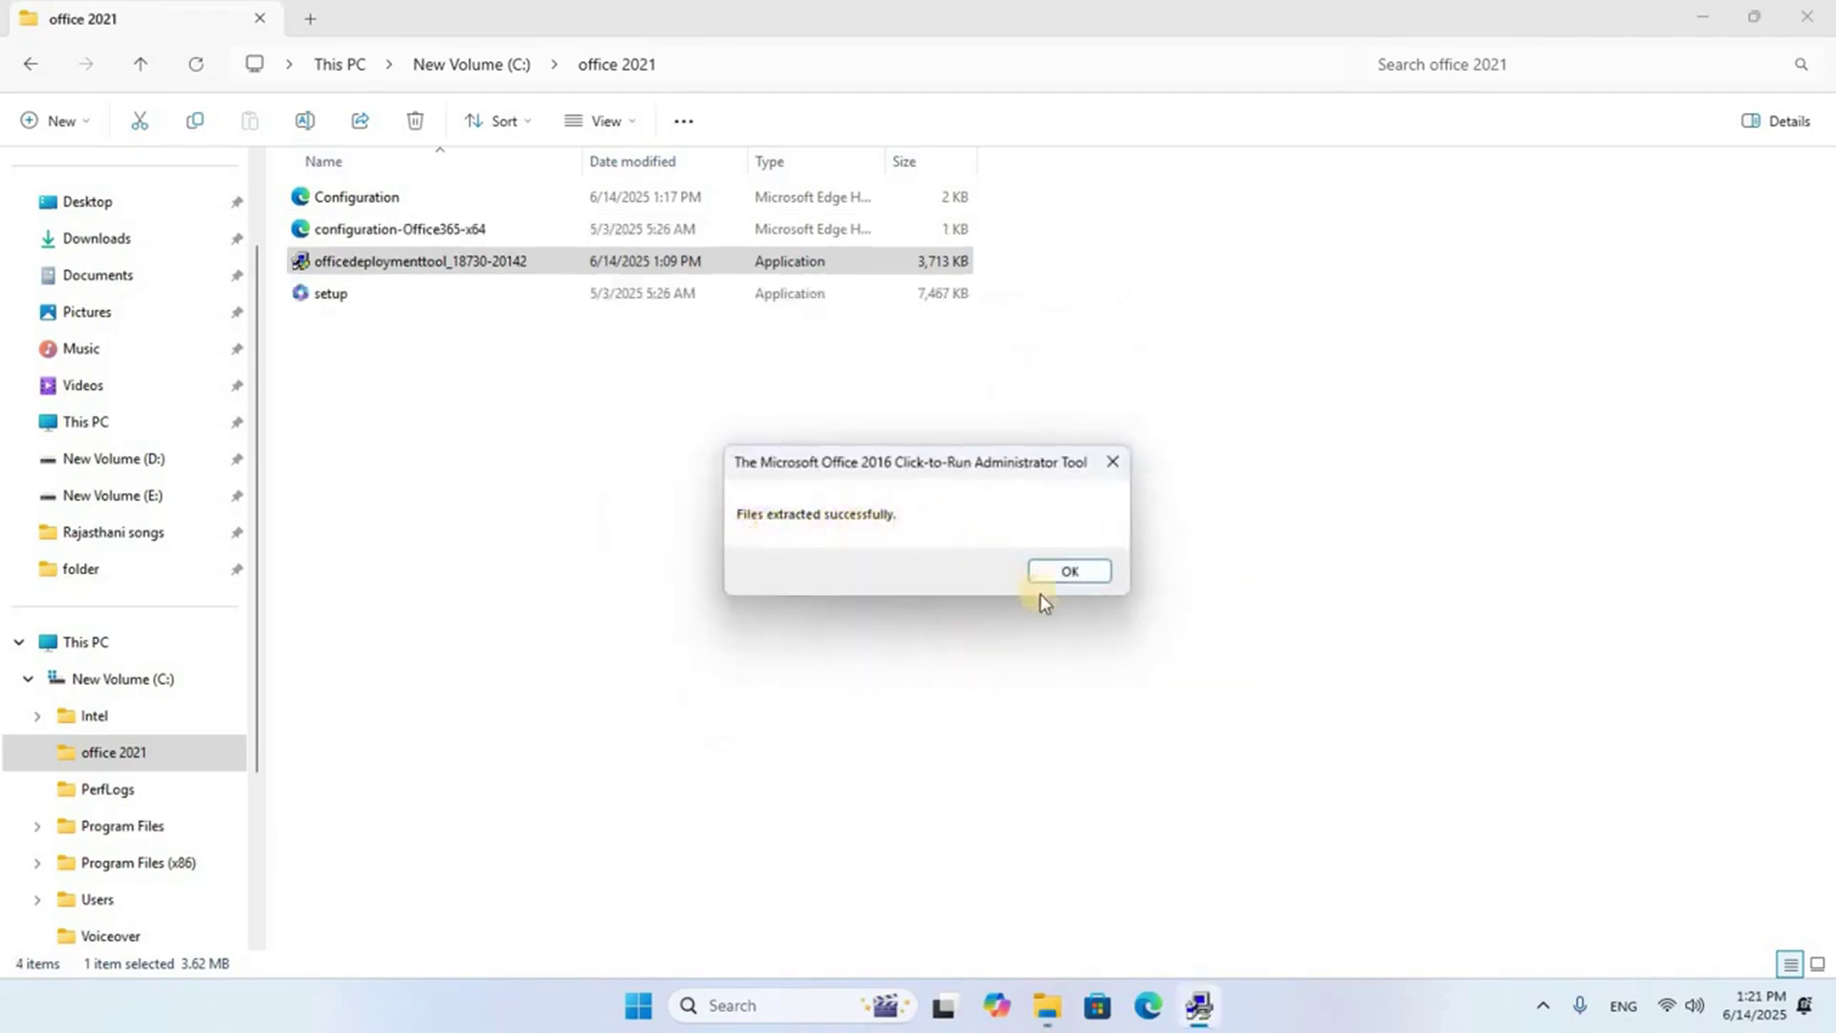
{"action": "left_click", "coordinate": [1084, 573]}
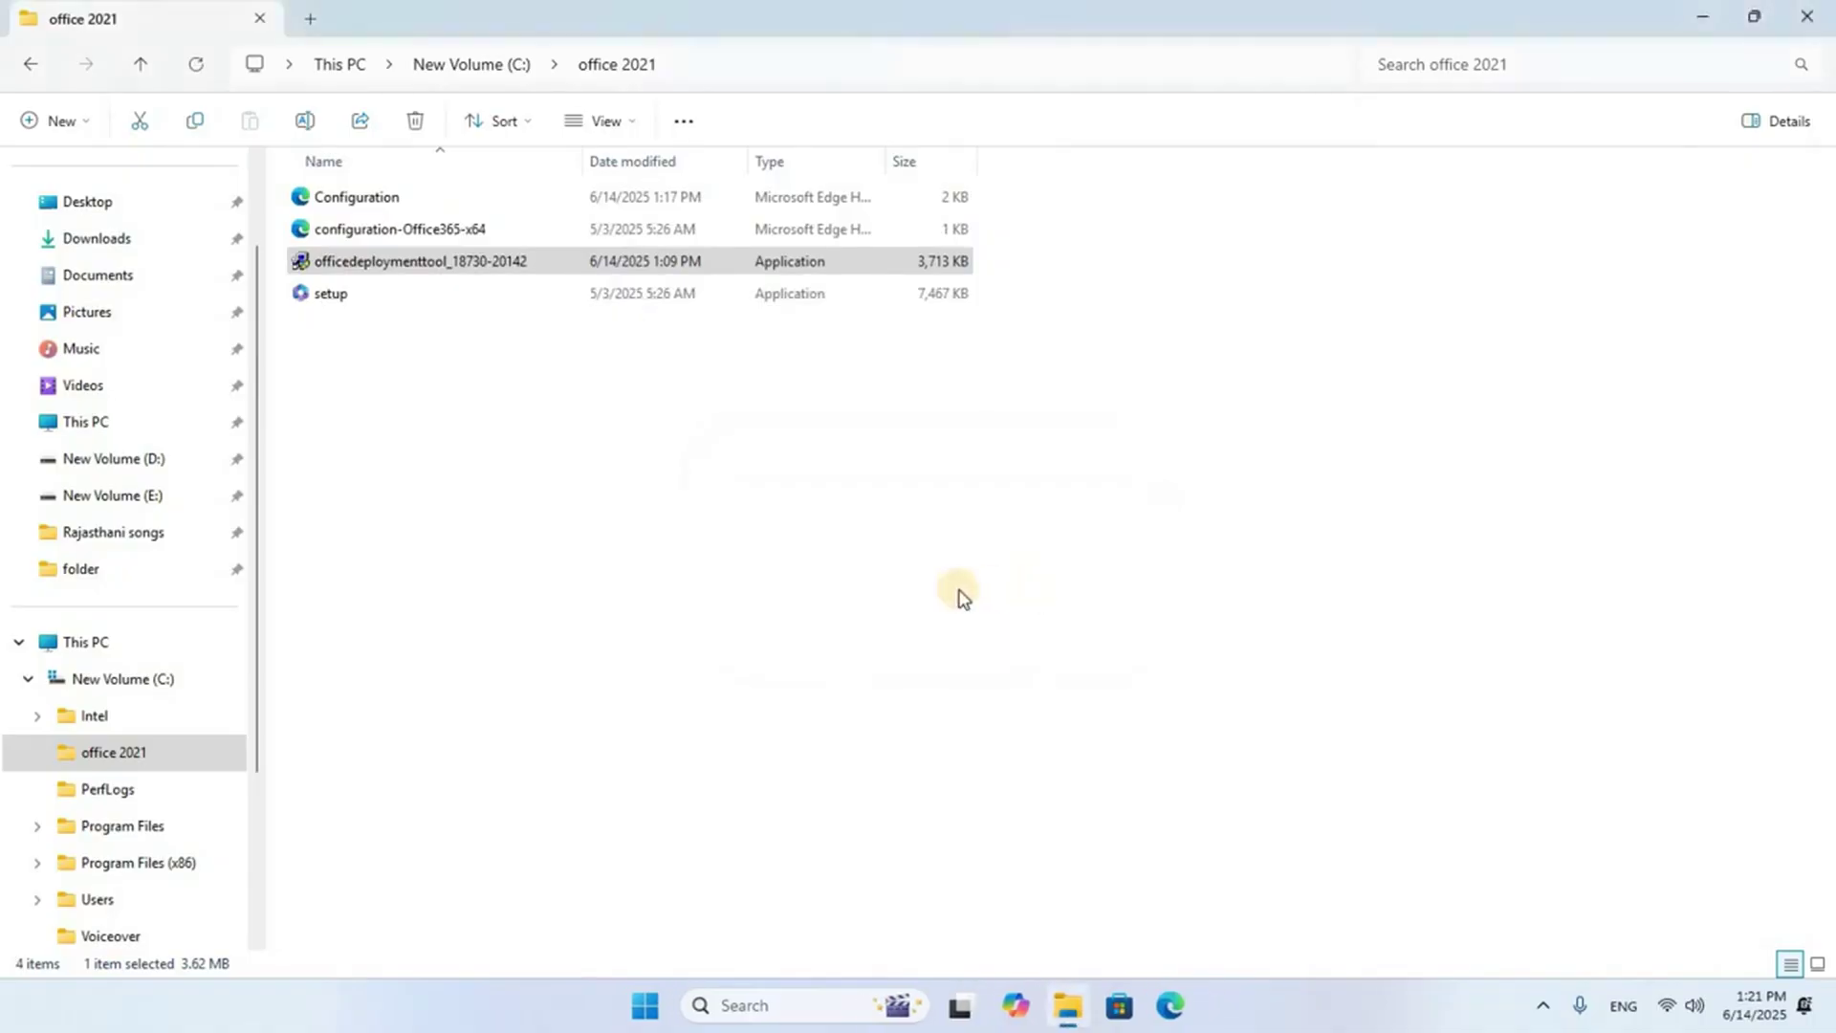
Step: Minimize File Explorer, search Windows for cmd and run Command Prompt as administrator
{"action": "left_click", "coordinate": [1701, 17]}
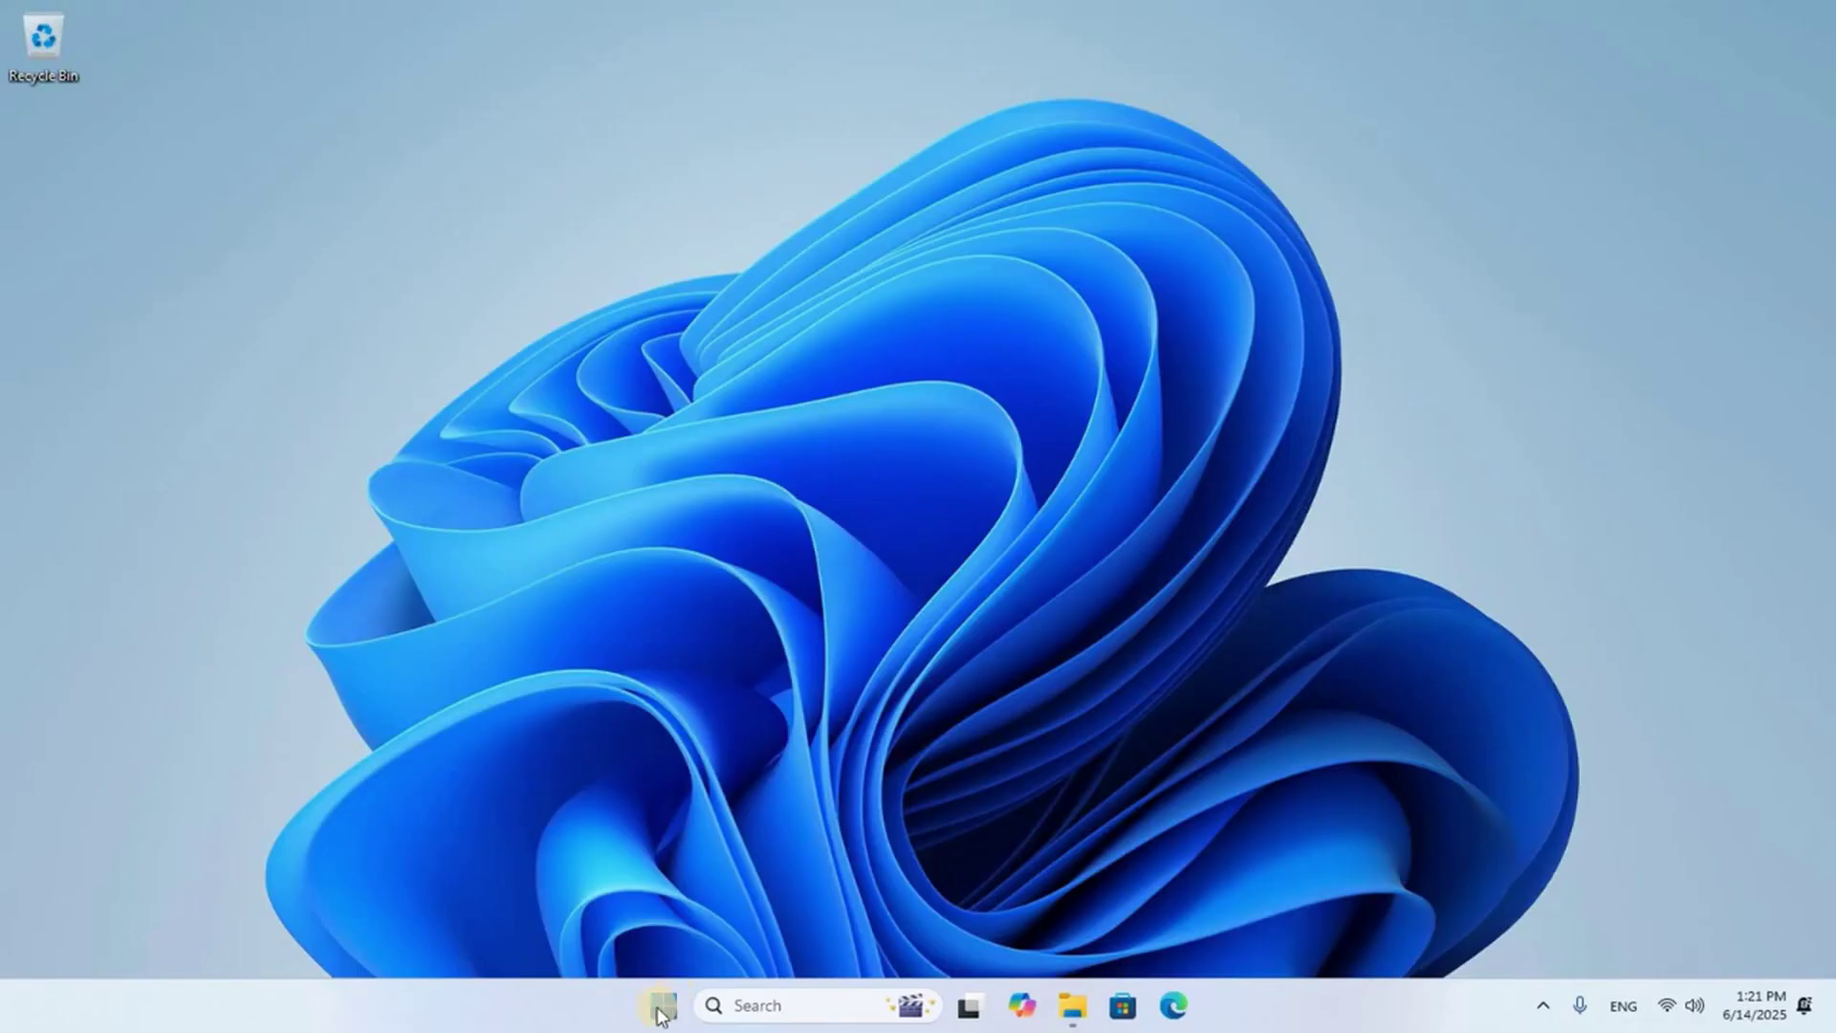
{"action": "left_click", "coordinate": [800, 1012]}
{"action": "type", "text": "cmd"}
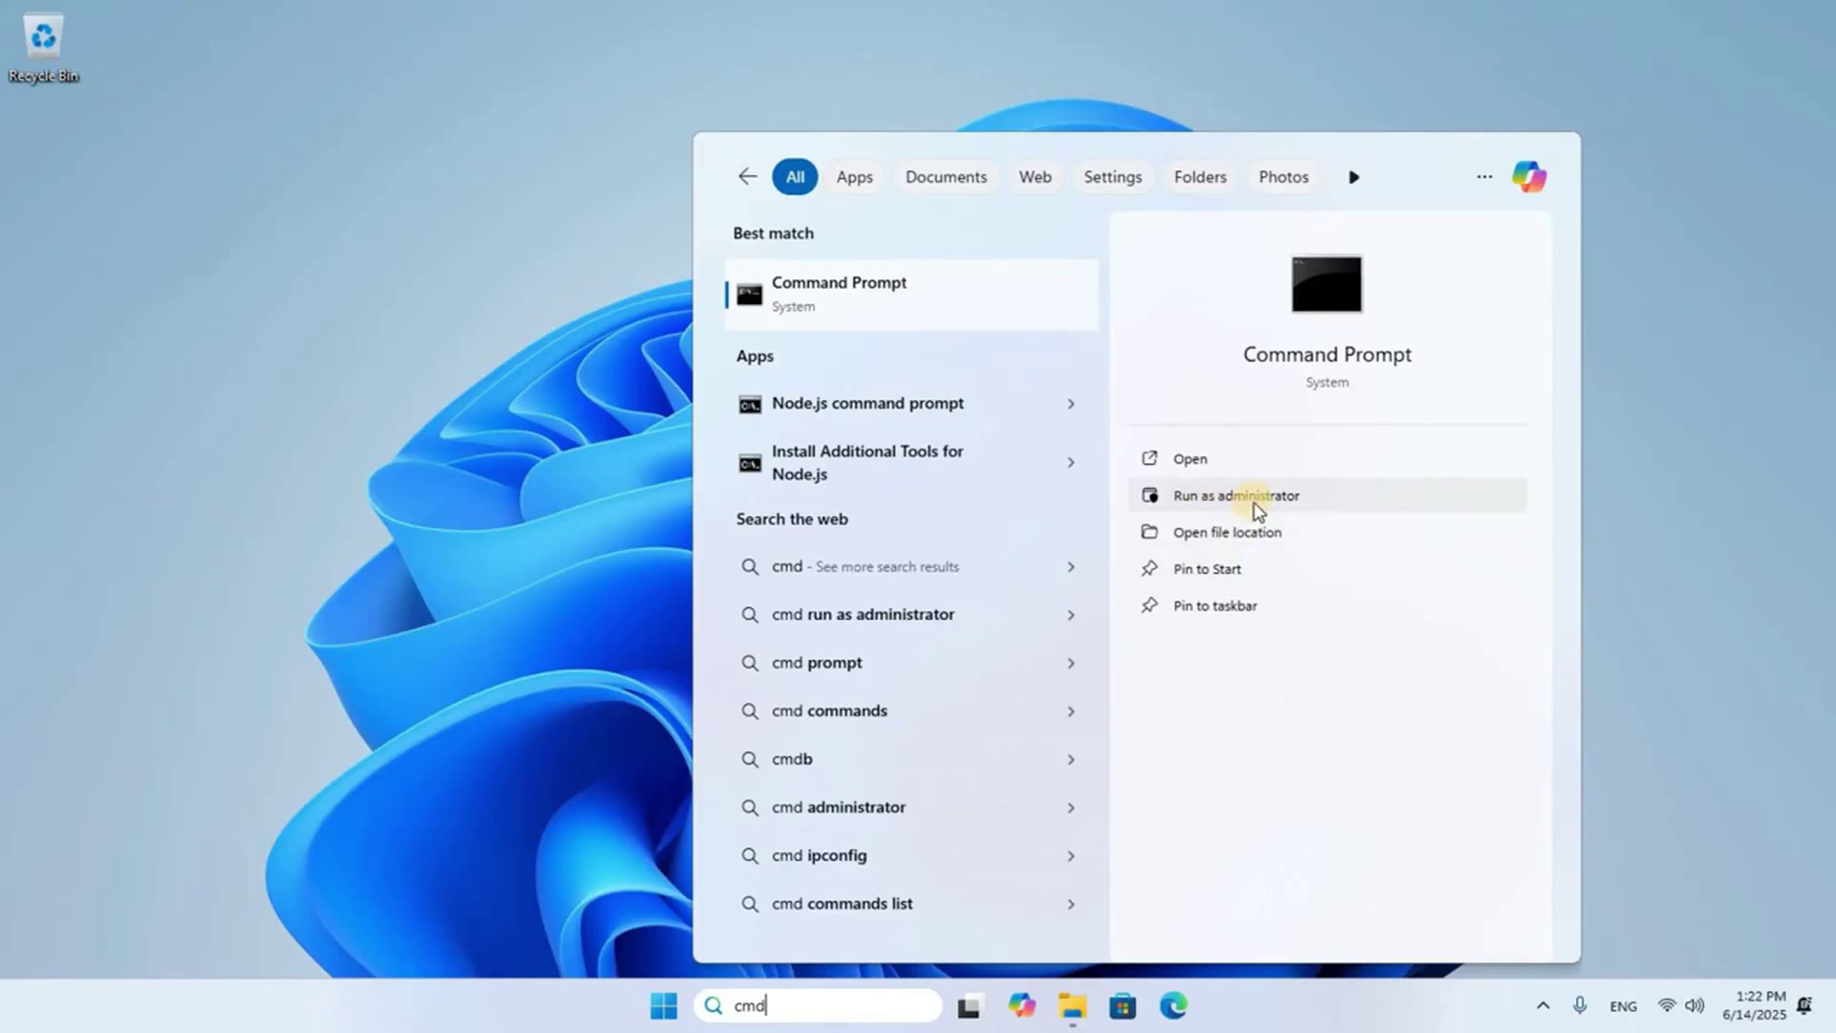
{"action": "left_click", "coordinate": [1256, 506]}
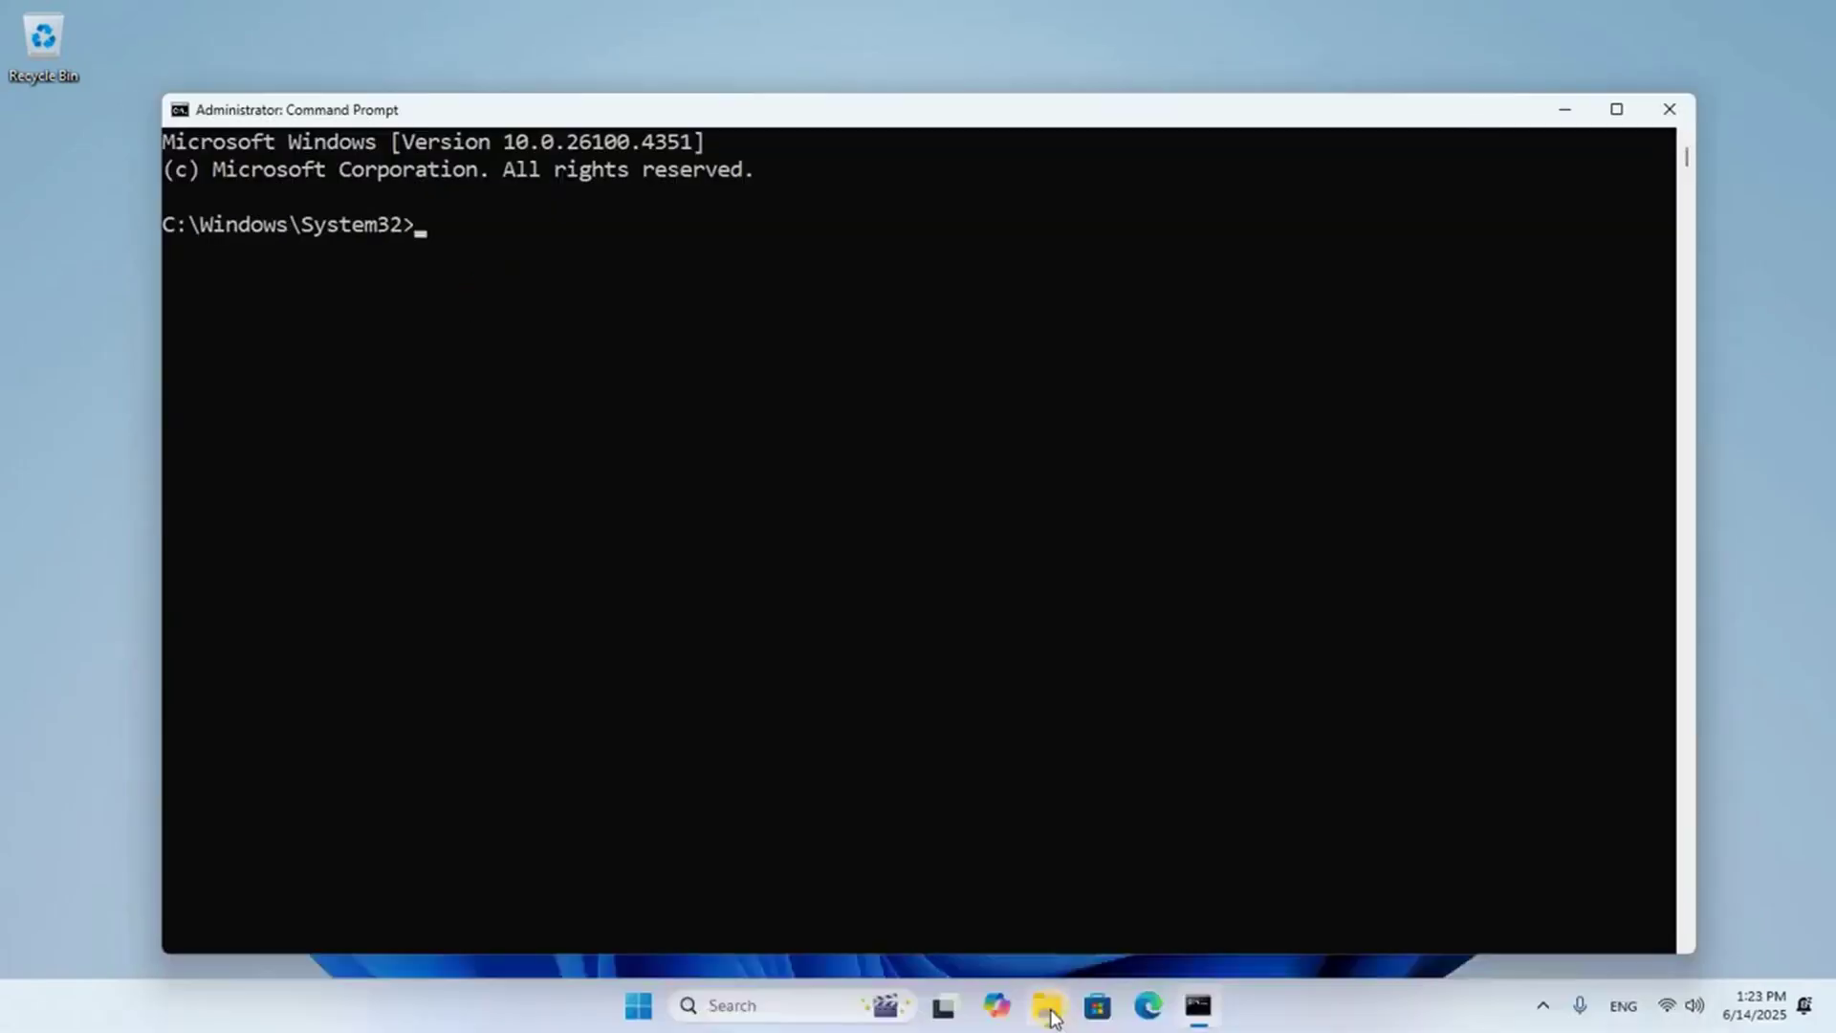
Step: Switch back to File Explorer and copy the office 2021 folder's path, C:\office 2021
{"action": "mouse_move", "coordinate": [1049, 1011]}
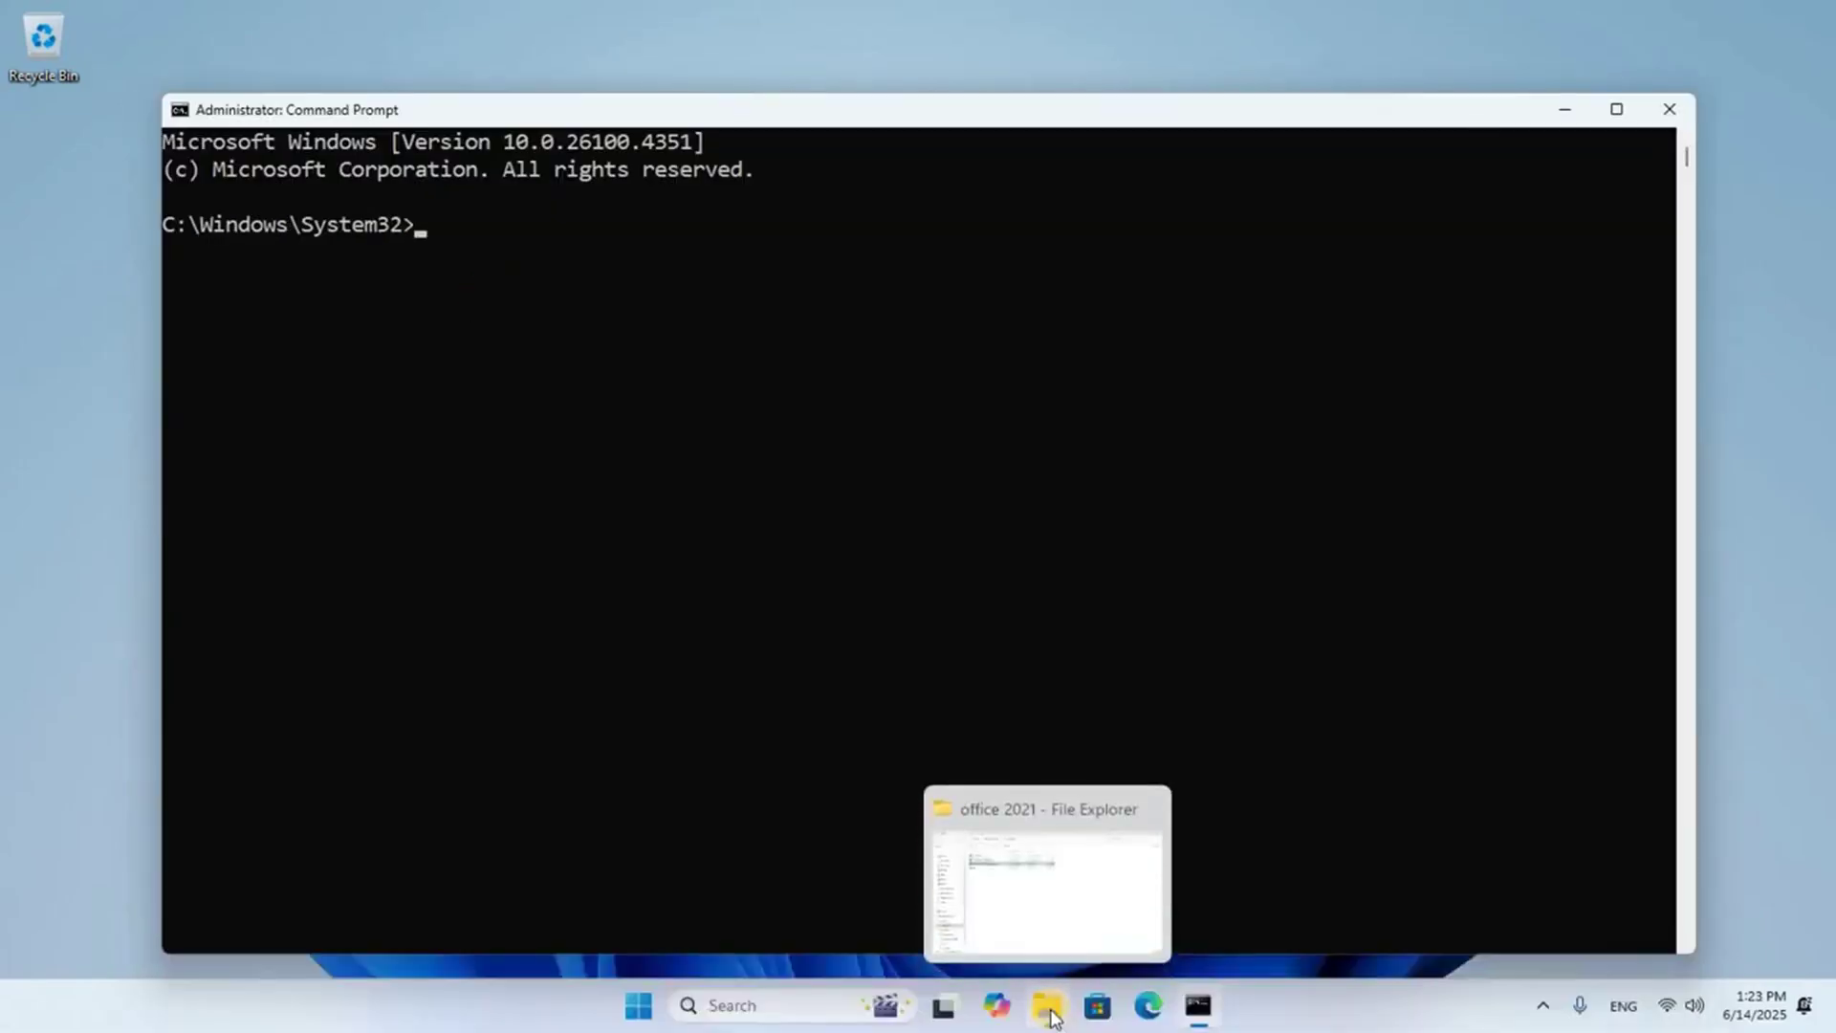
{"action": "left_click", "coordinate": [1049, 1011]}
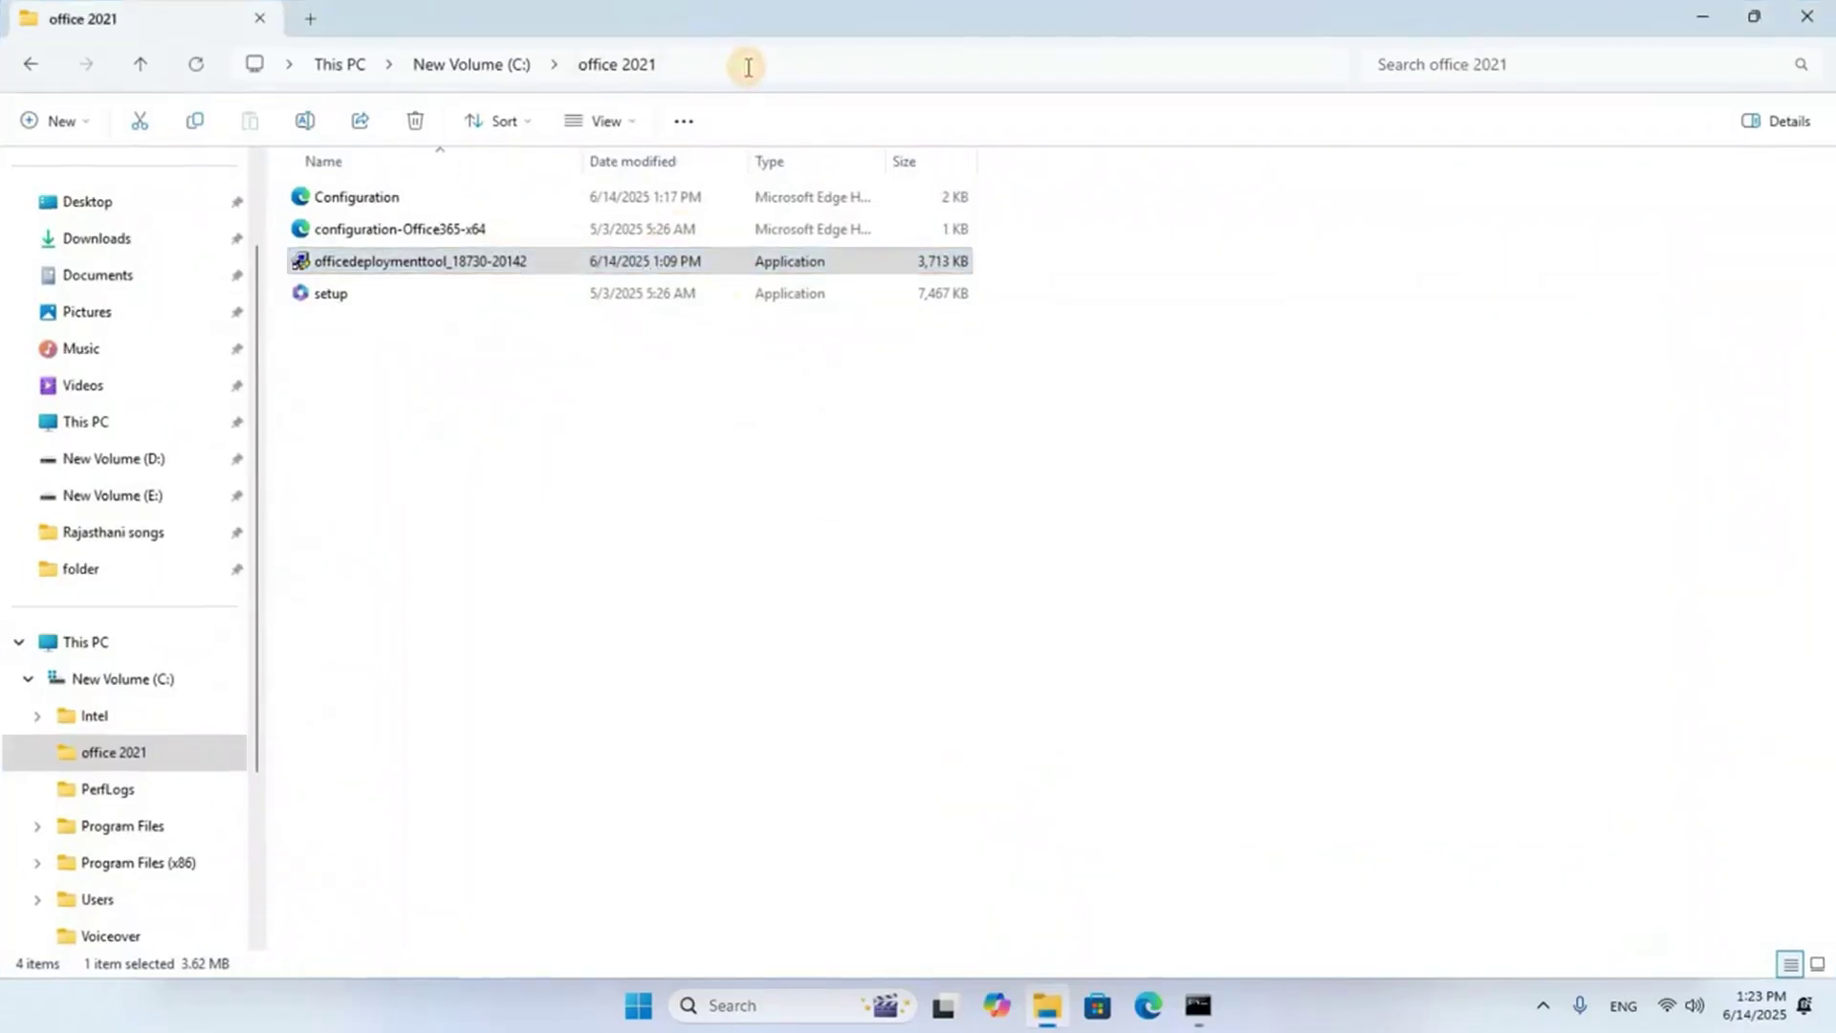
{"action": "left_click", "coordinate": [750, 67]}
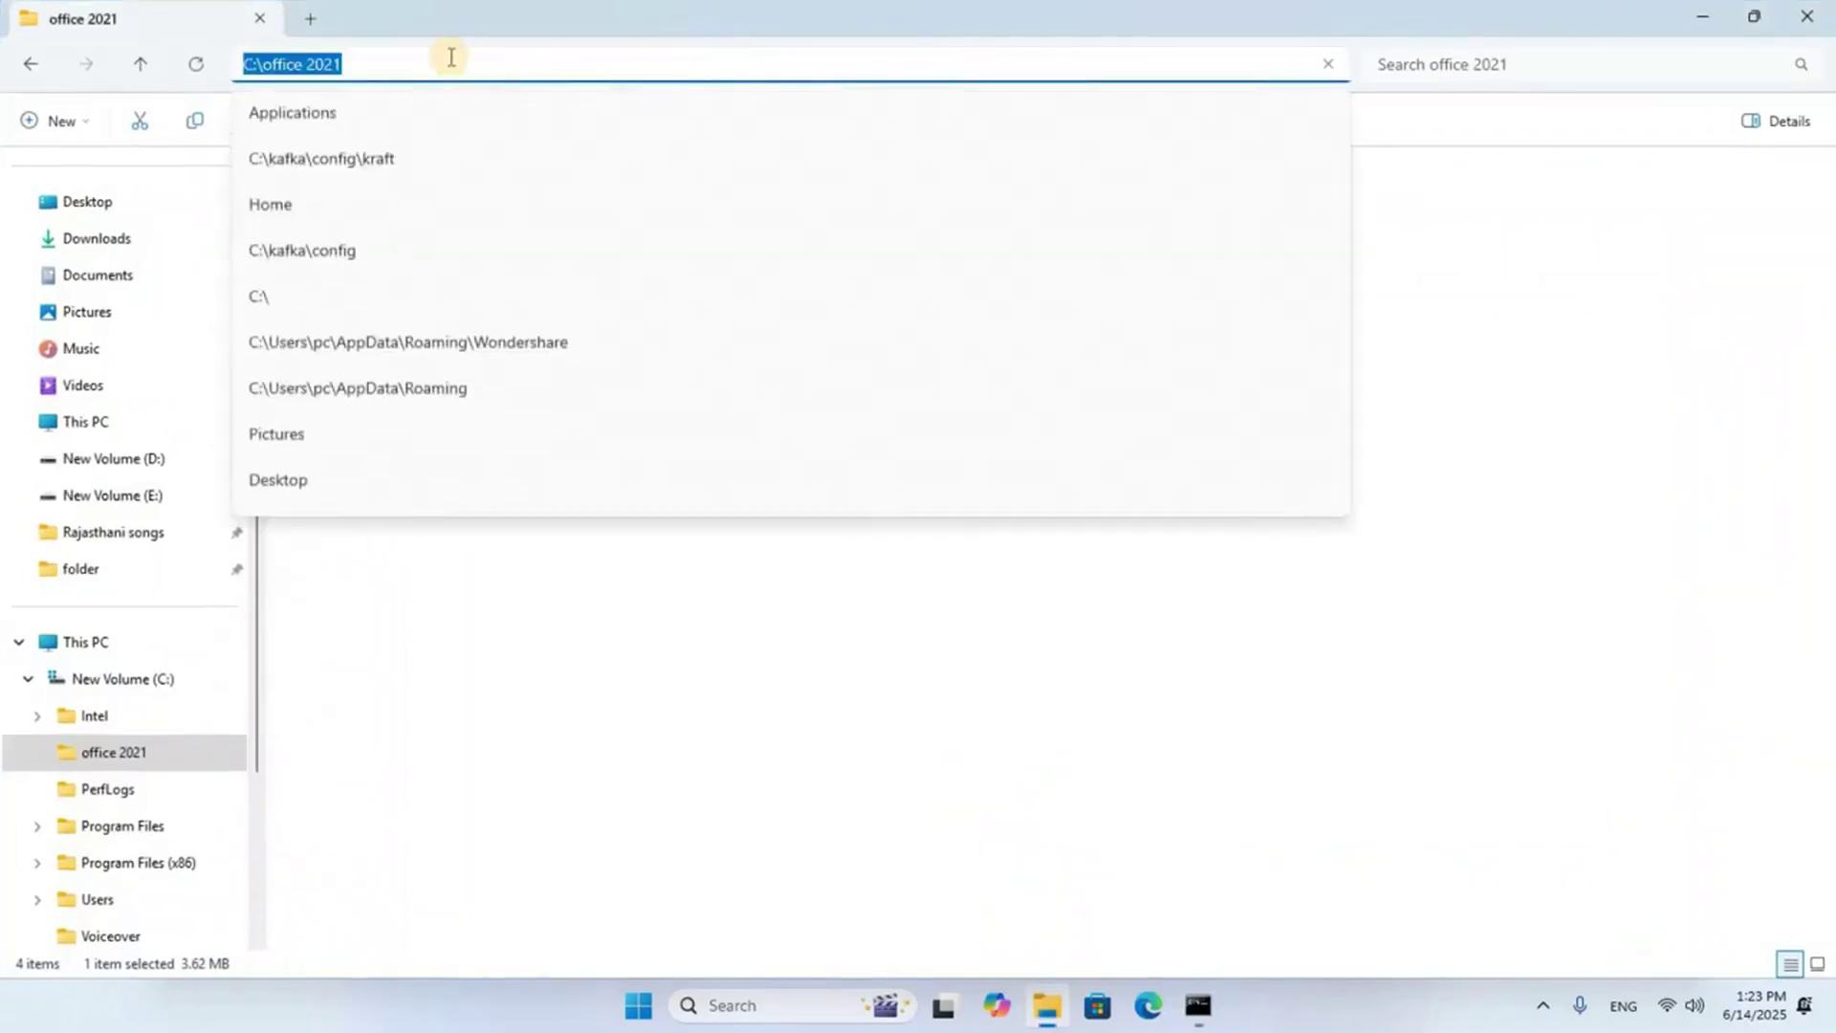
{"action": "right_click", "coordinate": [308, 63]}
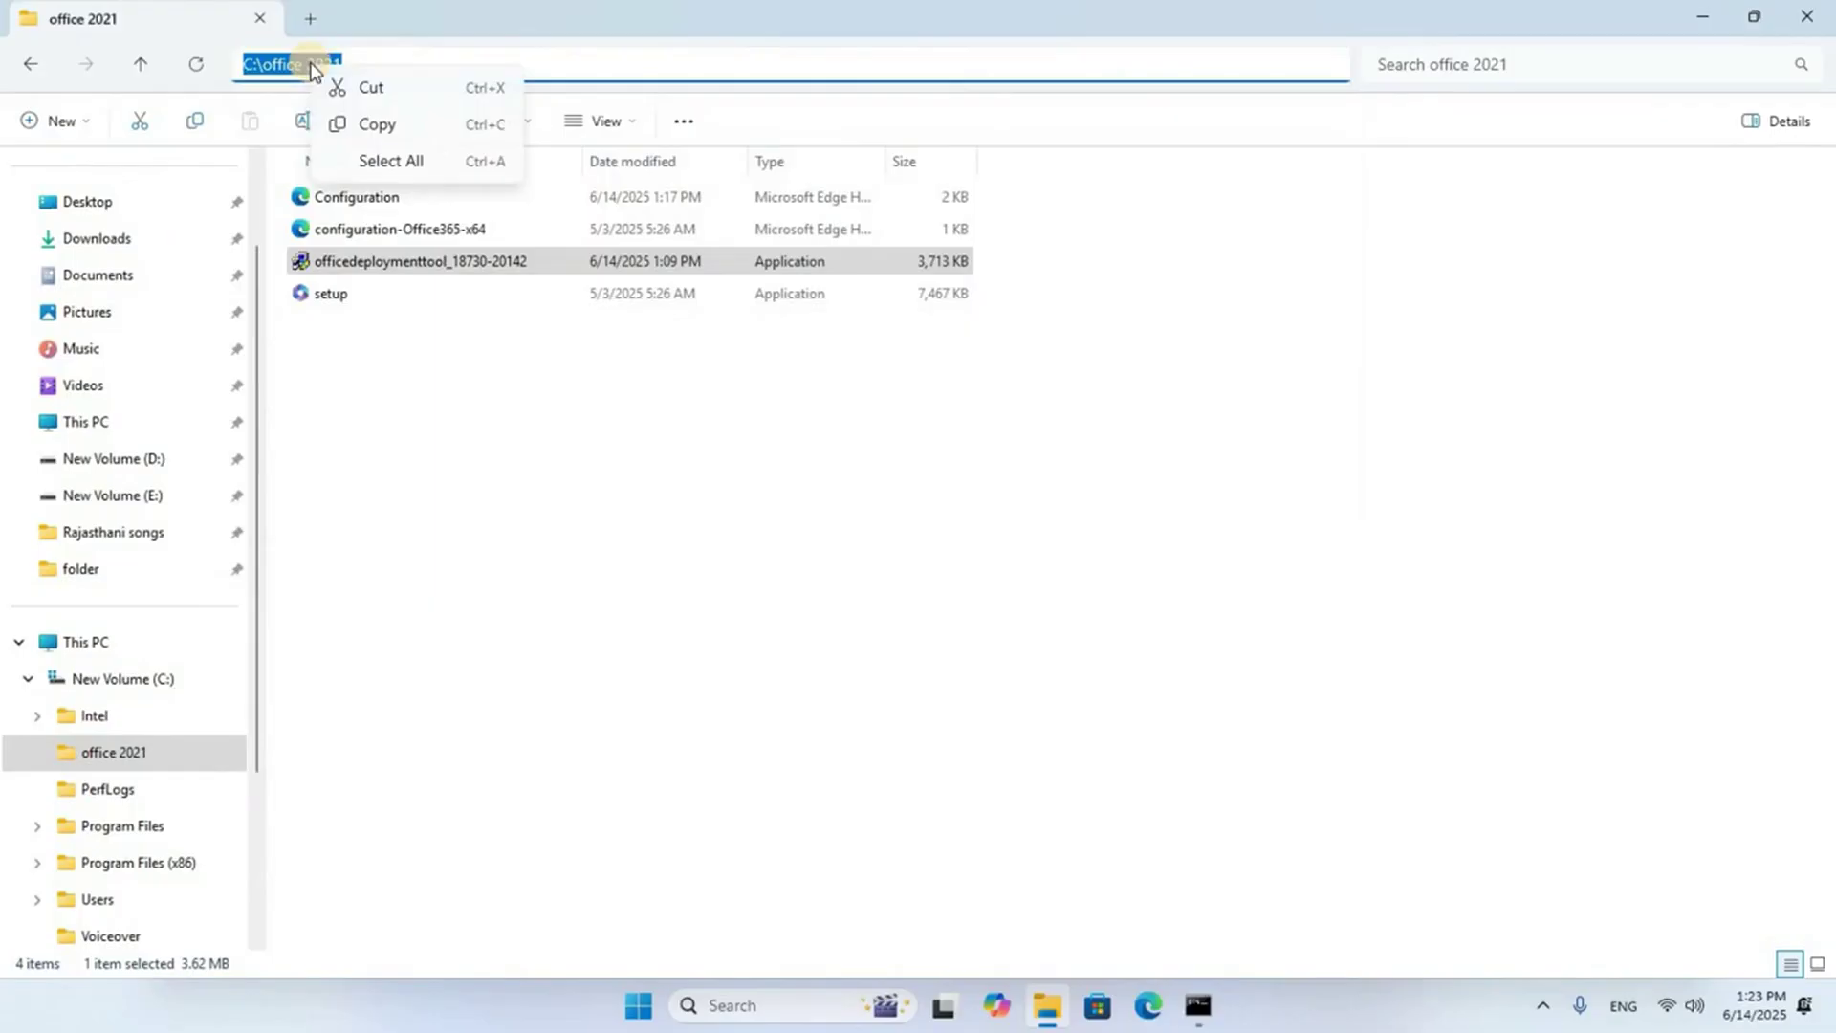
{"action": "left_click", "coordinate": [378, 127]}
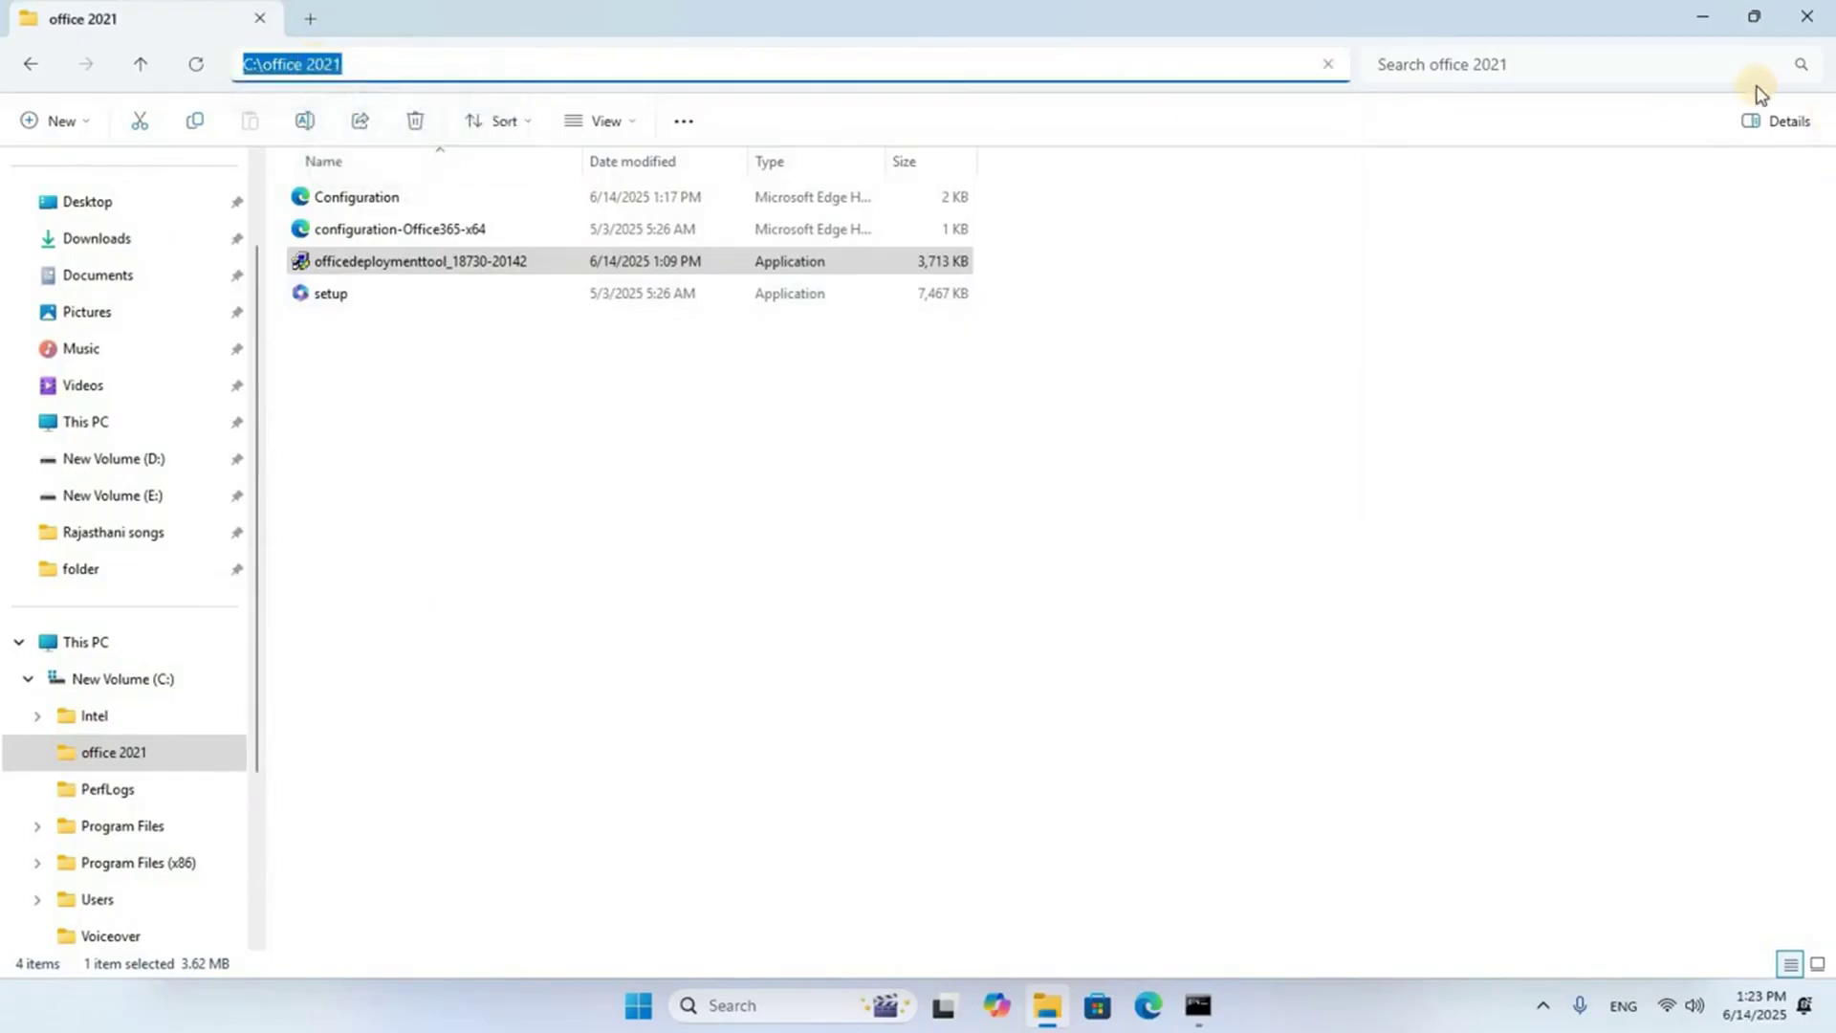
Step: Minimize File Explorer and change the Command Prompt directory to C:\office 2021 using the copied path
{"action": "left_click", "coordinate": [1698, 29]}
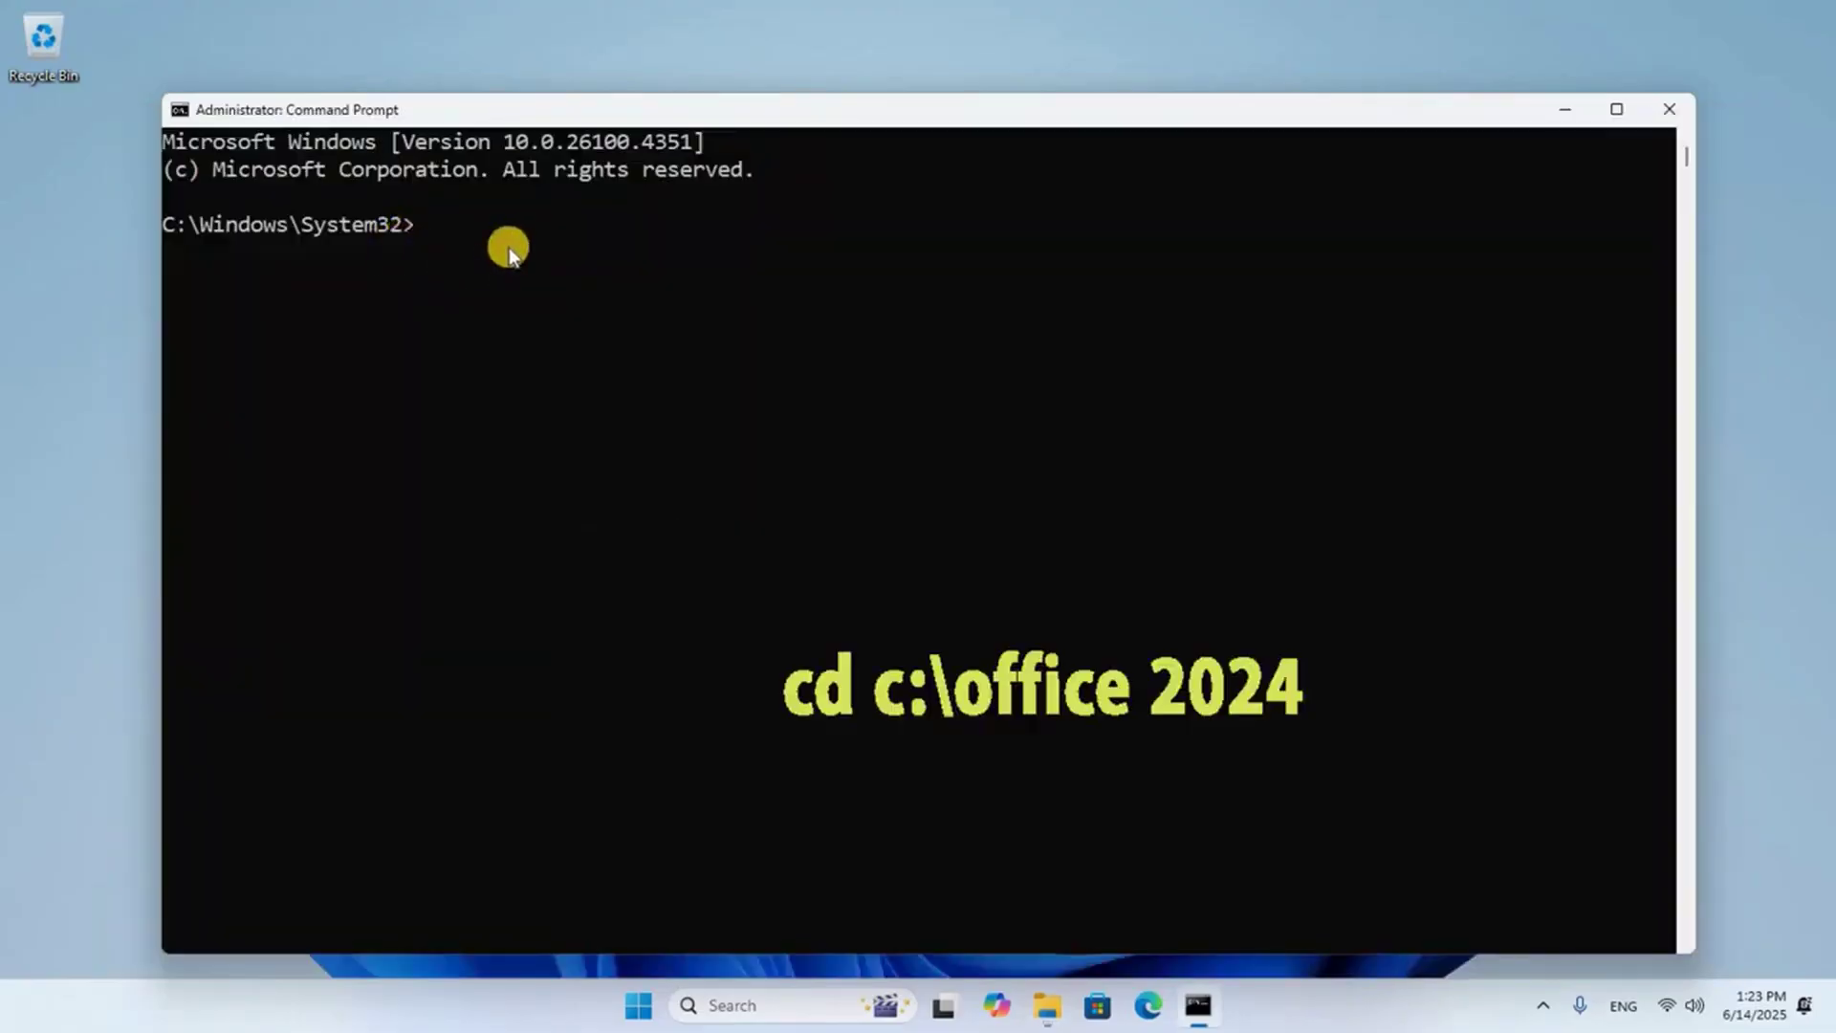
{"action": "type", "text": "cd"}
{"action": "key", "text": "ctrl+v"}
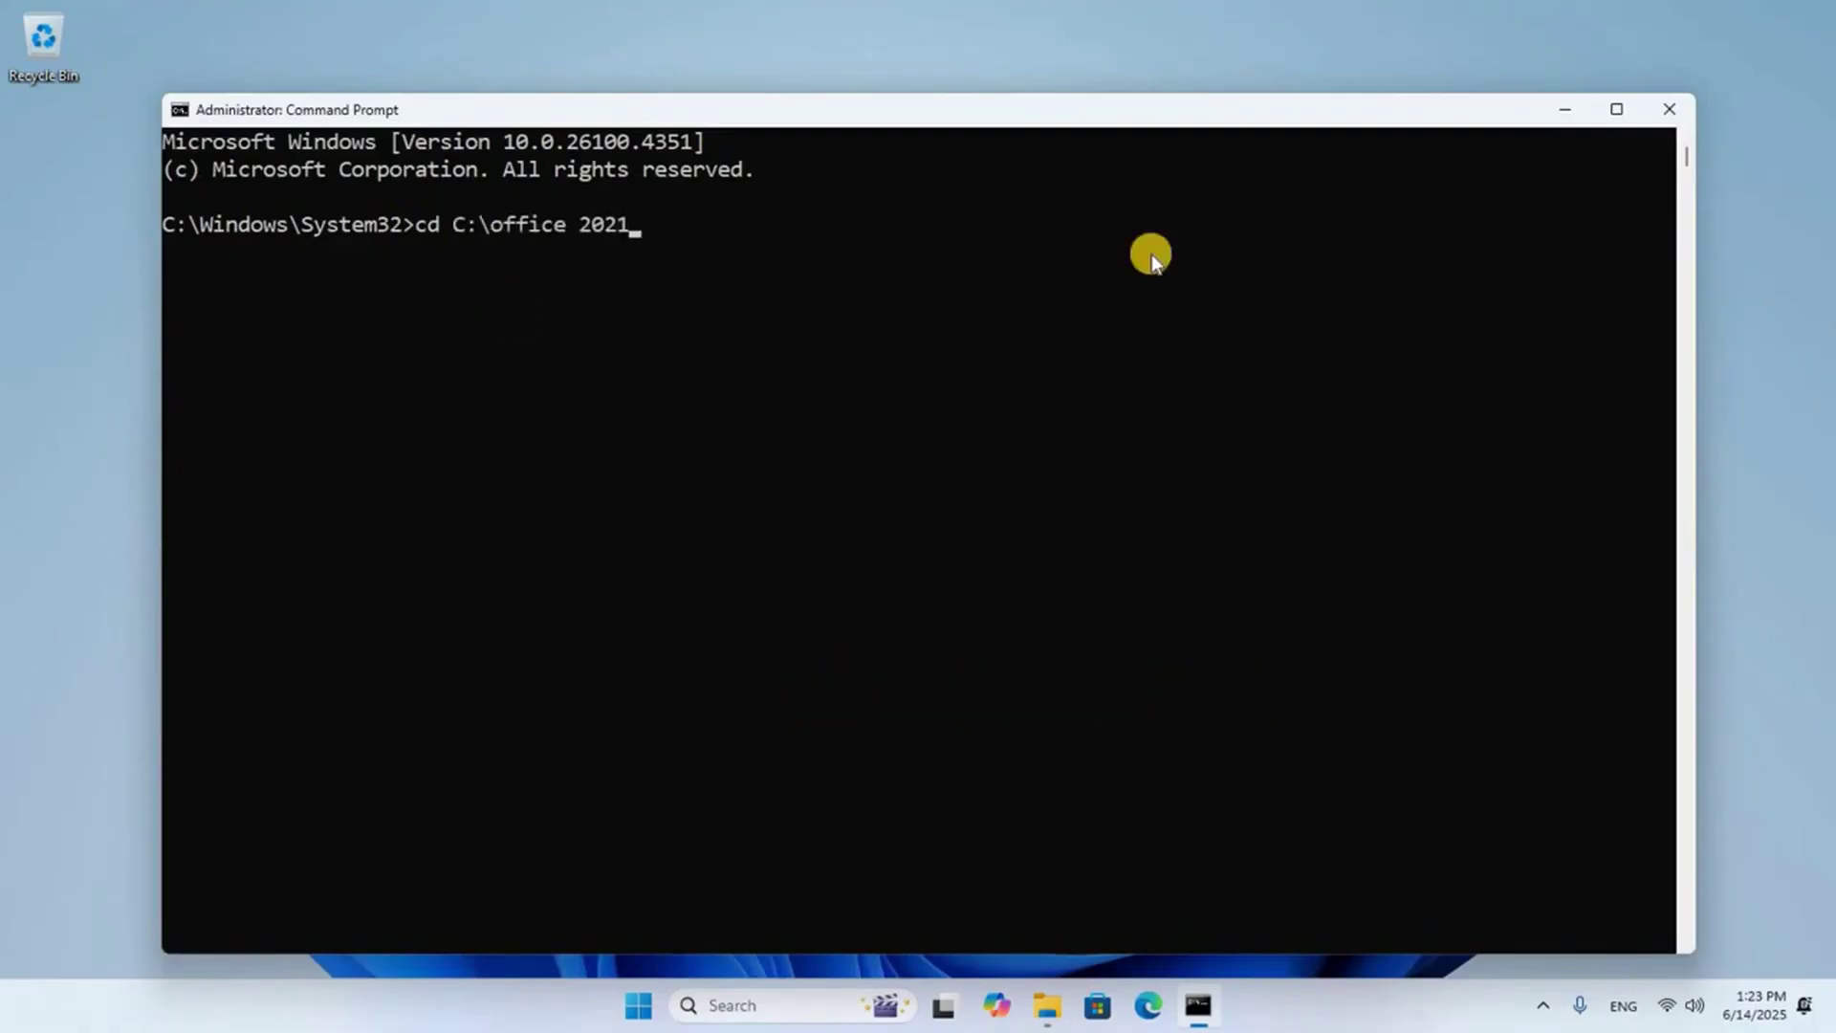
{"action": "key", "text": "Return"}
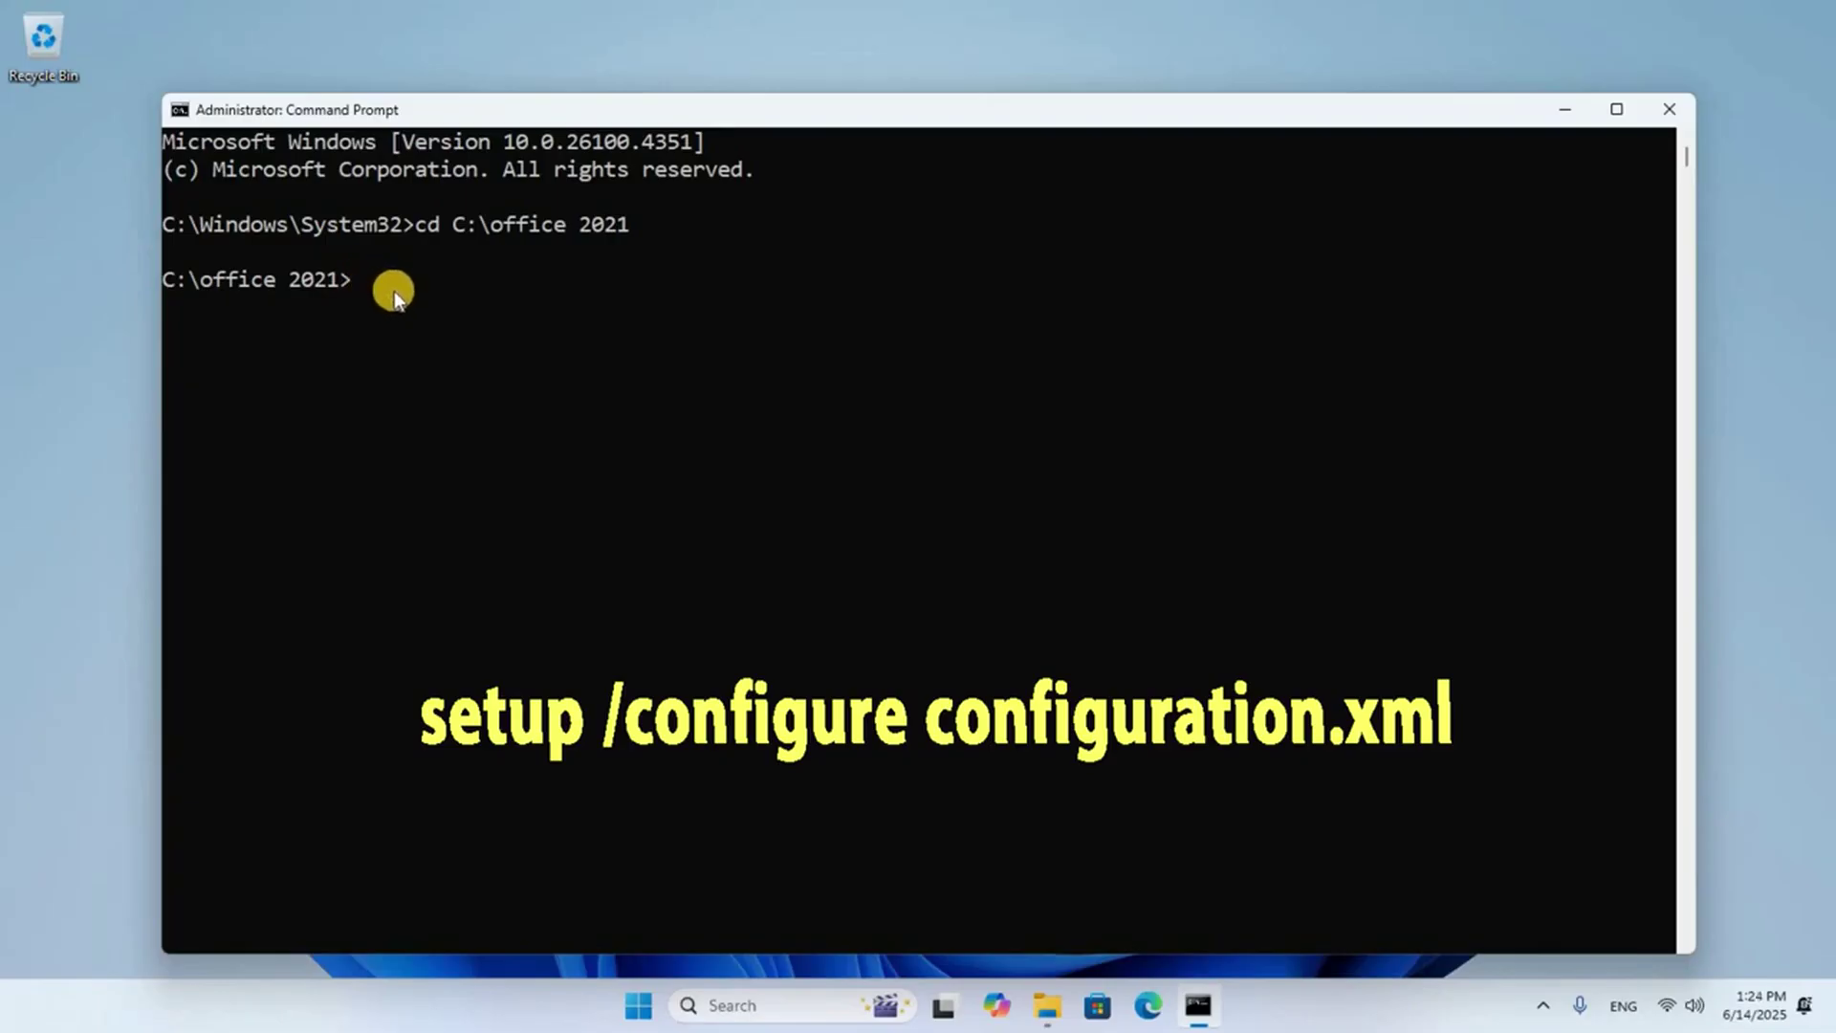
Step: Run setup /configure configuration.xml to start the Office installation, and close the Command Prompt window
{"action": "key", "text": "ctrl+v"}
{"action": "key", "text": "Return"}
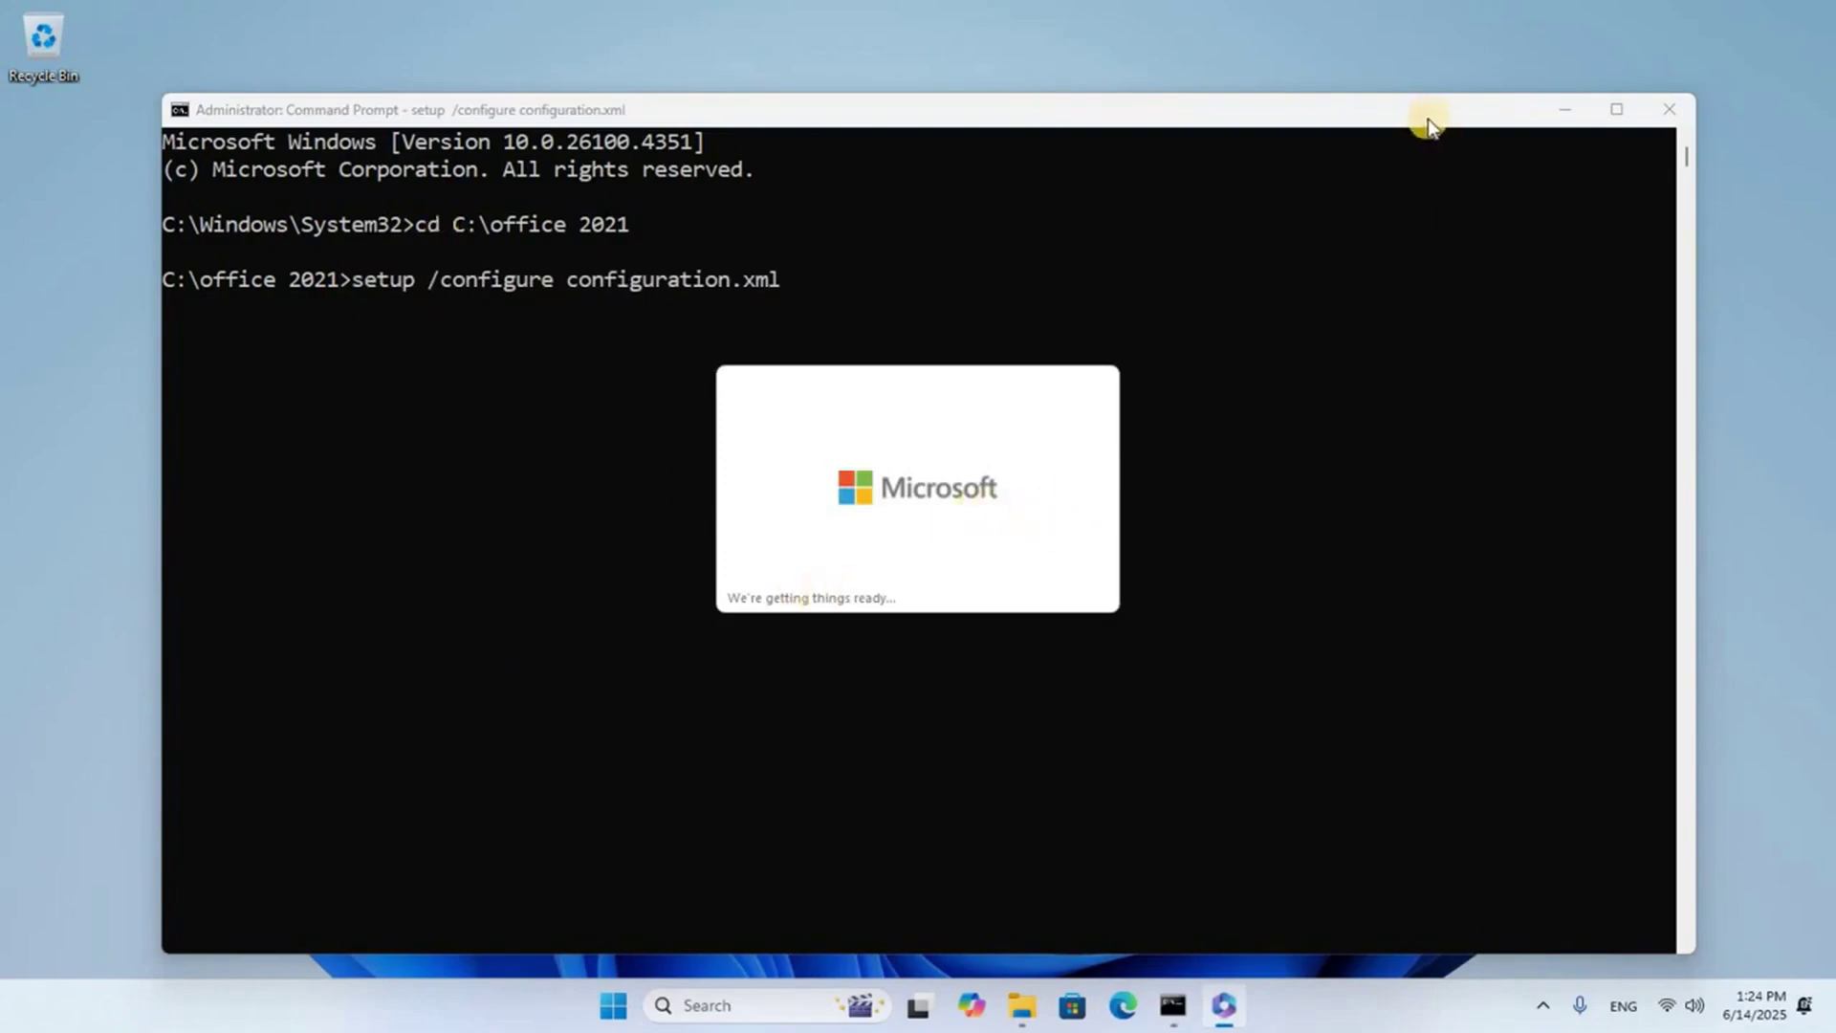
{"action": "left_click", "coordinate": [1666, 113]}
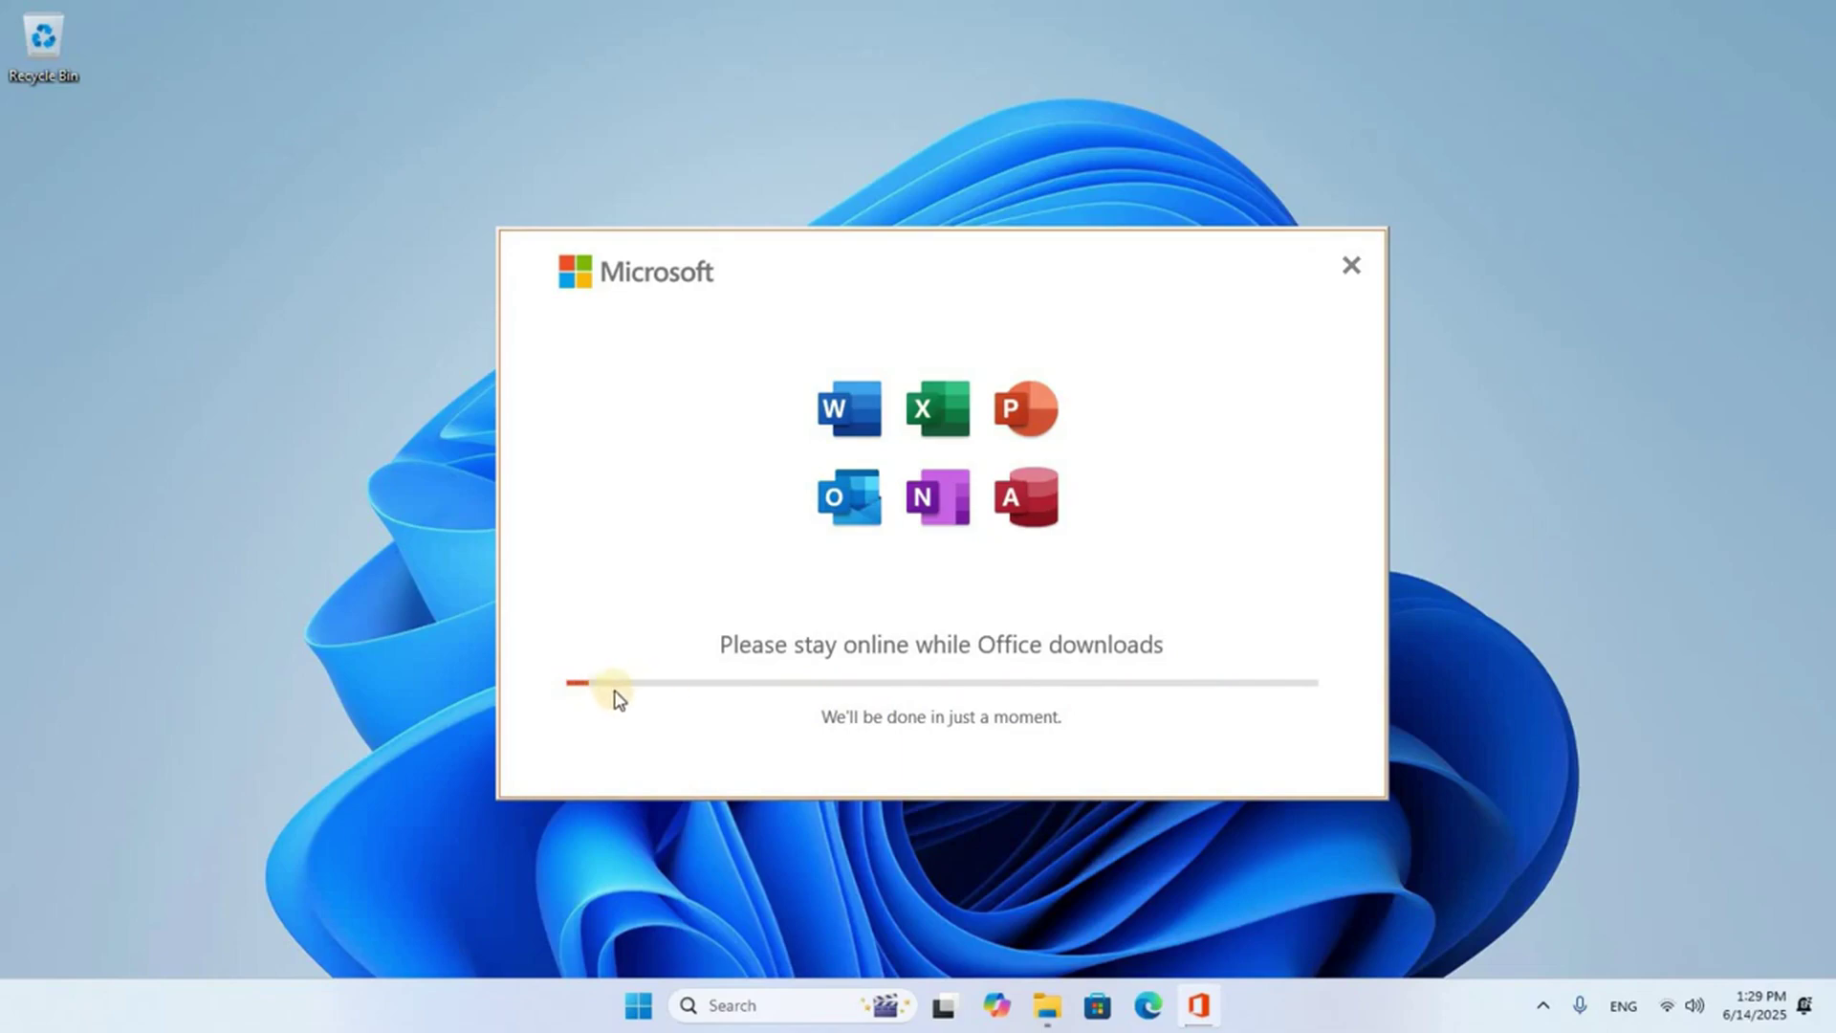
Step: Check the Office download status from the hidden notification area and close the installer once the installation finishes
{"action": "left_click", "coordinate": [1542, 1006]}
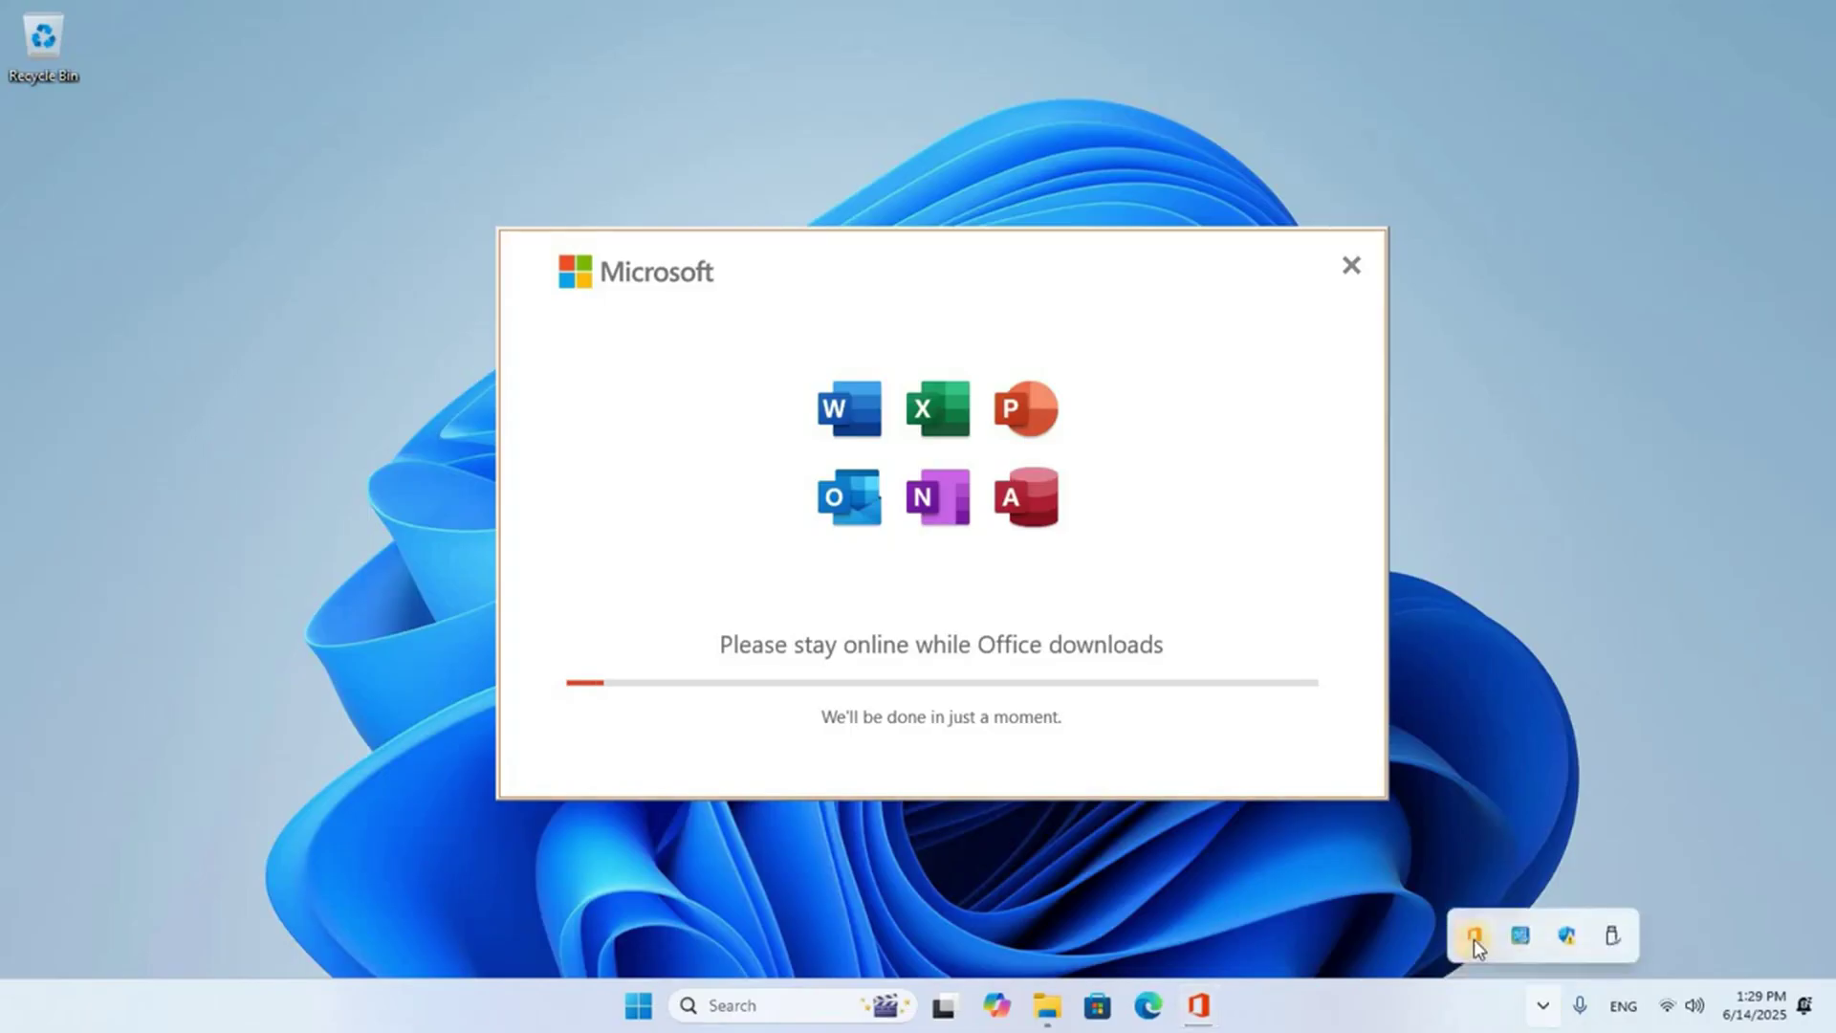
{"action": "left_click", "coordinate": [1472, 939]}
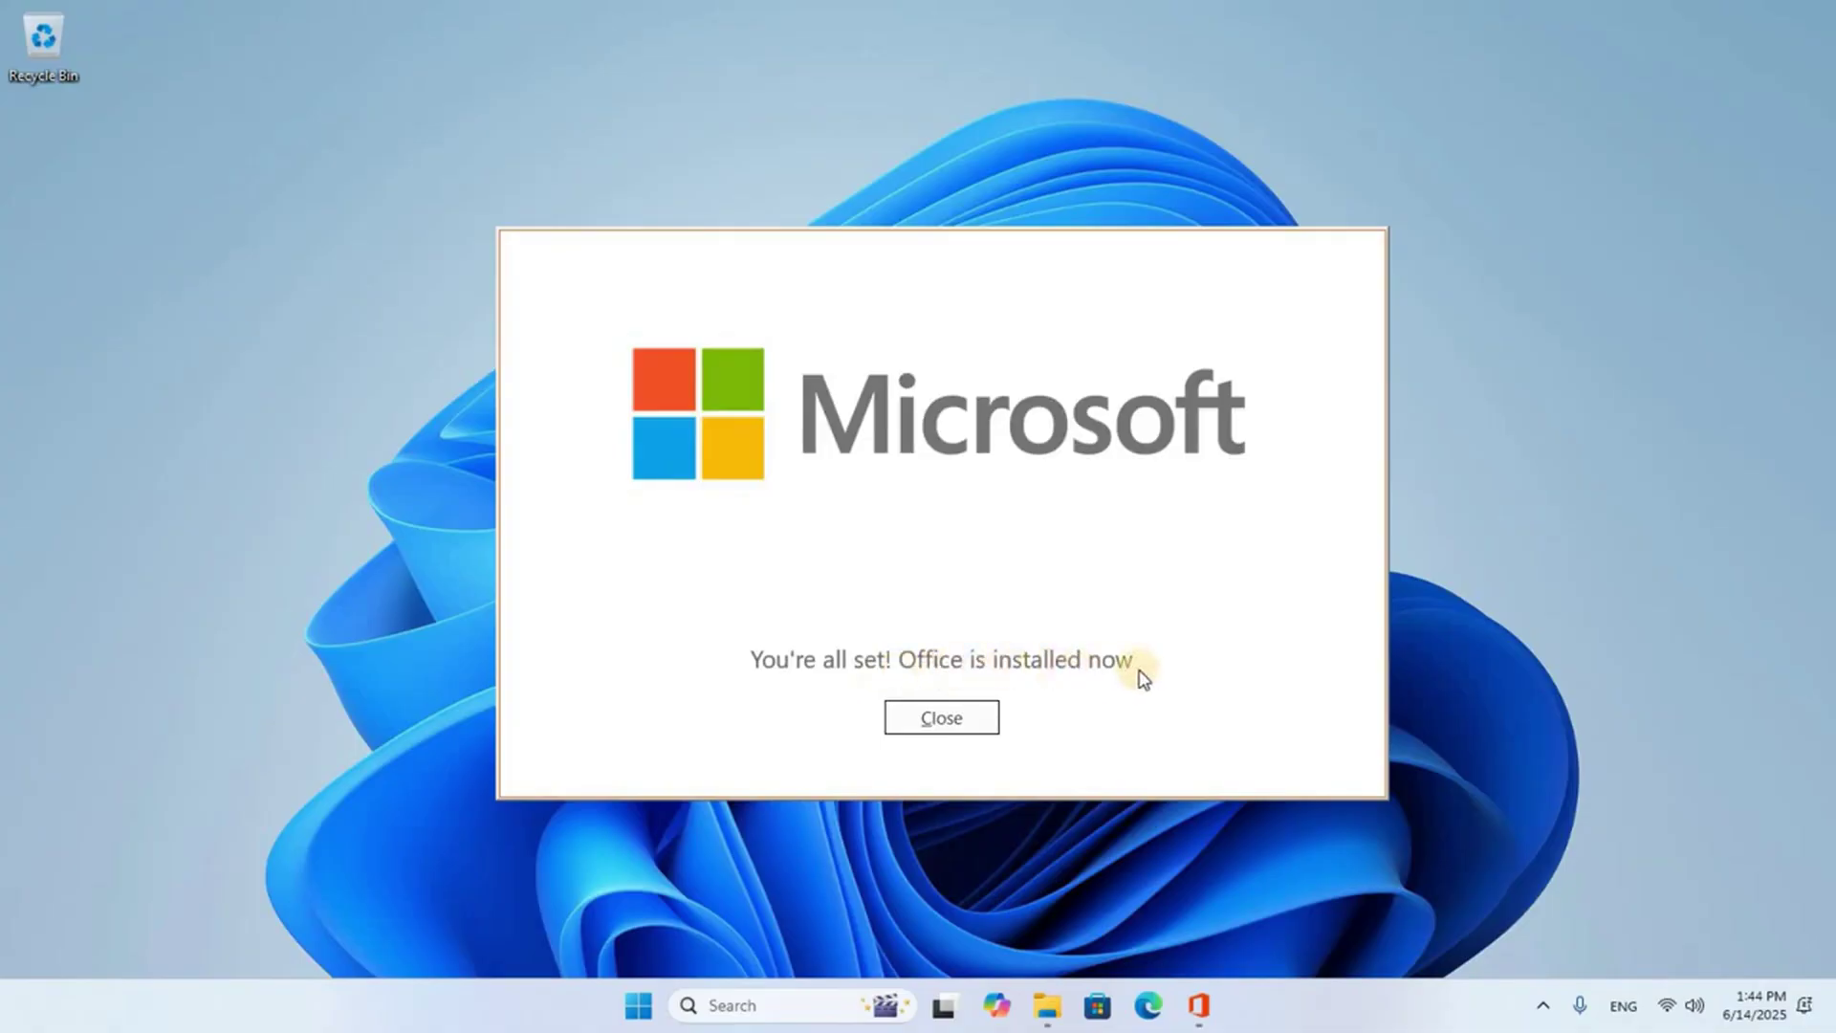
{"action": "left_click", "coordinate": [943, 719]}
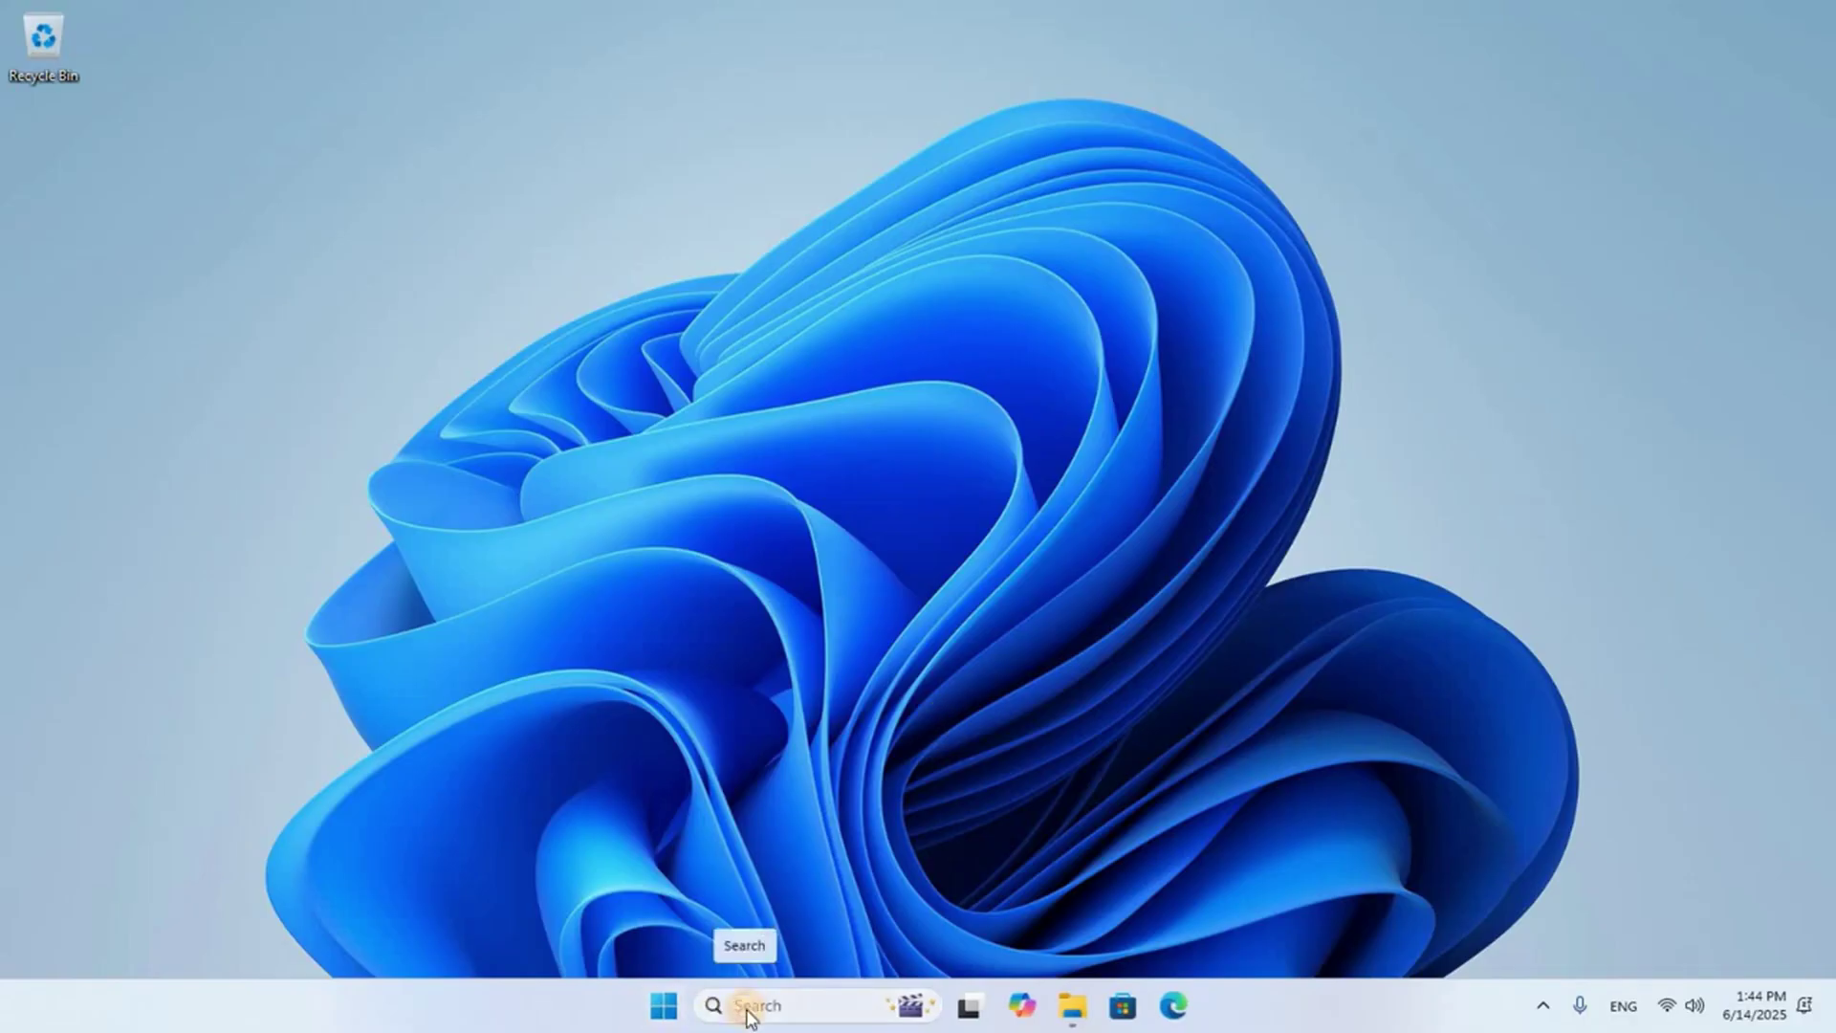
Step: Search Windows for word, open Word, accept the Microsoft Office license agreement and maximize the window
{"action": "left_click", "coordinate": [748, 1007]}
{"action": "type", "text": "word"}
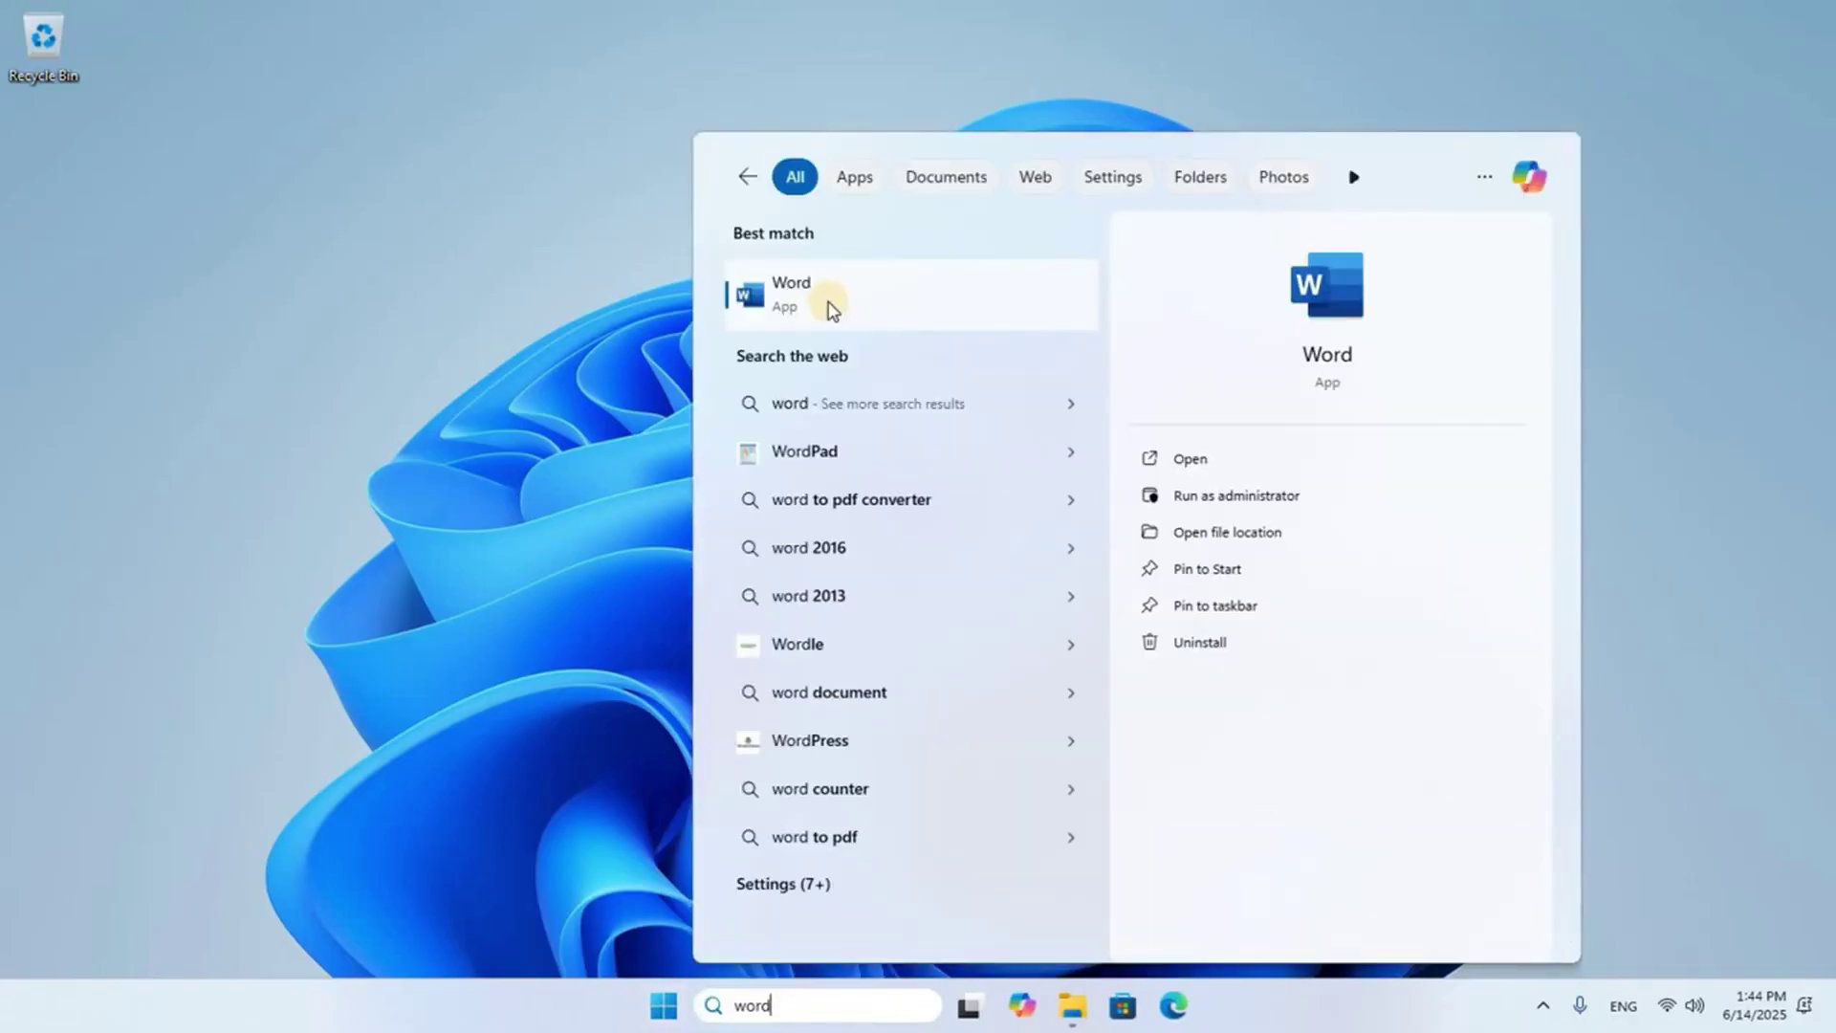
{"action": "left_click", "coordinate": [833, 298]}
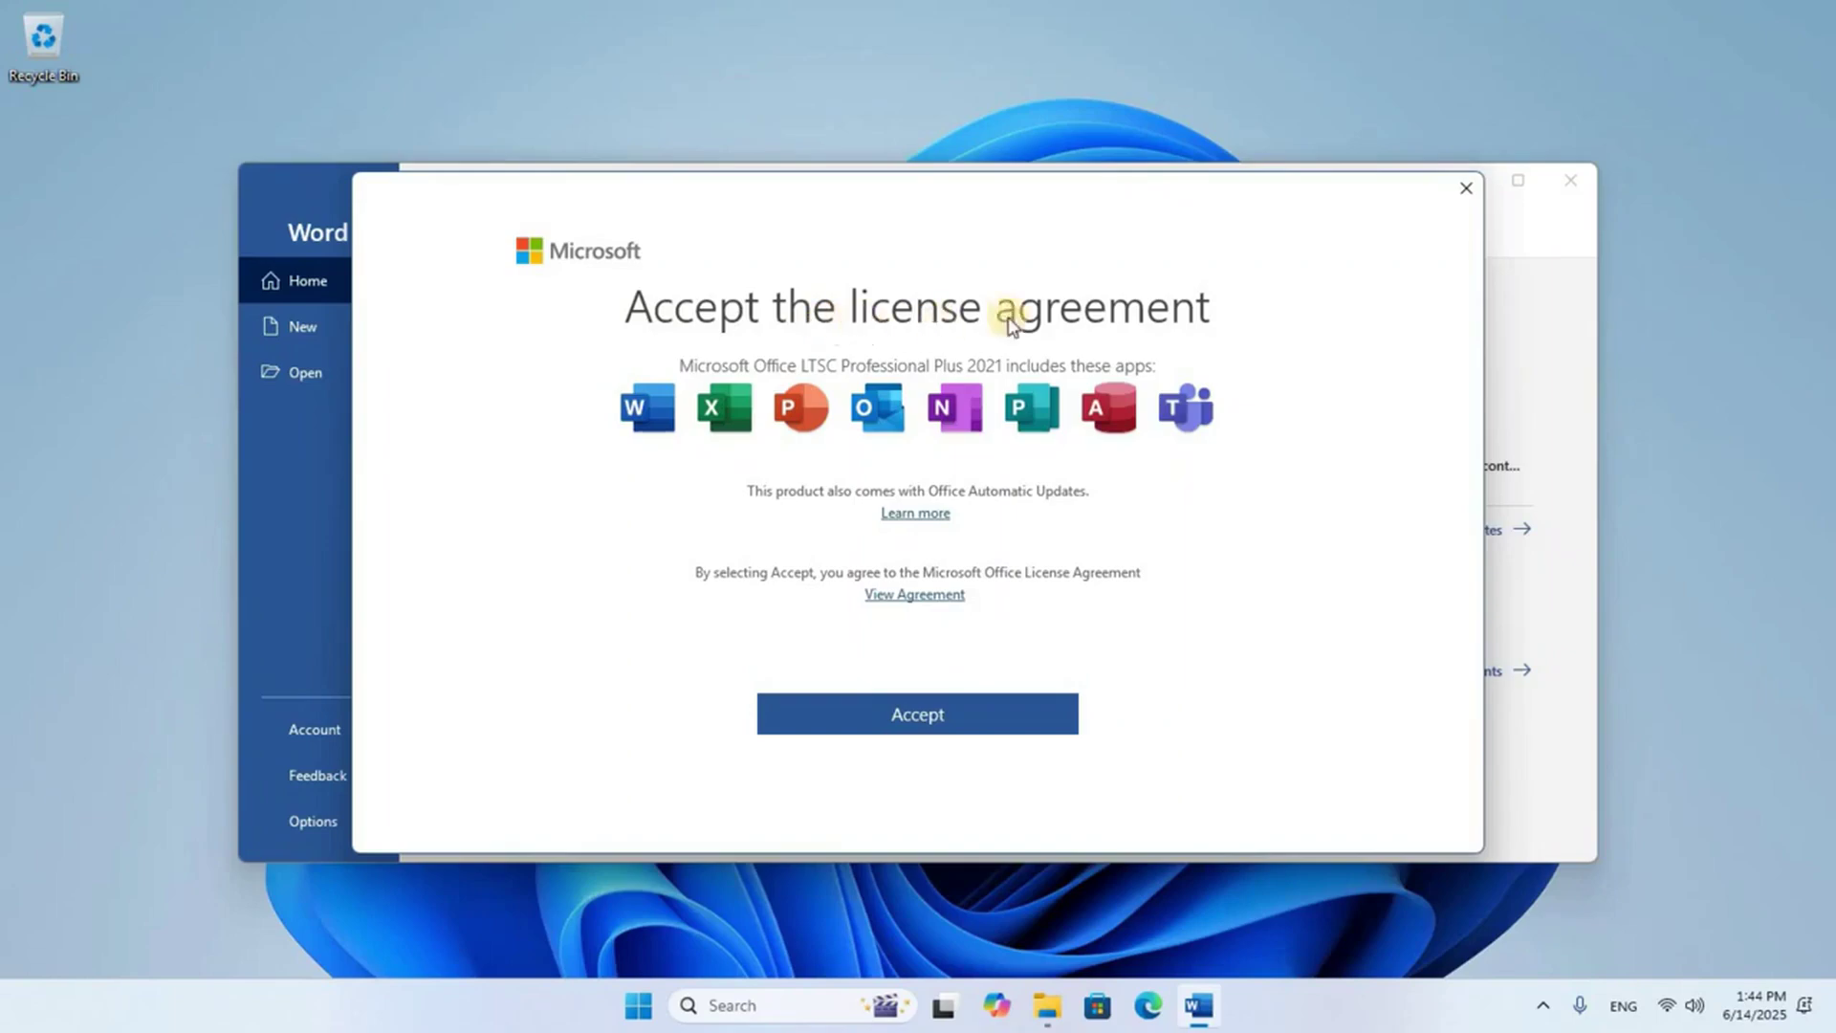
{"action": "left_click", "coordinate": [928, 719]}
{"action": "left_click", "coordinate": [1515, 180]}
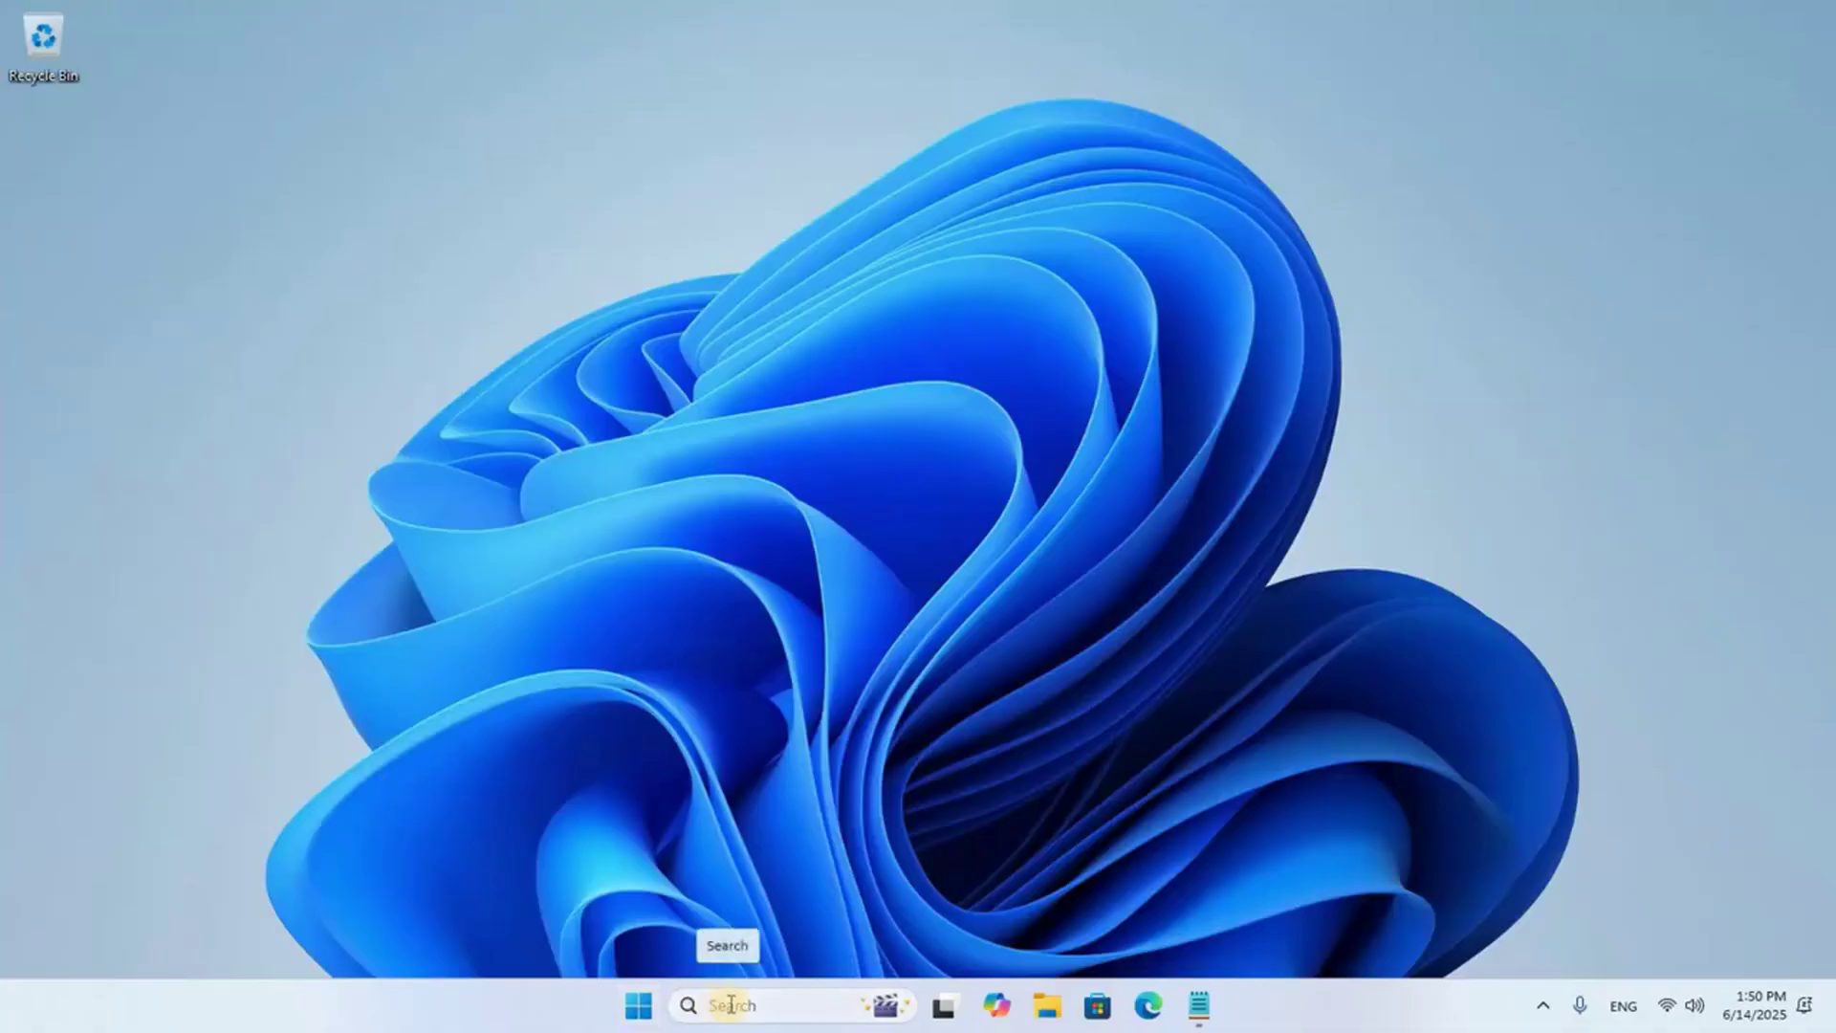
Step: Search Windows for excel, open Excel and show its account page to check the Office product information
{"action": "left_click", "coordinate": [728, 1004]}
{"action": "type", "text": "excel"}
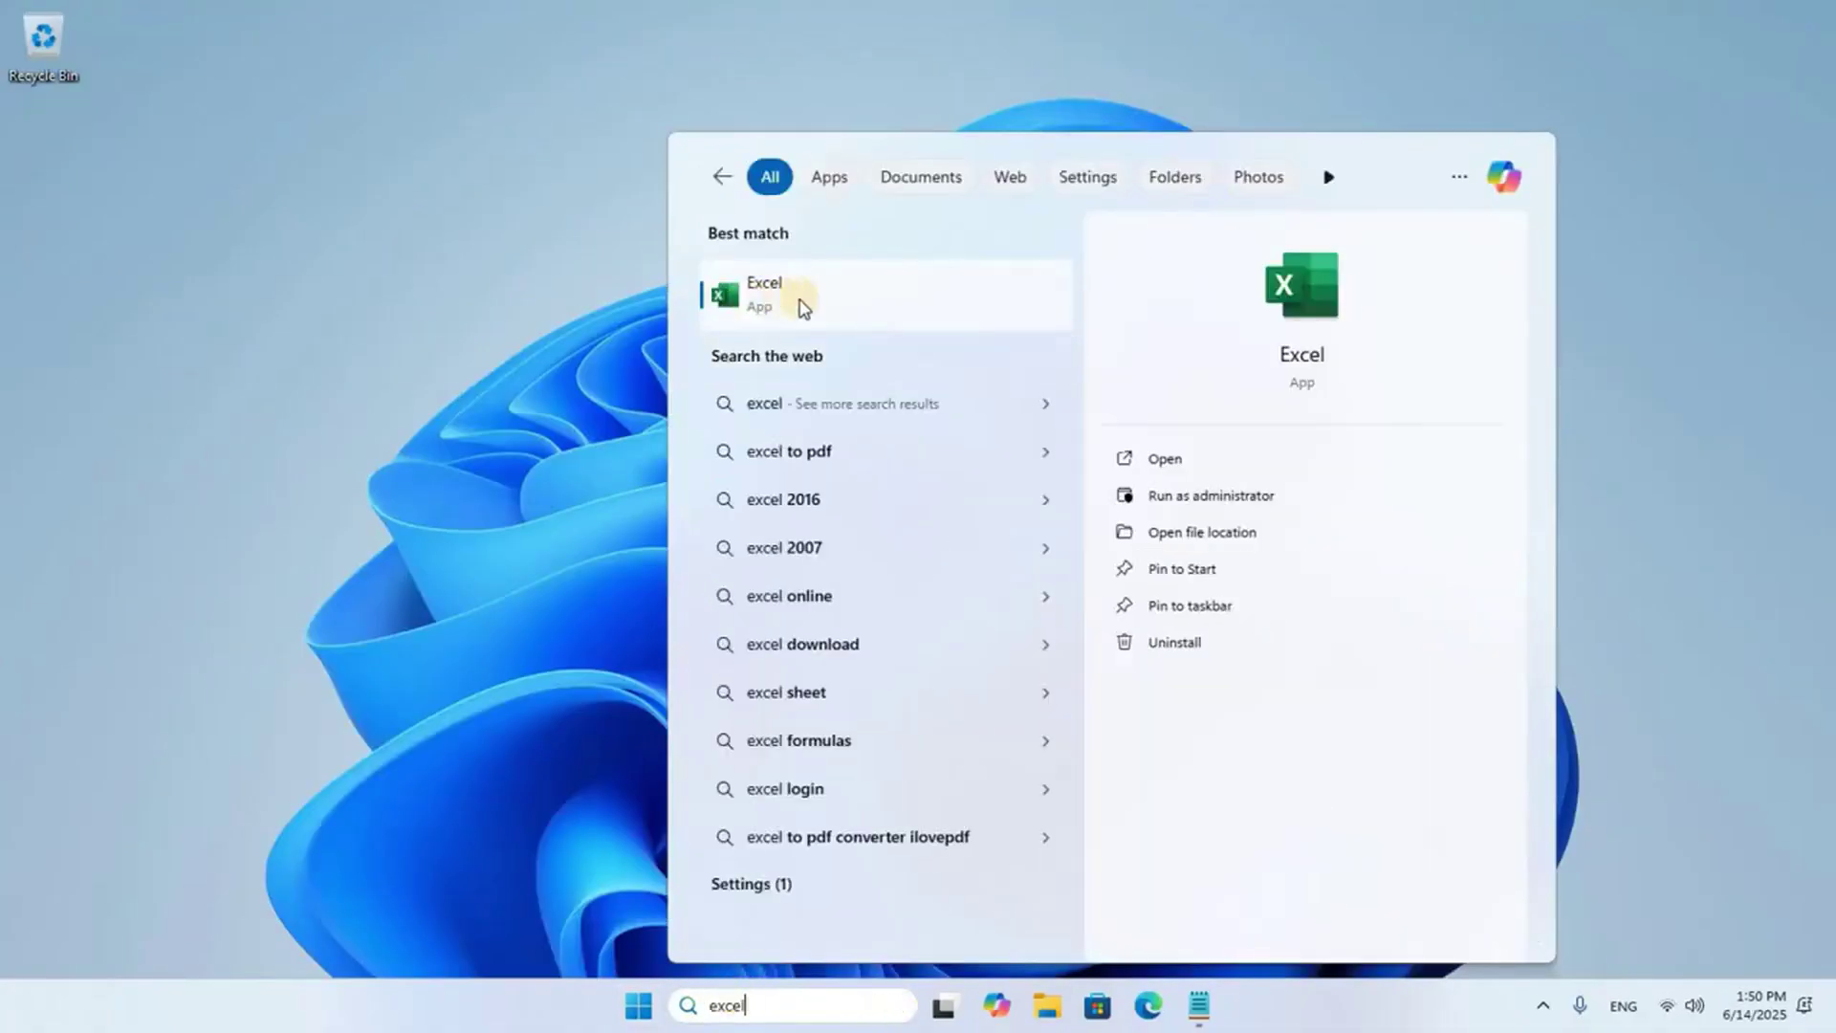
{"action": "left_click", "coordinate": [830, 304]}
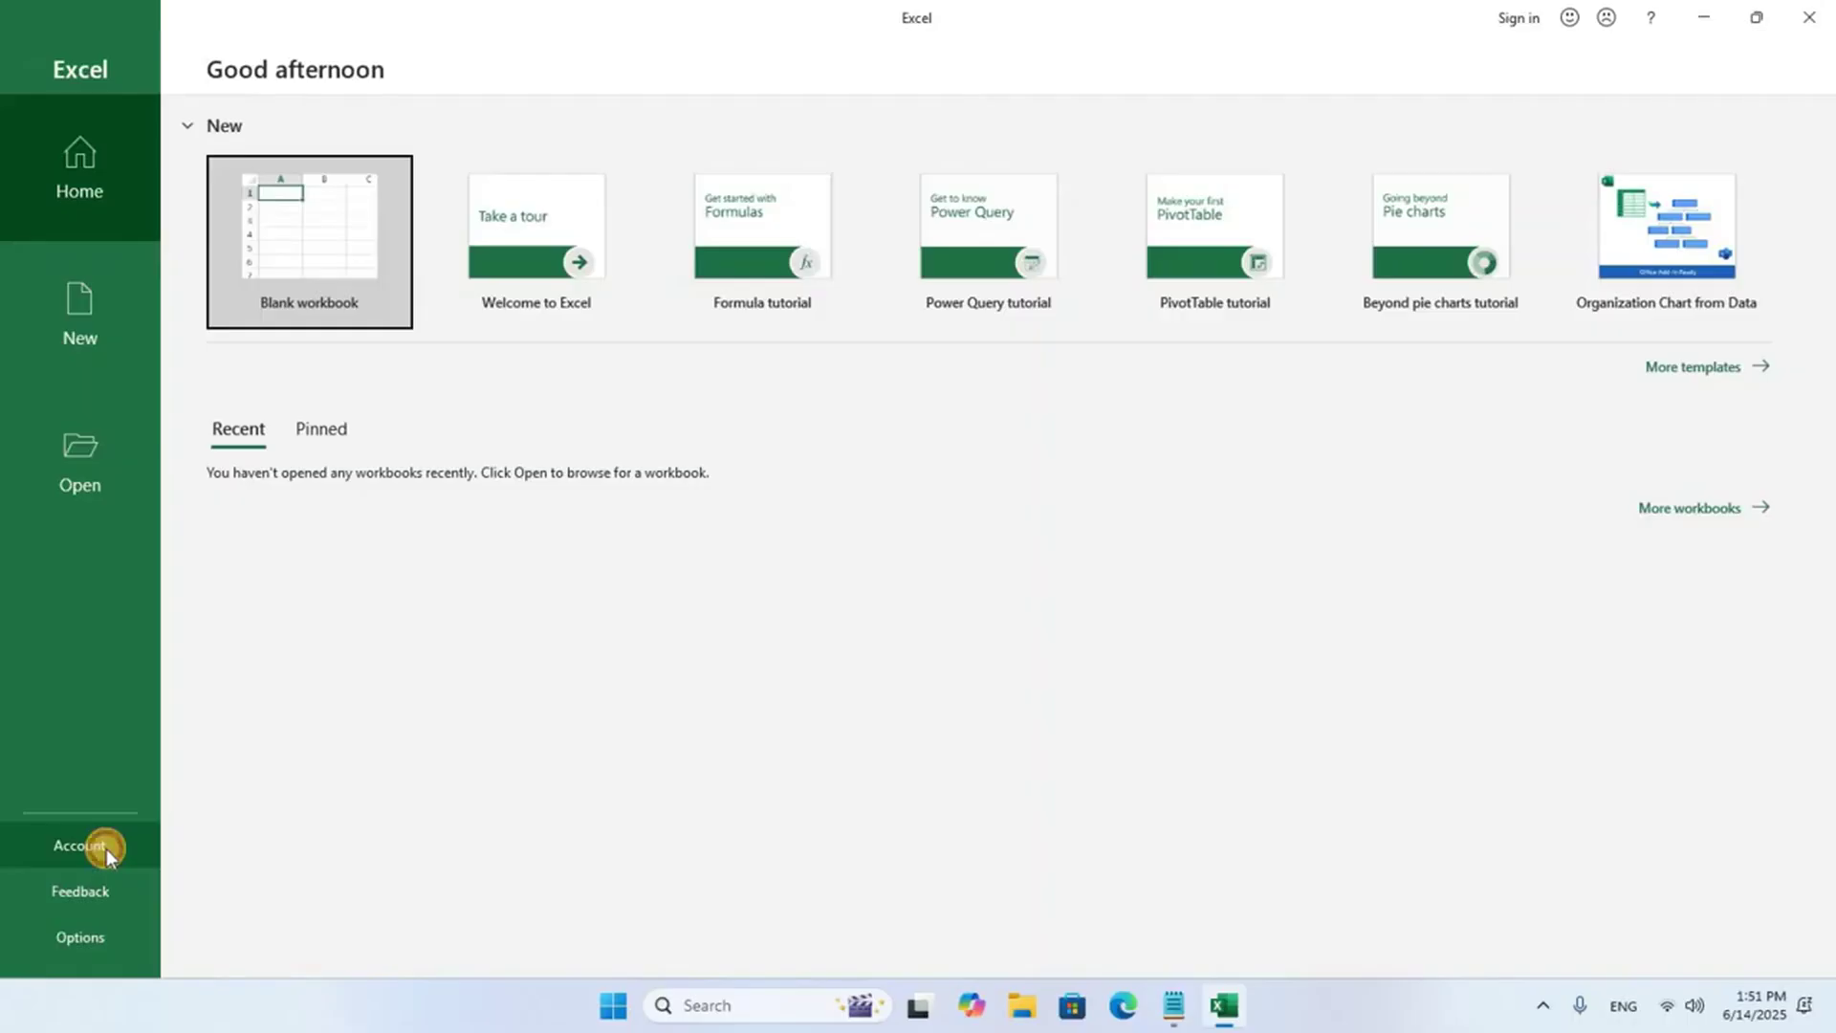
{"action": "left_click", "coordinate": [106, 847]}
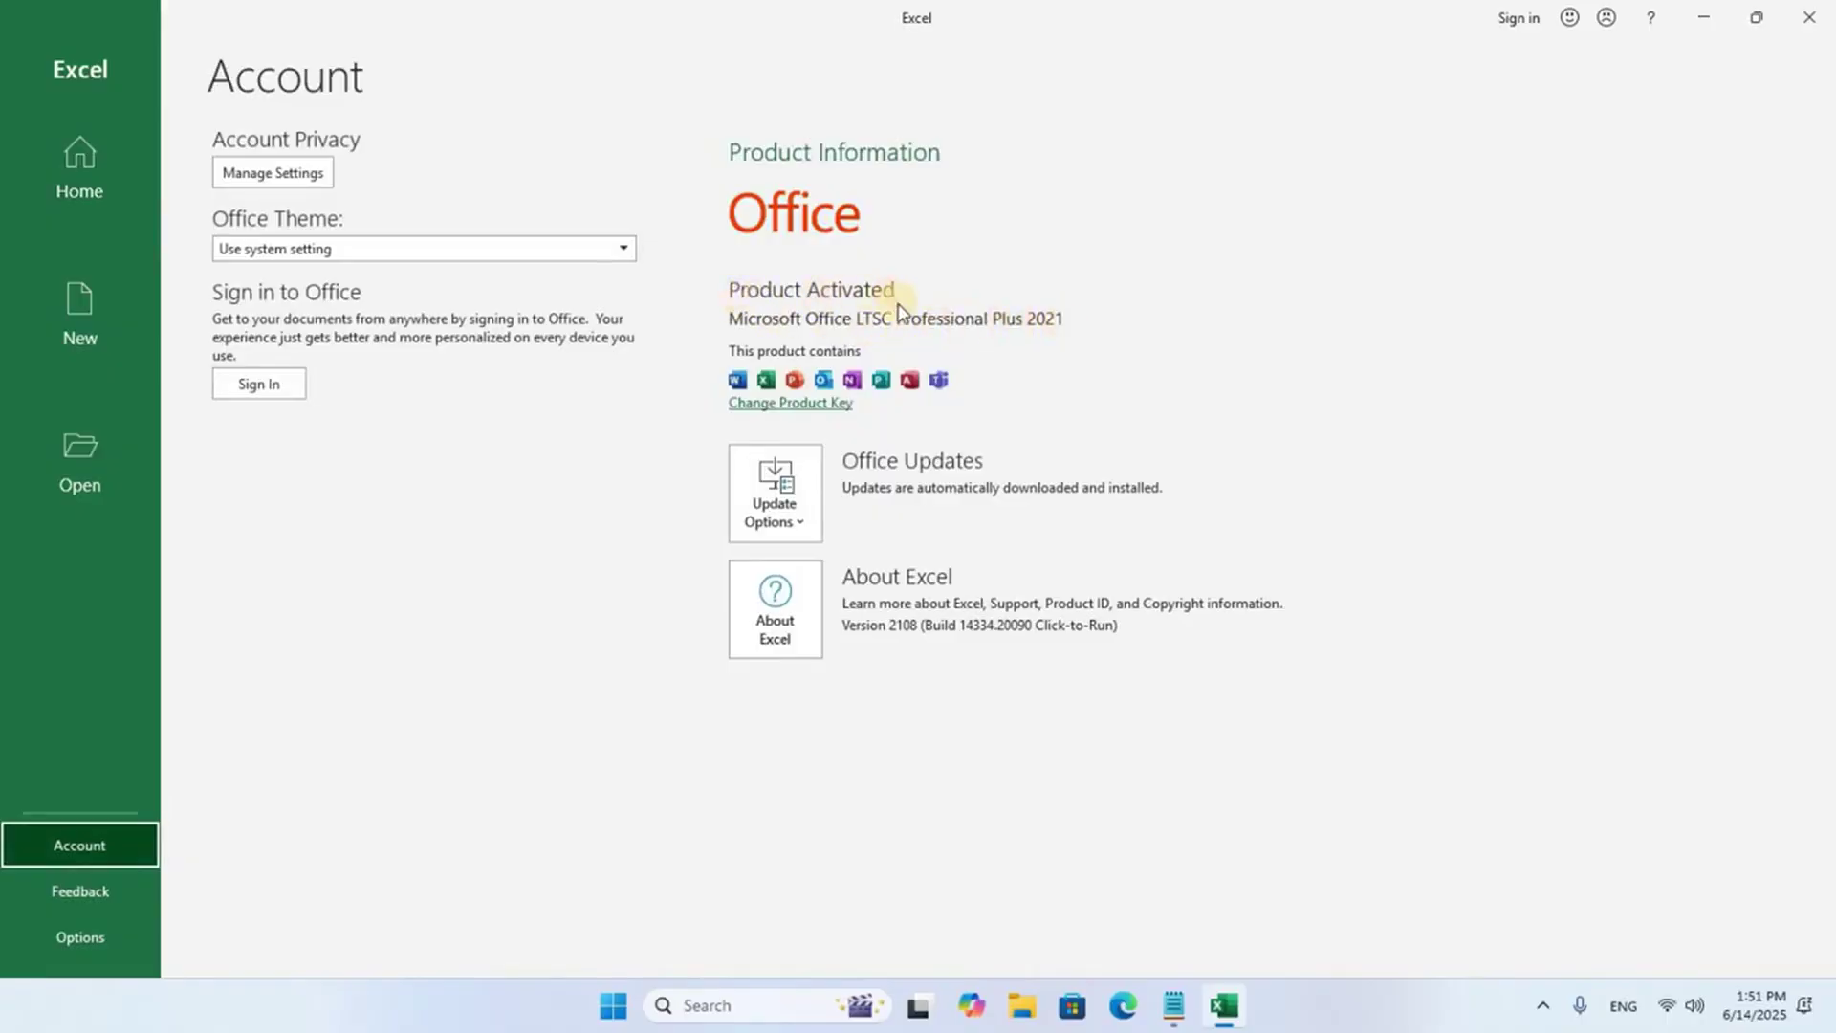
Step: Return to Excel's home page, create a blank workbook and select cell F6
{"action": "left_click", "coordinate": [77, 158]}
{"action": "left_click", "coordinate": [319, 220]}
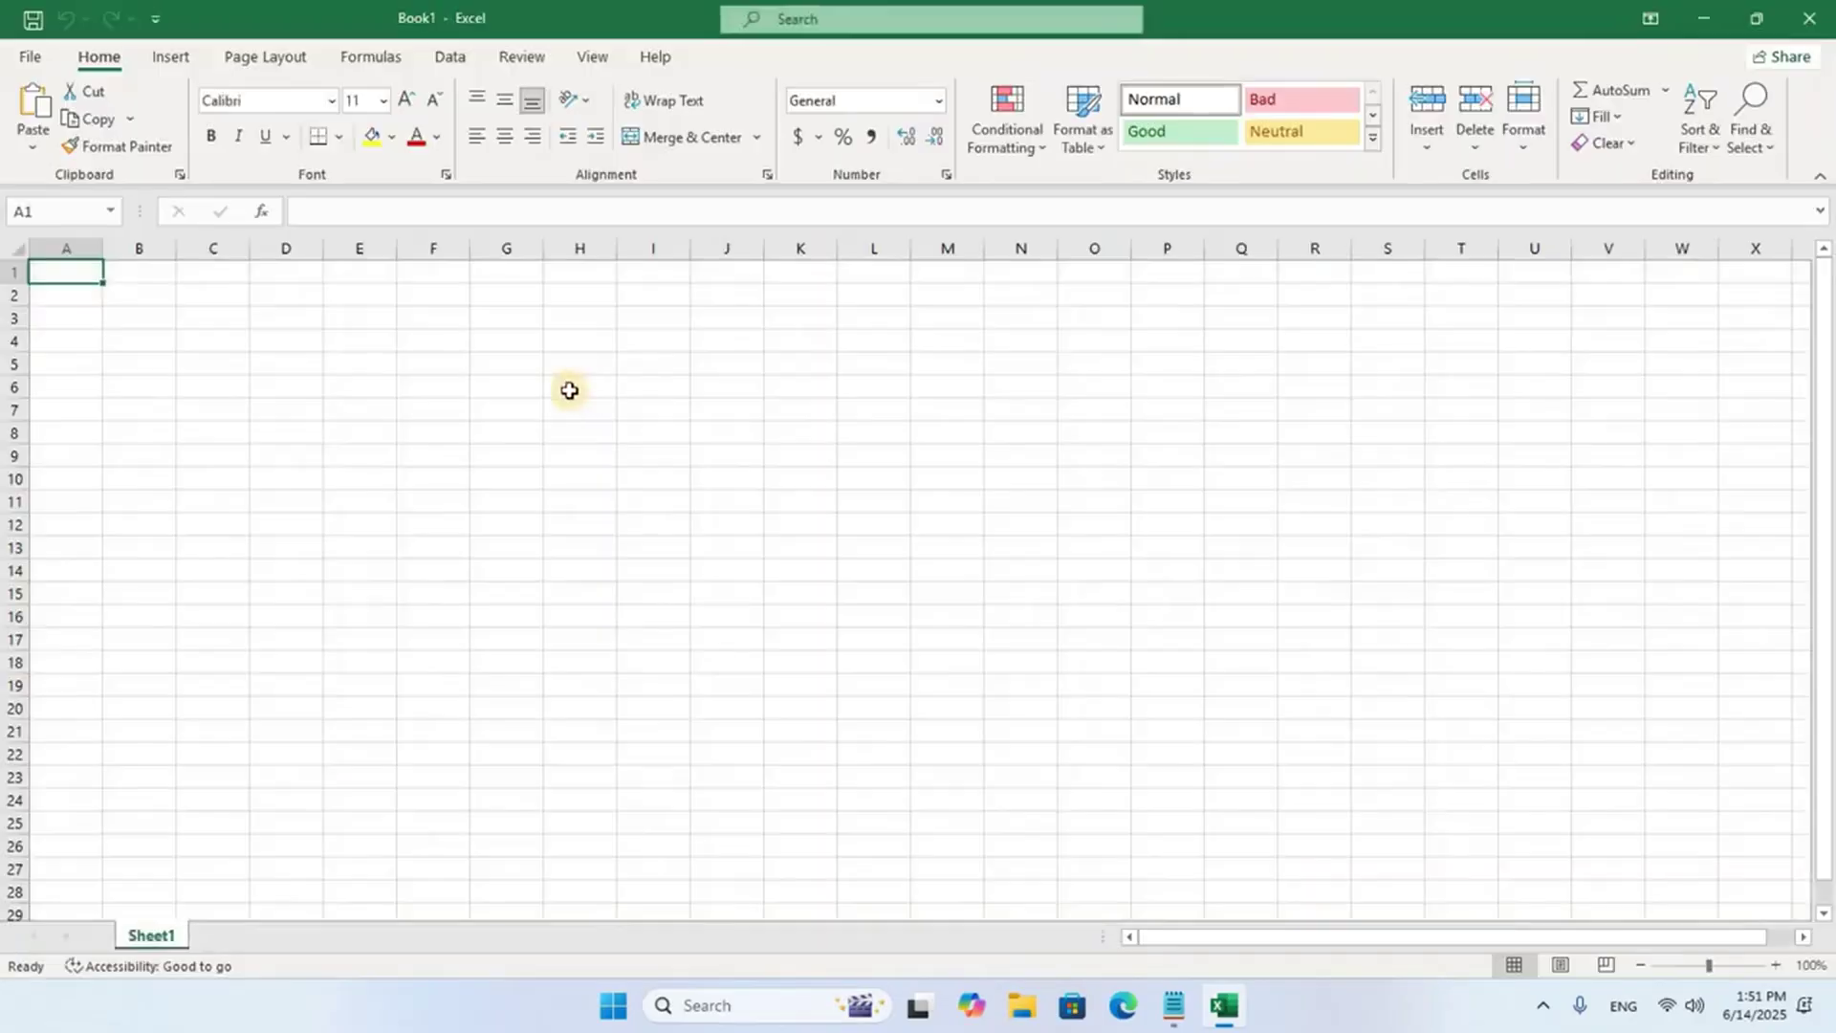
{"action": "left_click", "coordinate": [433, 386]}
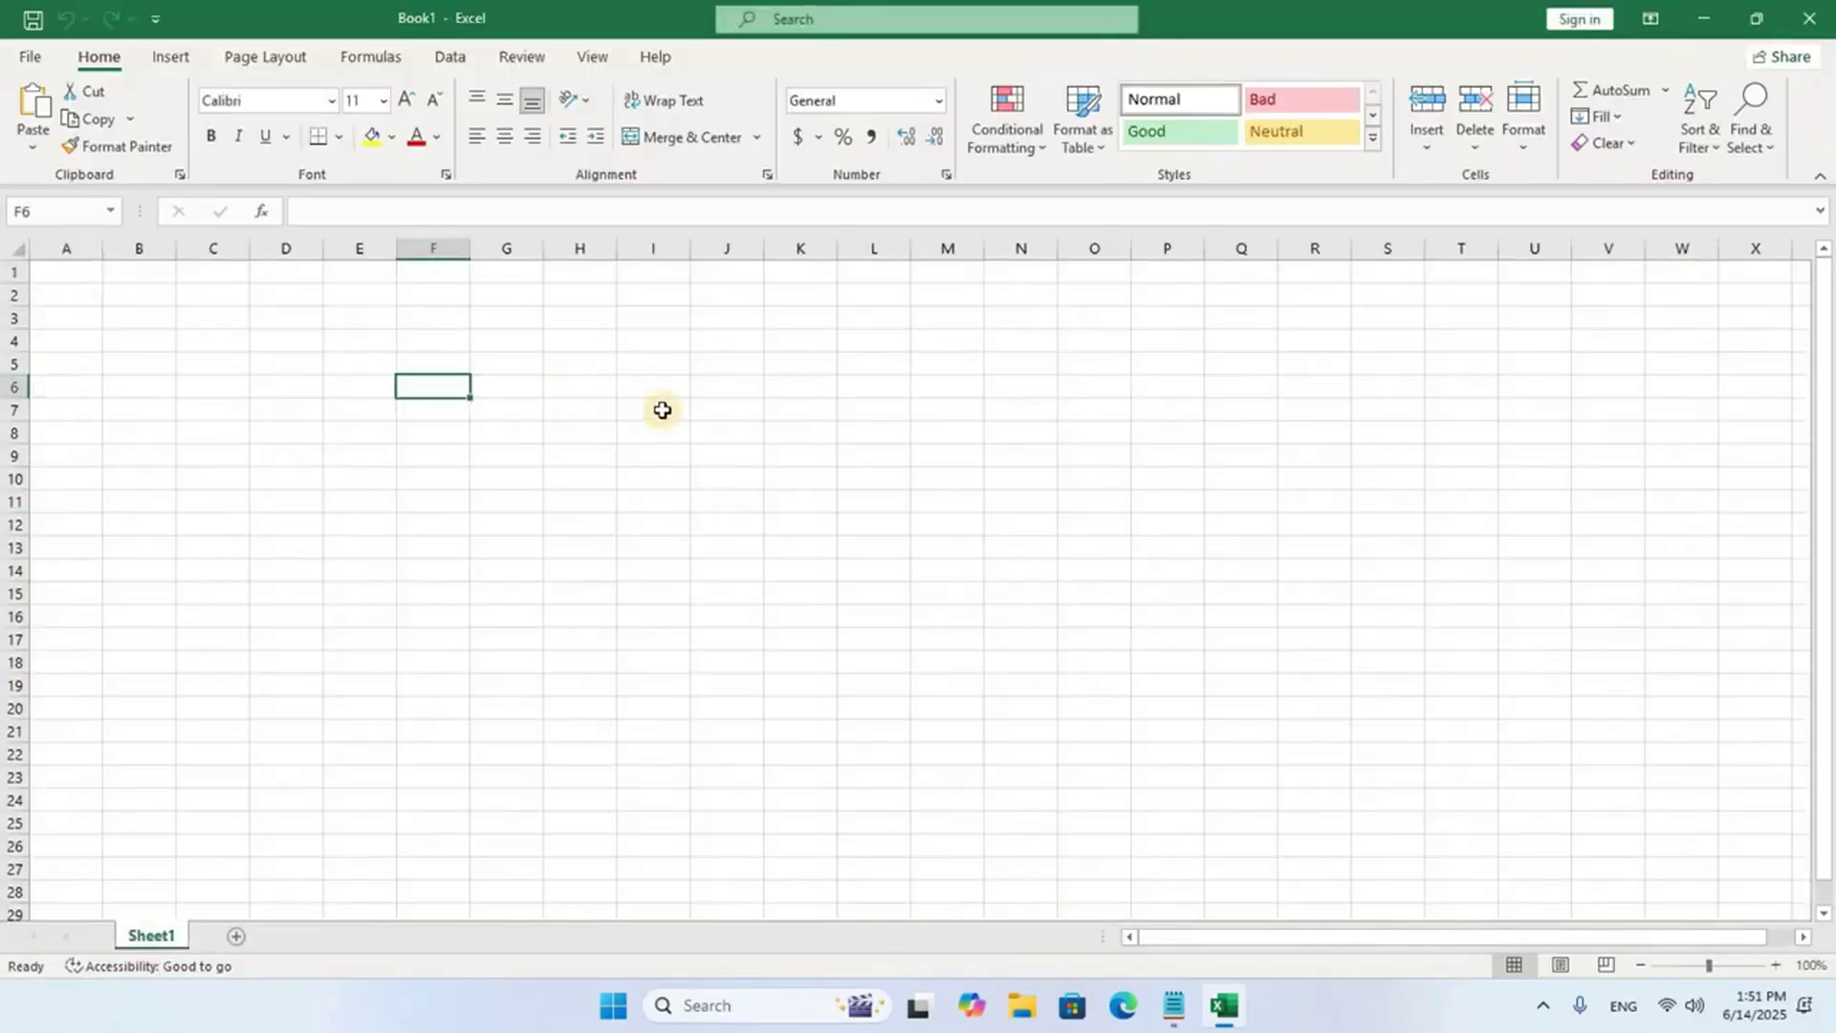